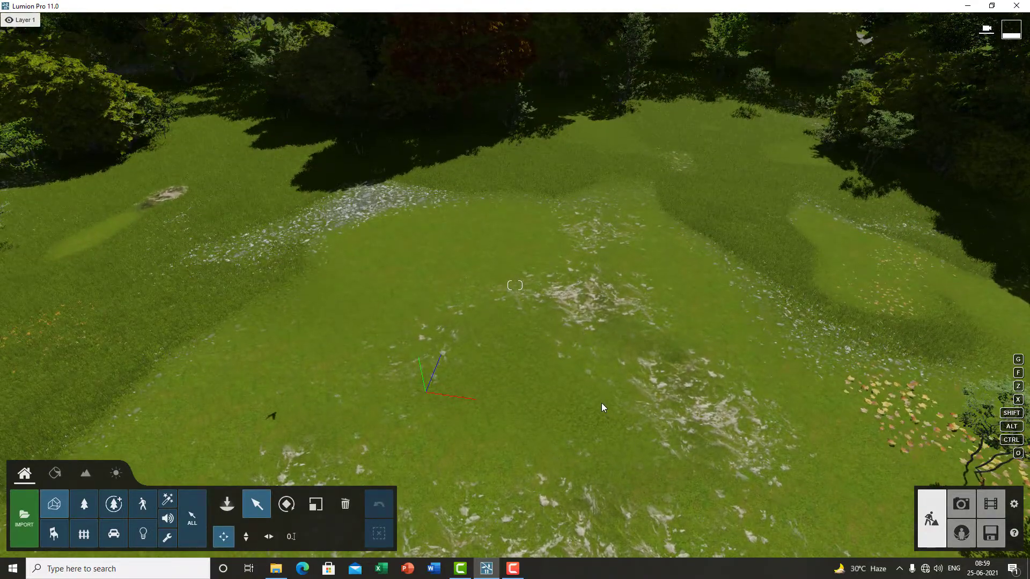
{"action": "right_click_drag", "start_coordinate": [596, 408], "coordinate": [570, 434]}
{"action": "key", "text": "w"}
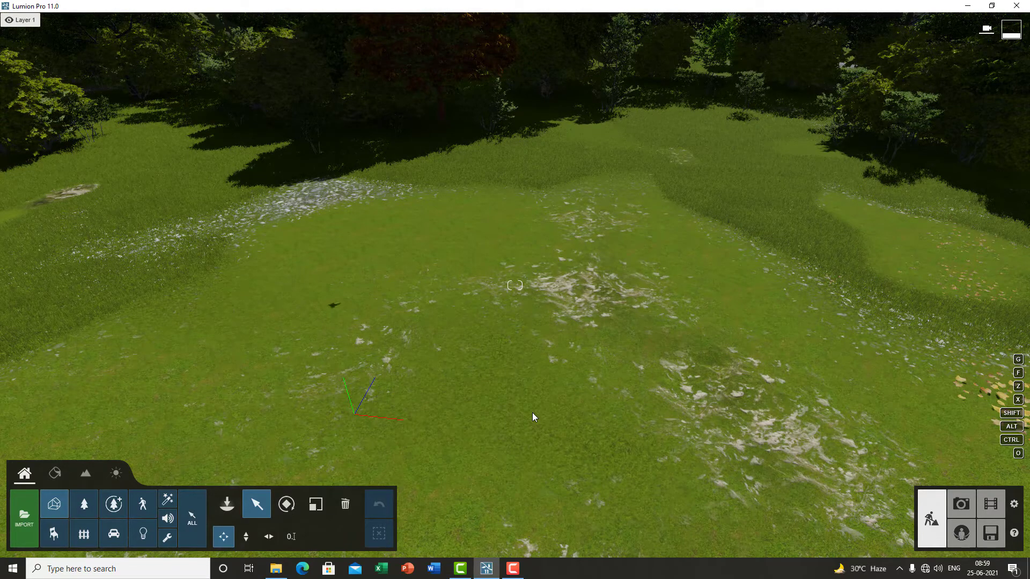
{"action": "key", "text": "s"}
{"action": "key", "text": "d"}
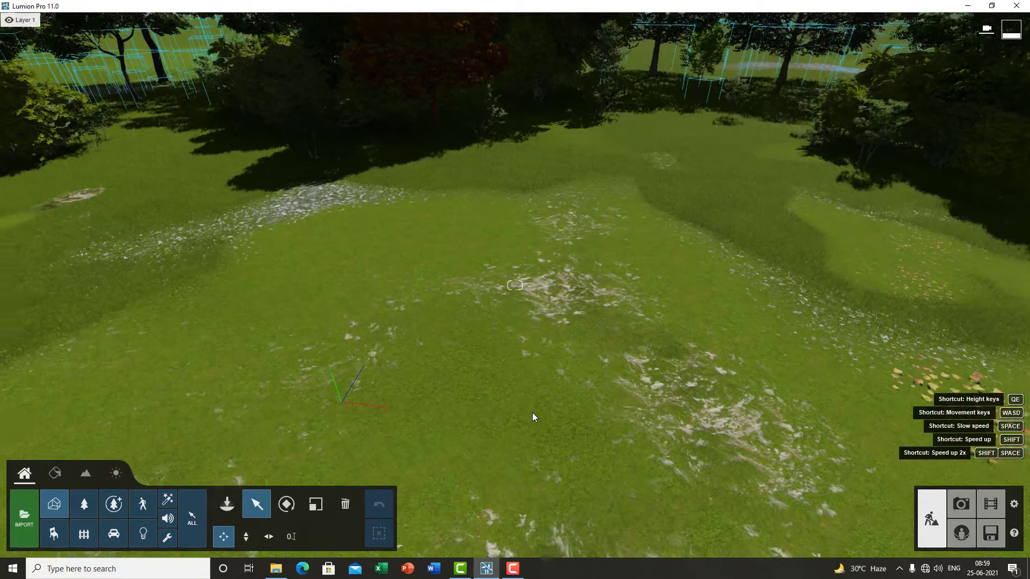
{"action": "key", "text": "w"}
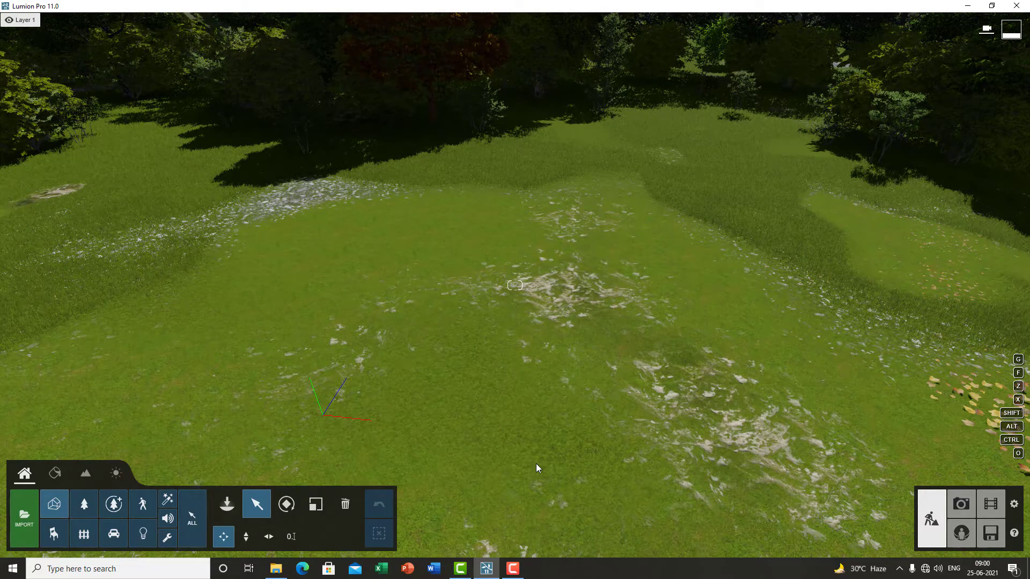
{"action": "left_click", "coordinate": [513, 568]}
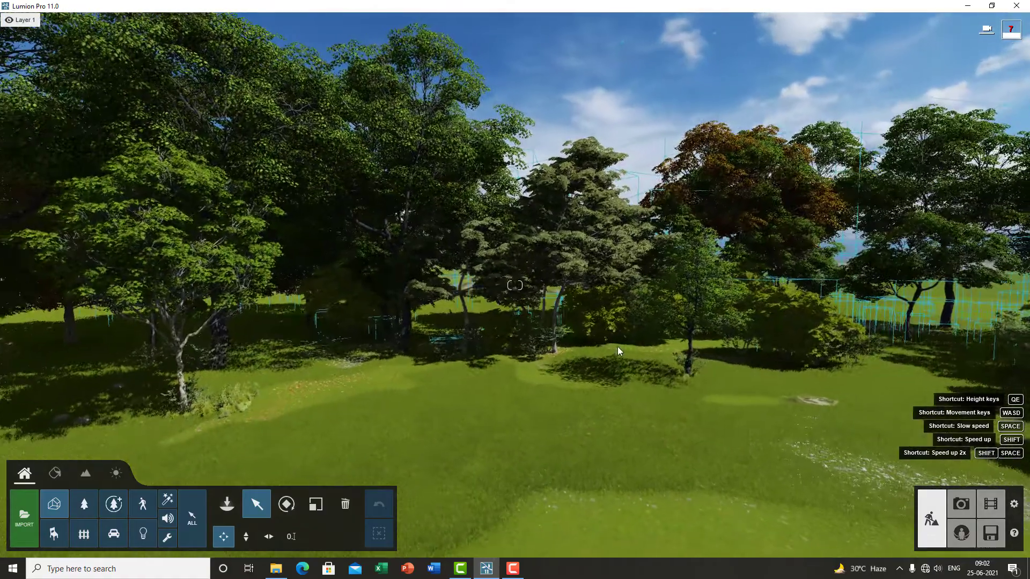
{"action": "right_click_drag", "start_coordinate": [620, 301], "coordinate": [665, 260]}
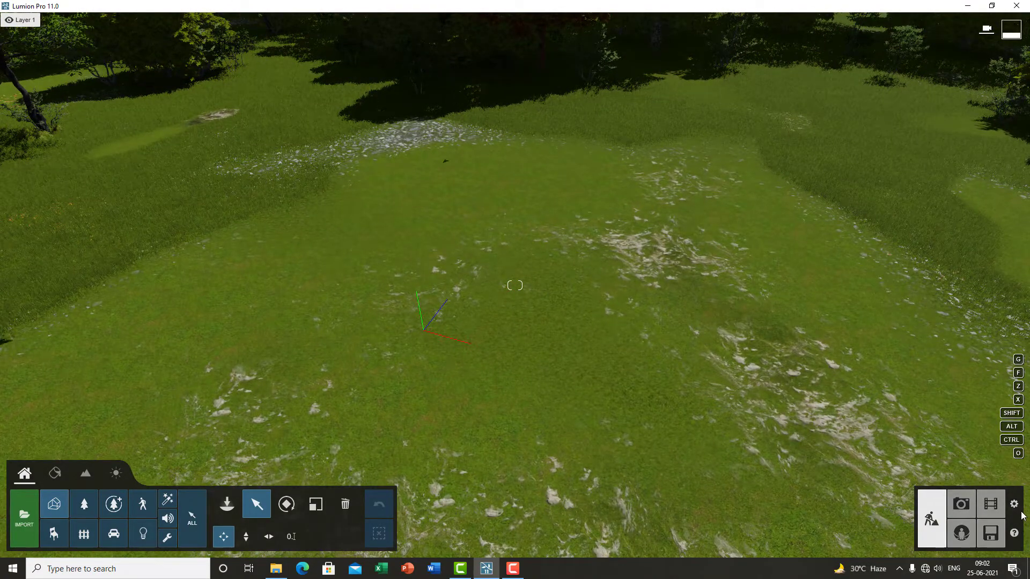
{"action": "right_click_drag", "start_coordinate": [587, 410], "coordinate": [629, 356]}
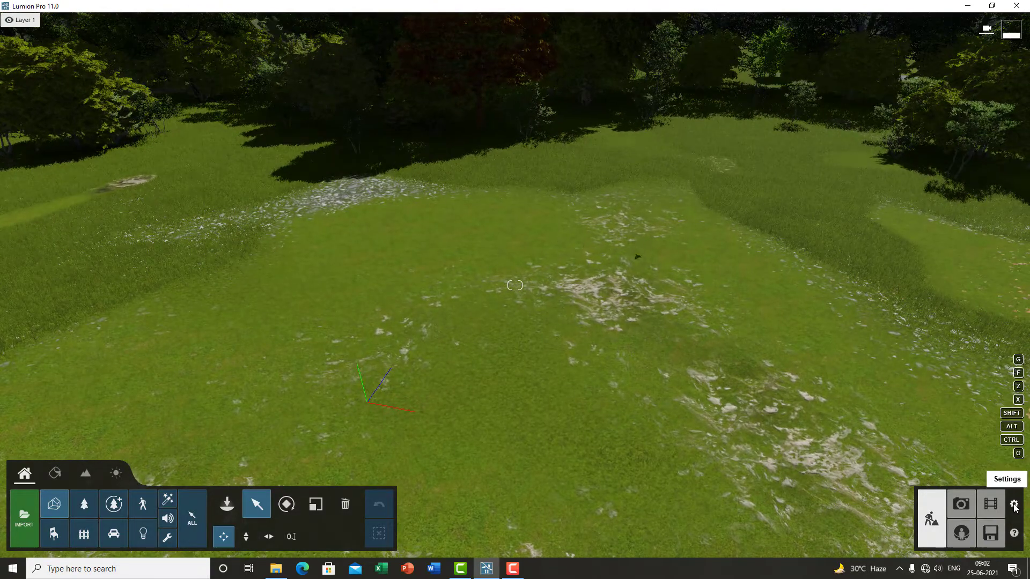
Step: Open the settings and review the Image, Input and System pages before returning to the scene
{"action": "left_click", "coordinate": [1014, 506]}
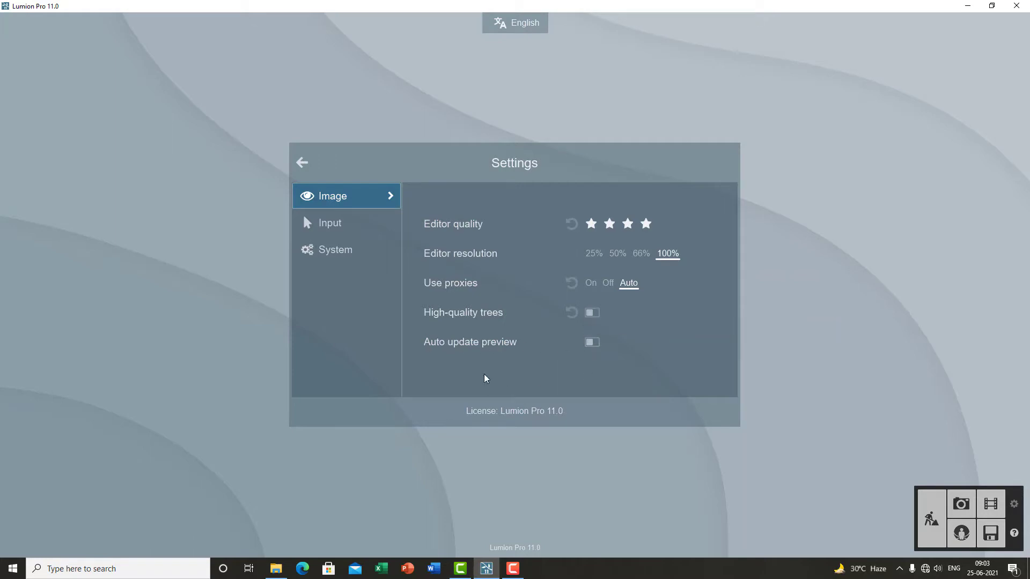
{"action": "left_click", "coordinate": [361, 224]}
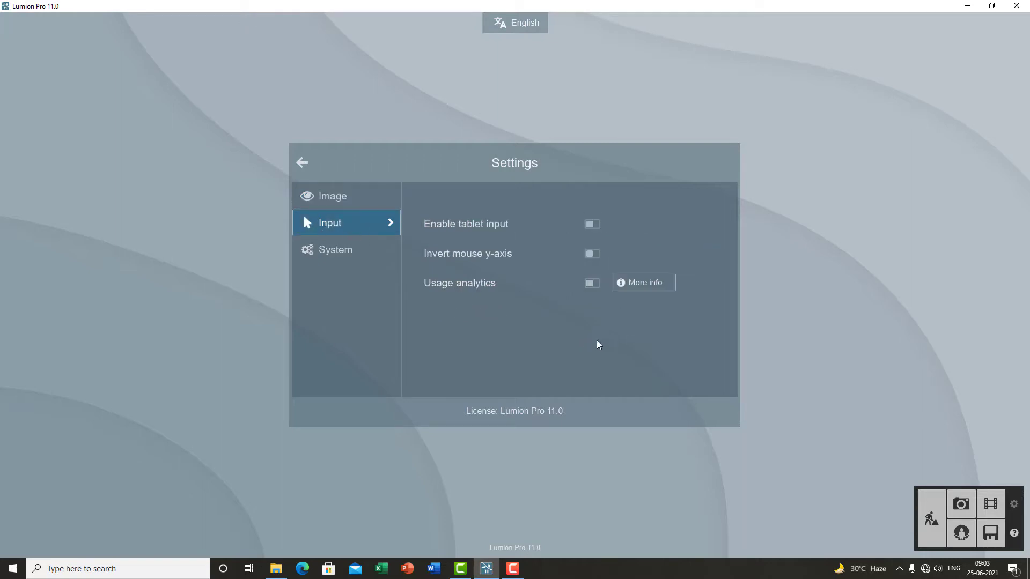
{"action": "left_click", "coordinate": [338, 251]}
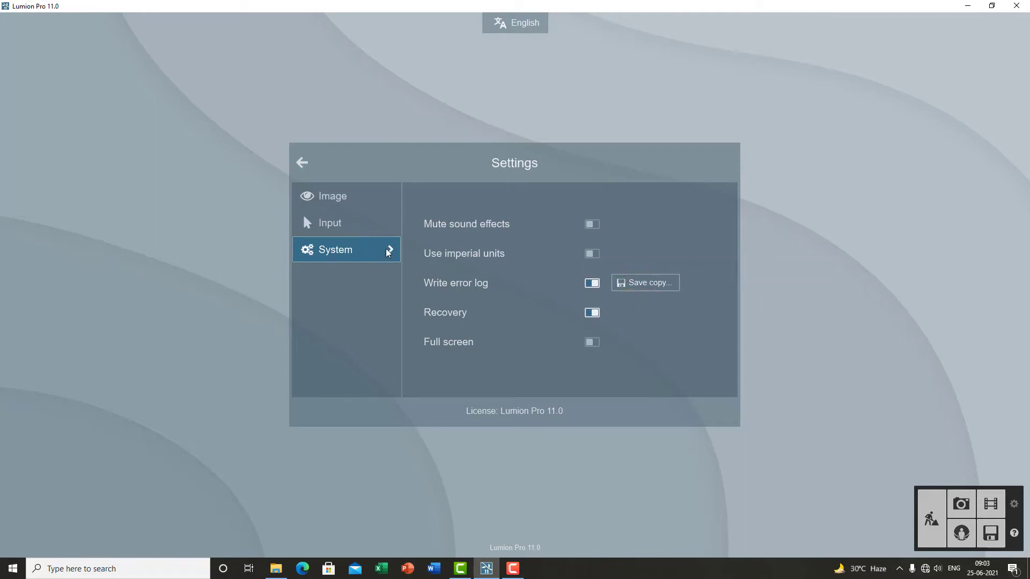
{"action": "left_click", "coordinate": [310, 169]}
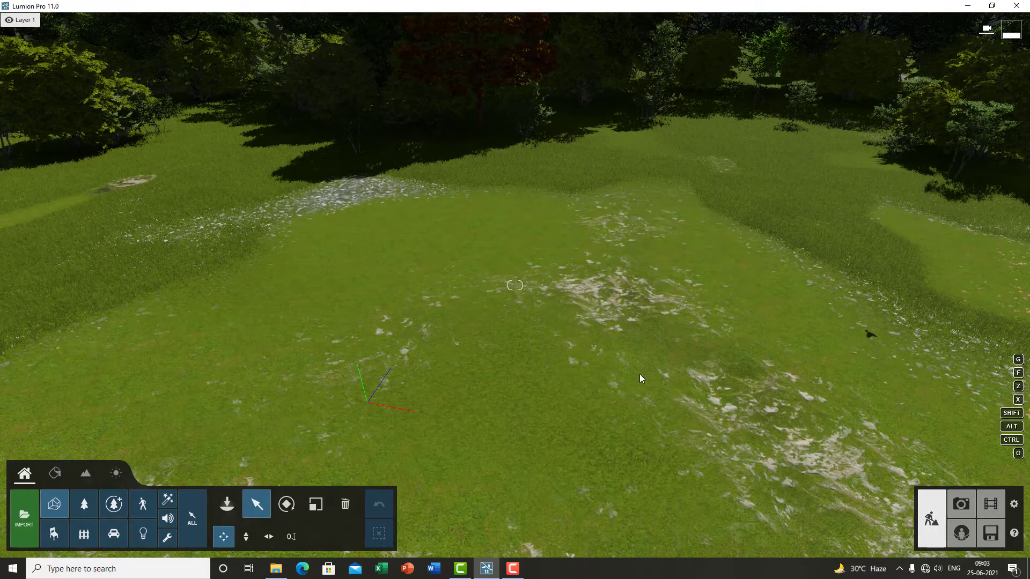
{"action": "right_click_drag", "start_coordinate": [641, 376], "coordinate": [495, 367]}
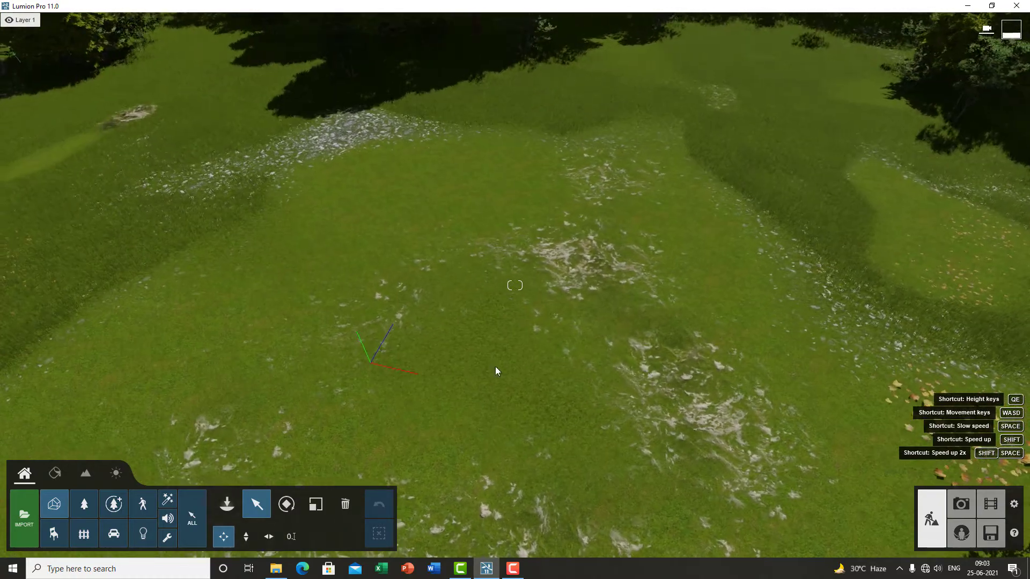
{"action": "left_click", "coordinate": [54, 507]}
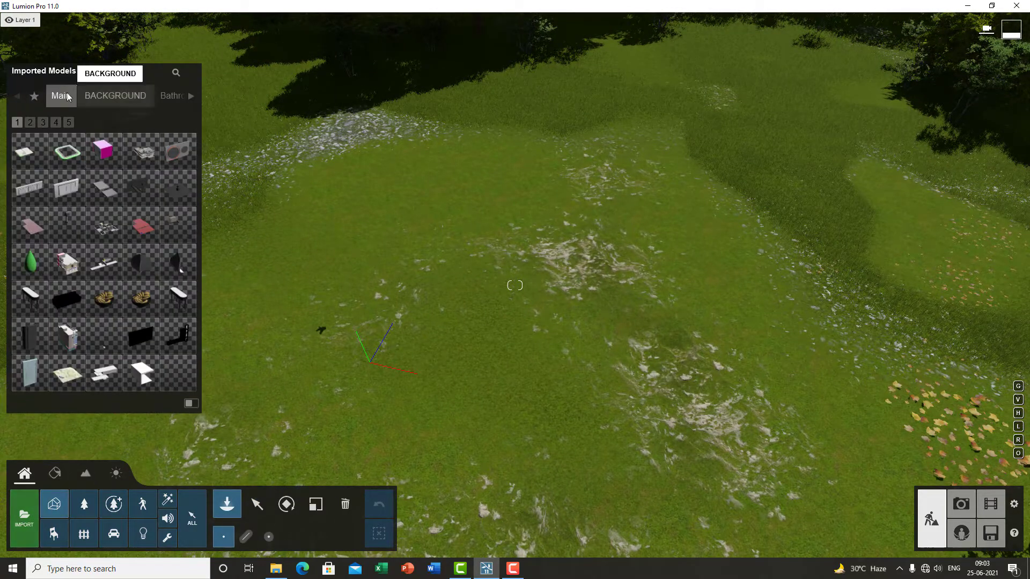
{"action": "left_click", "coordinate": [254, 508]}
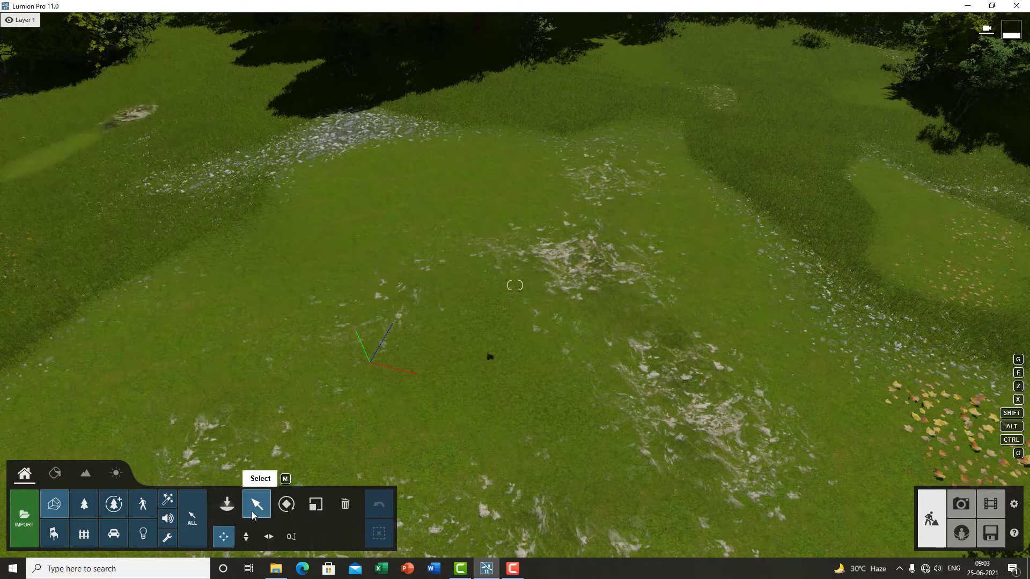
{"action": "key", "text": "s"}
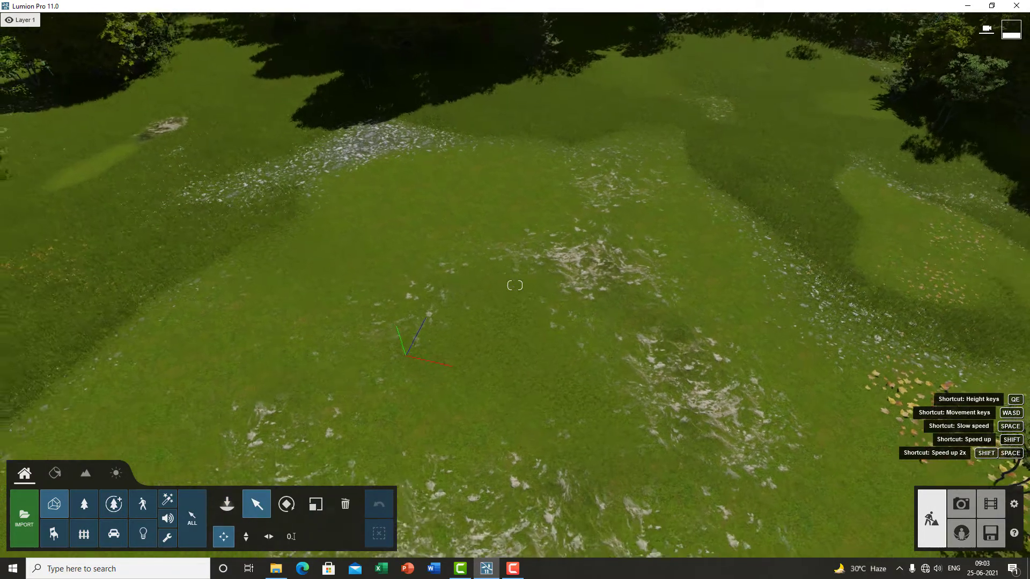
{"action": "right_click_drag", "start_coordinate": [290, 375], "coordinate": [327, 364]}
{"action": "right_click_drag", "start_coordinate": [467, 385], "coordinate": [469, 361]}
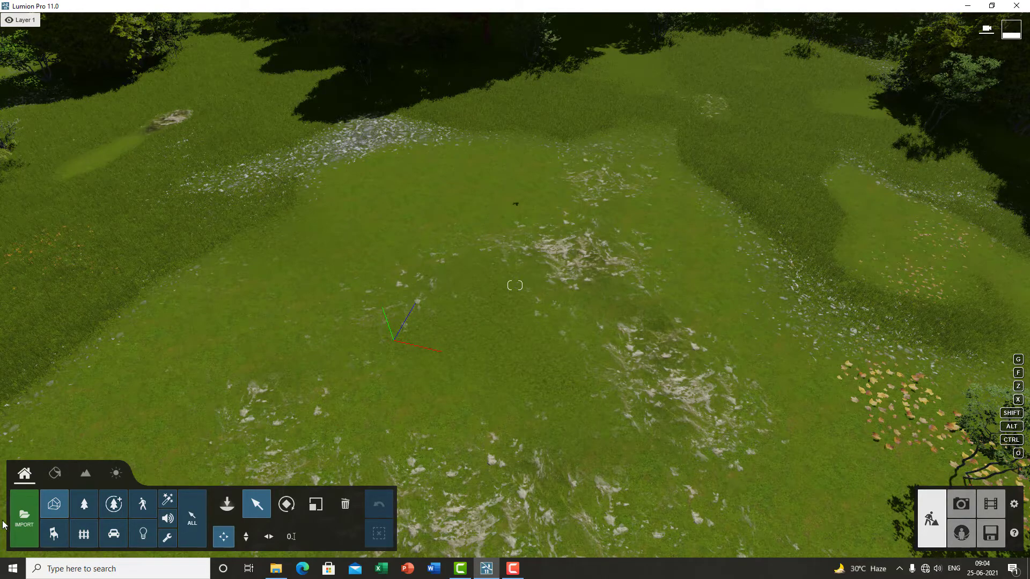
{"action": "key", "text": "s"}
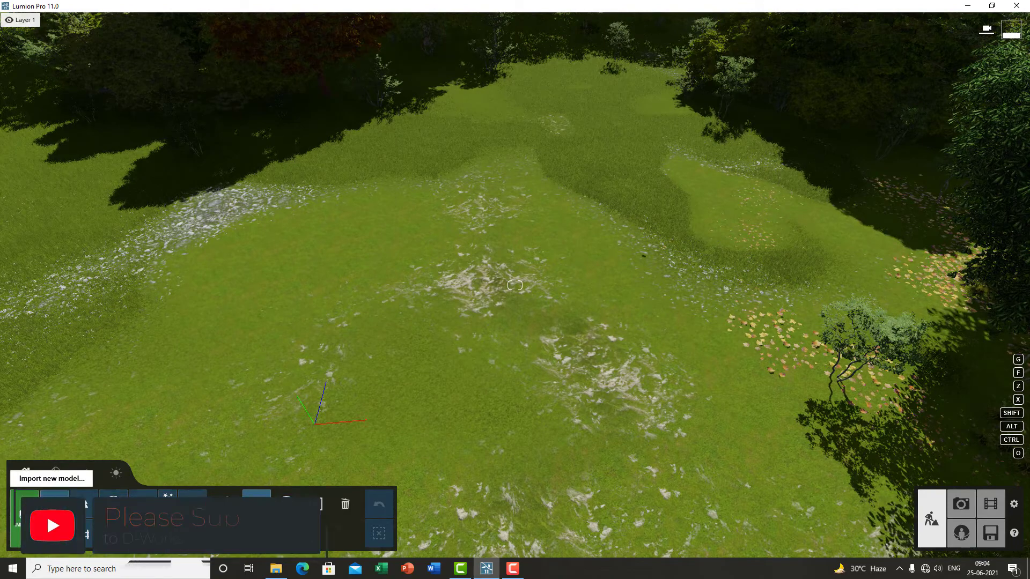
Step: Import the SketchUp file Kitchen design.skp, filing it in the Youtube videos category folder
{"action": "left_click", "coordinate": [25, 510]}
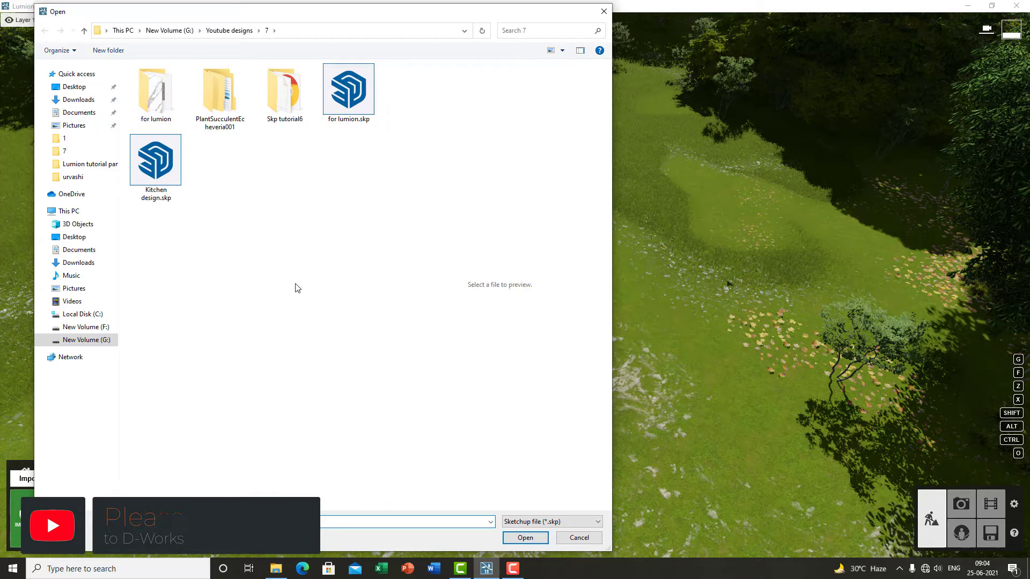
{"action": "left_click", "coordinate": [155, 197]}
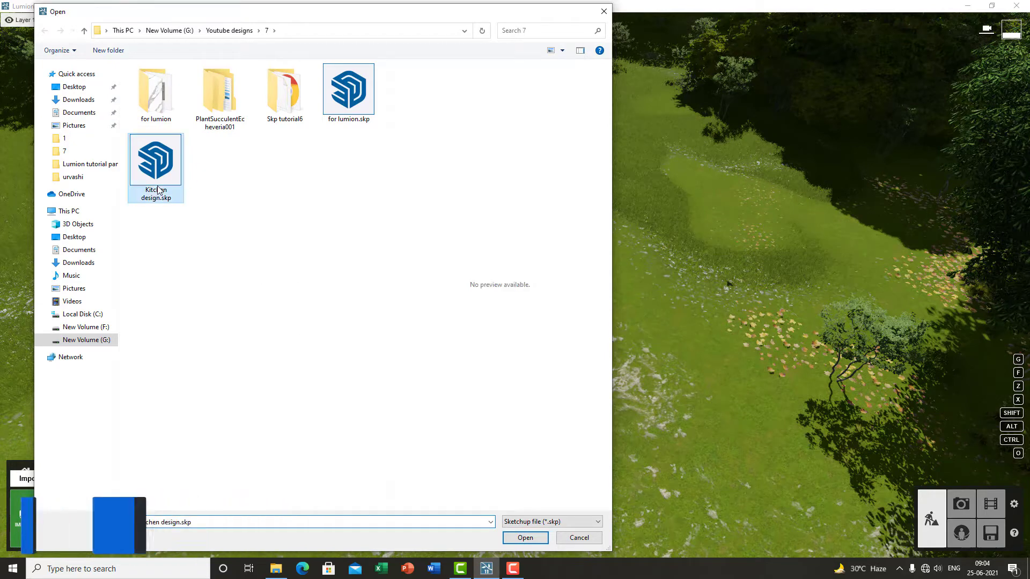
{"action": "left_click", "coordinate": [528, 537]}
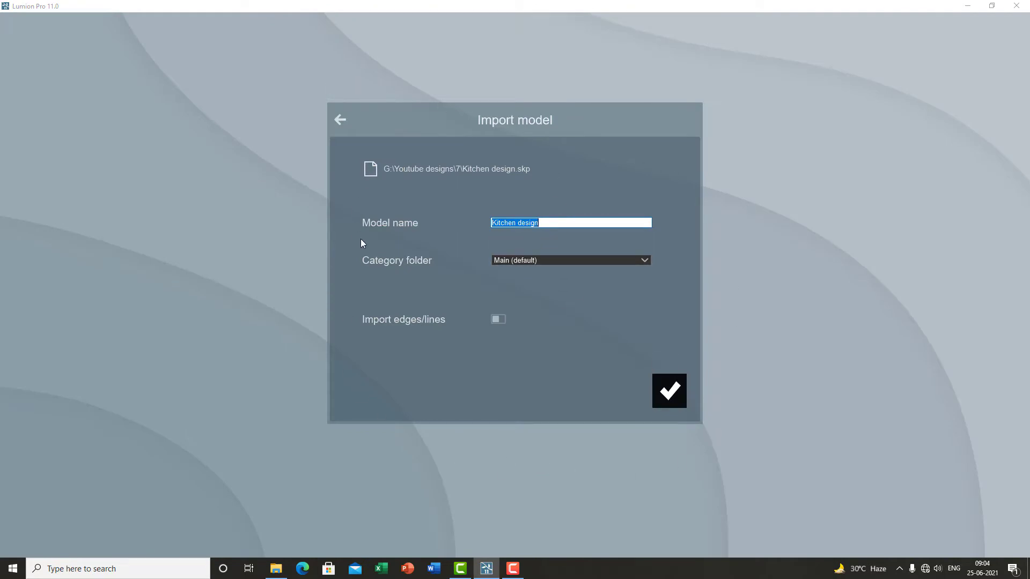
{"action": "left_click", "coordinate": [602, 223]}
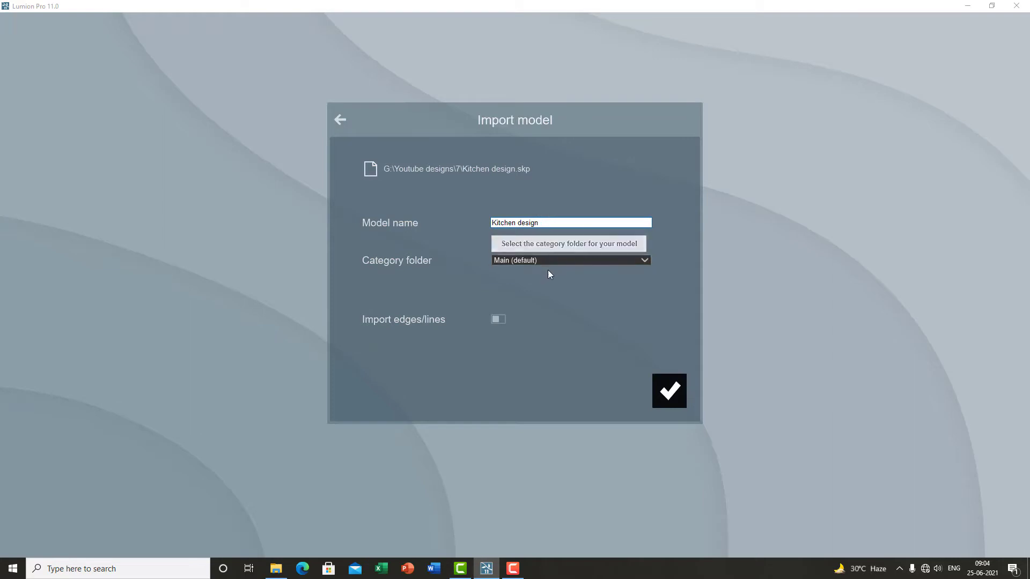
{"action": "left_click", "coordinate": [608, 260]}
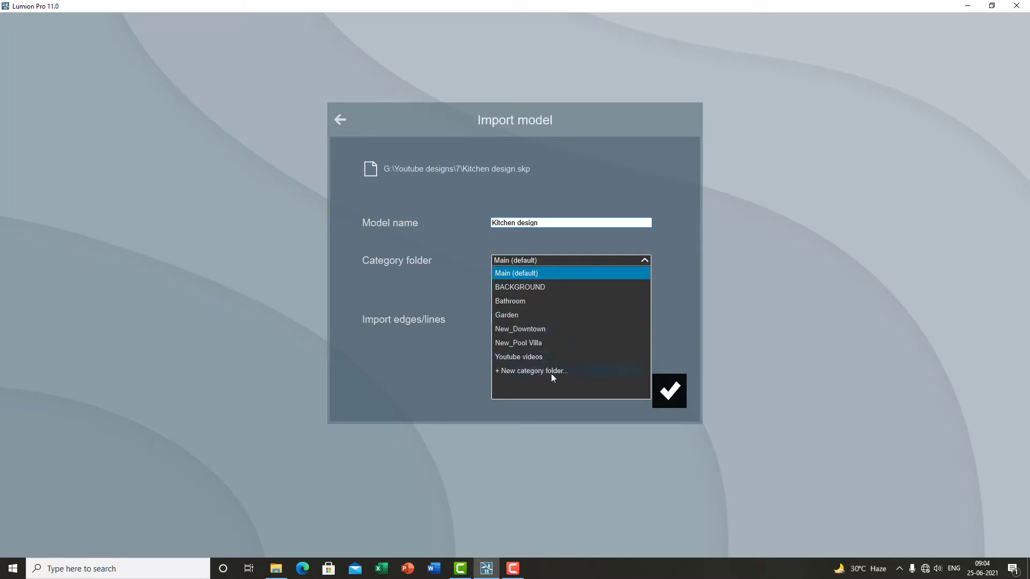
{"action": "left_click", "coordinate": [523, 357]}
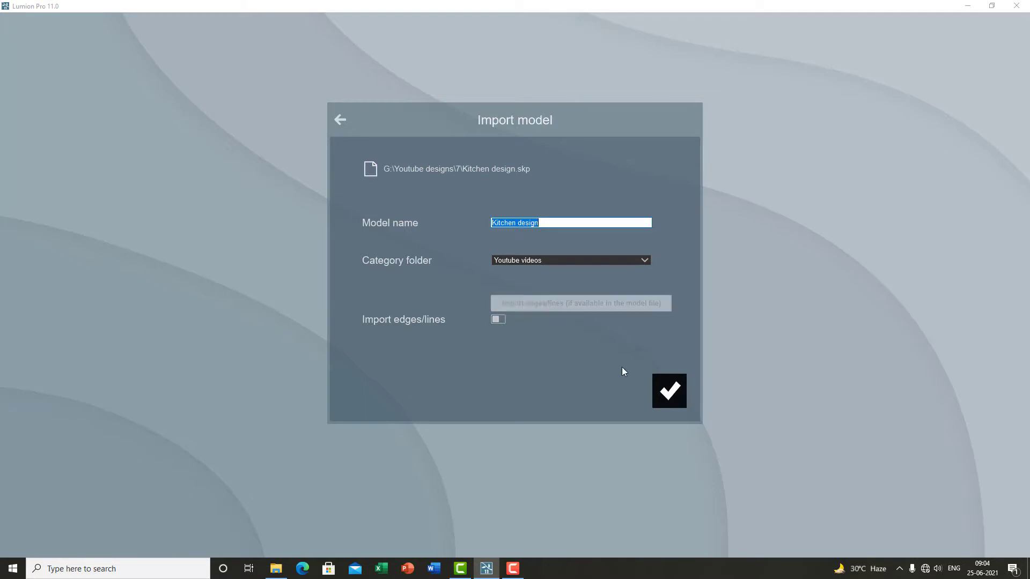
{"action": "left_click", "coordinate": [679, 394]}
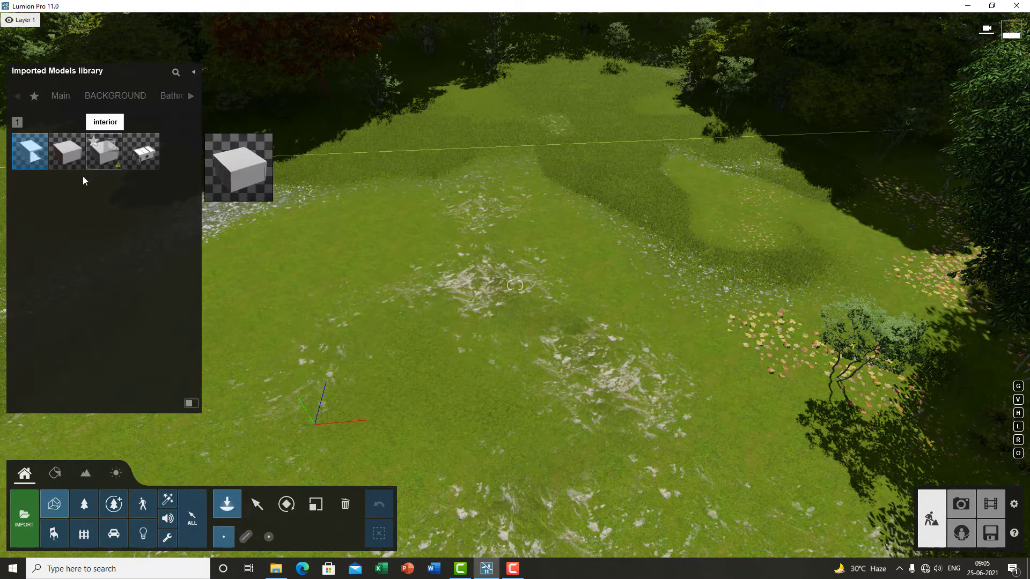
Step: Place the imported Kitchen design model on the terrain and leave placement mode
{"action": "mouse_move", "coordinate": [30, 154]}
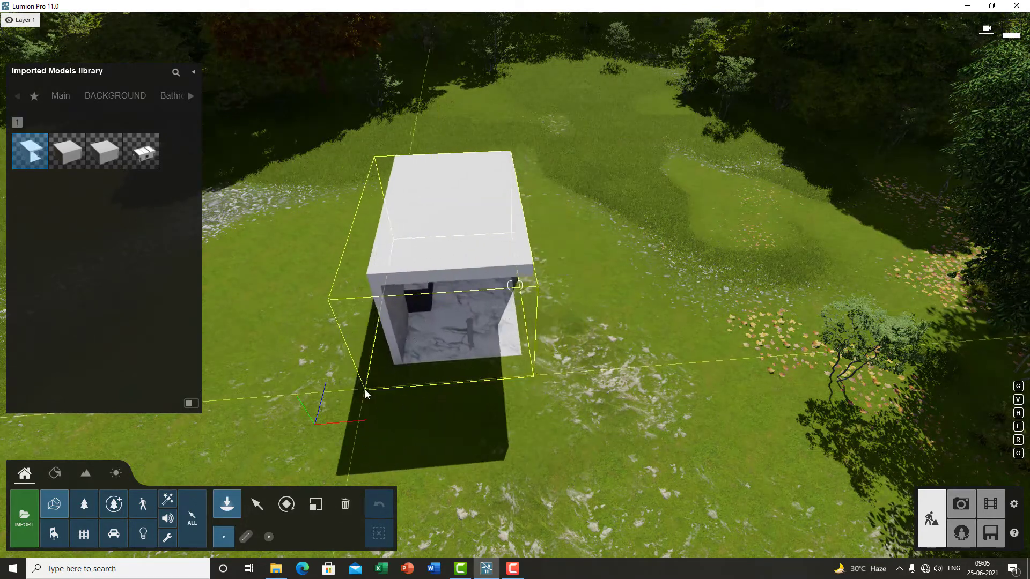
{"action": "left_click", "coordinate": [318, 425]}
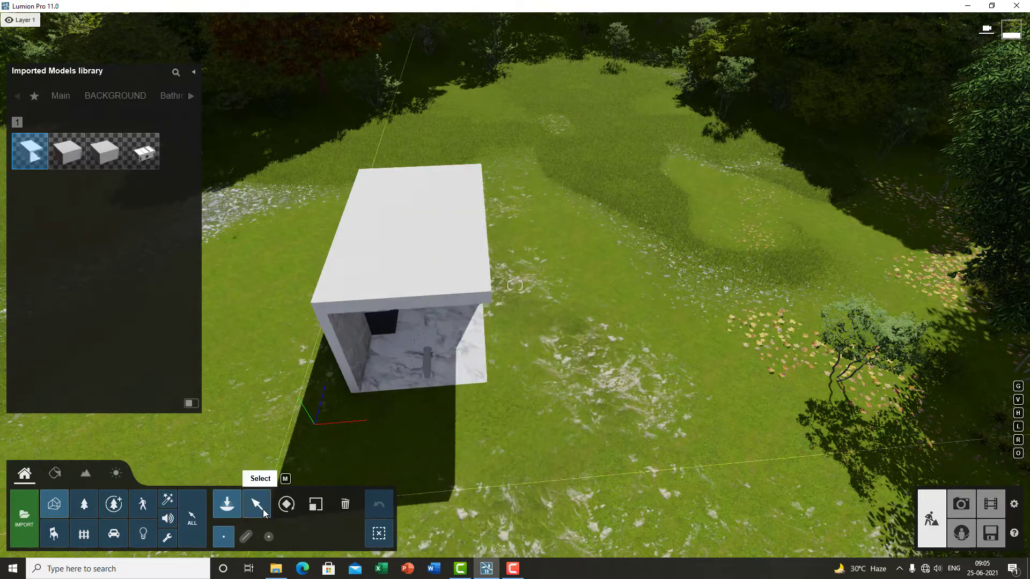
{"action": "left_click", "coordinate": [260, 507]}
Step: Fly around the placed kitchen model to inspect it from closer up
{"action": "key", "text": "d"}
{"action": "right_click_drag", "start_coordinate": [501, 398], "coordinate": [527, 430]}
{"action": "key", "text": "e"}
{"action": "key", "text": "w"}
{"action": "key", "text": "e"}
{"action": "key", "text": "w"}
{"action": "key", "text": "d"}
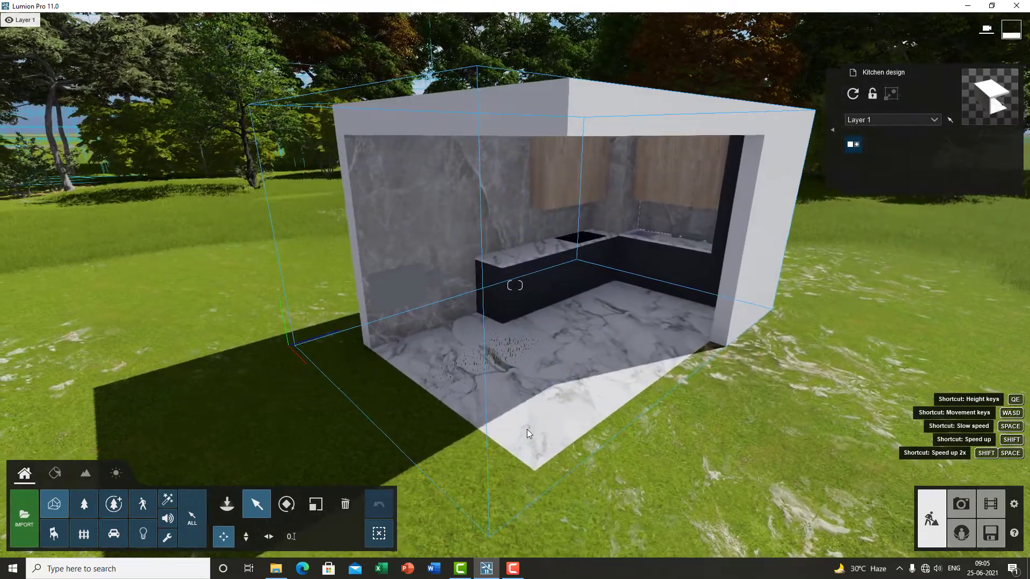
{"action": "key", "text": "w"}
{"action": "key", "text": "d"}
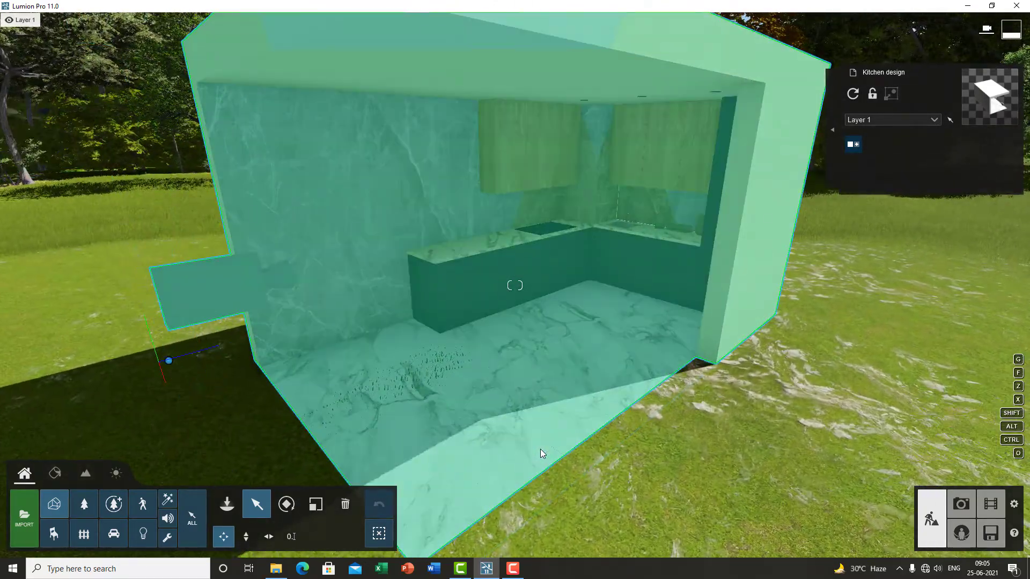
{"action": "key", "text": "s"}
{"action": "right_click_drag", "start_coordinate": [540, 450], "coordinate": [569, 408]}
{"action": "key", "text": "s"}
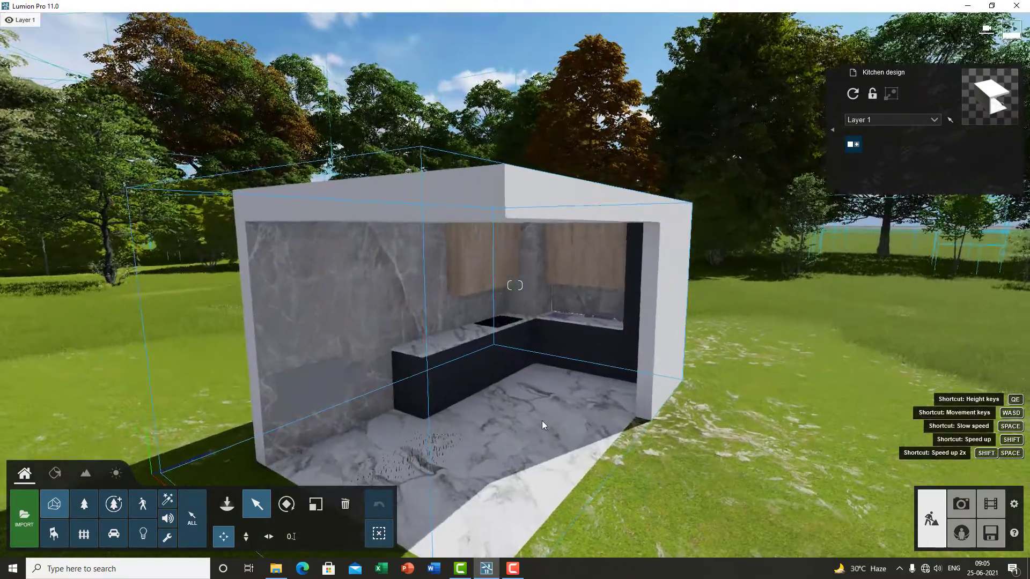
{"action": "key", "text": "e"}
{"action": "right_click_drag", "start_coordinate": [565, 462], "coordinate": [550, 429]}
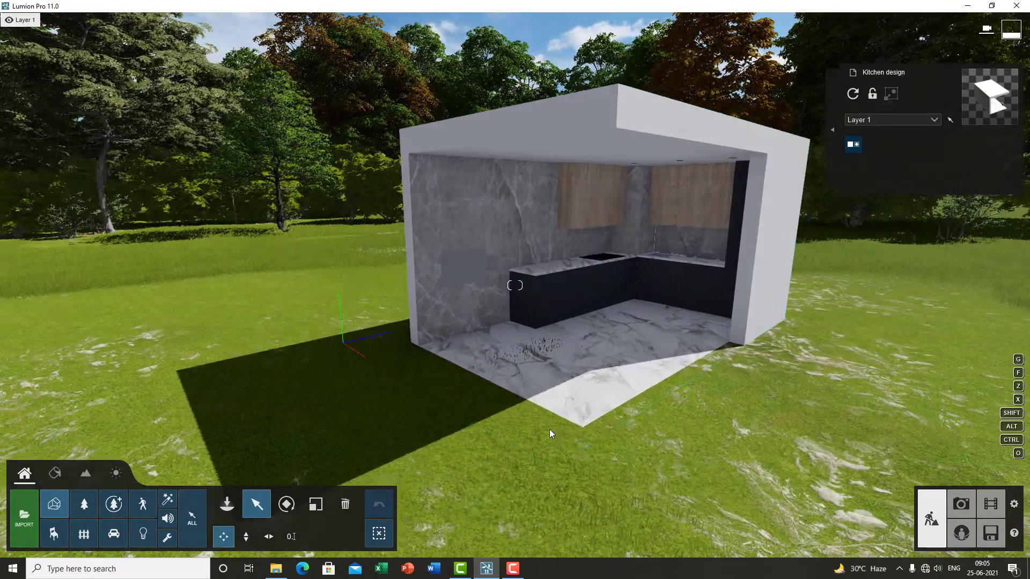
Step: Select the kitchen model and raise it slightly above the ground with the height move tool
{"action": "left_click", "coordinate": [550, 431]}
{"action": "mouse_move", "coordinate": [352, 348]}
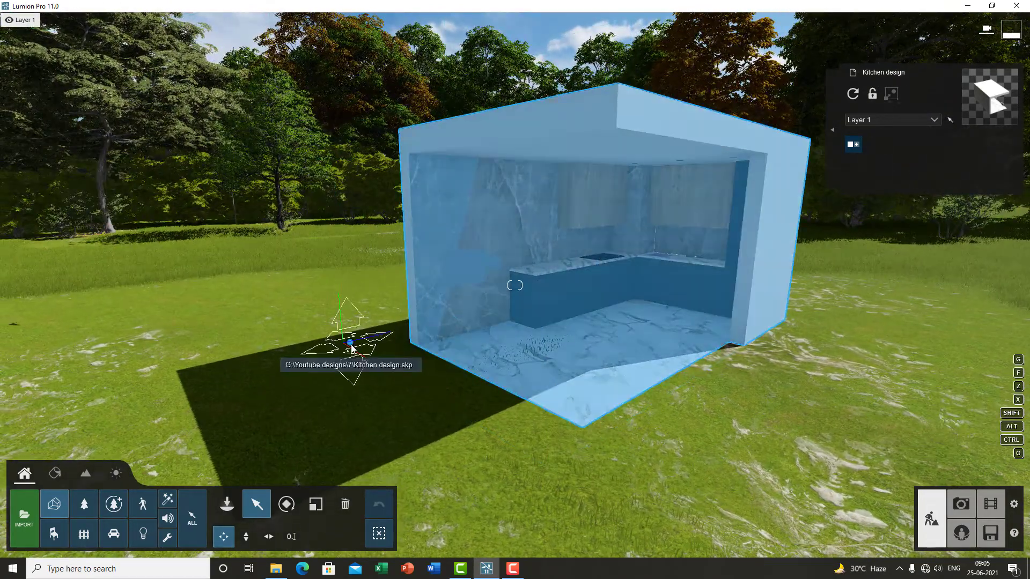
{"action": "left_click", "coordinate": [246, 537]}
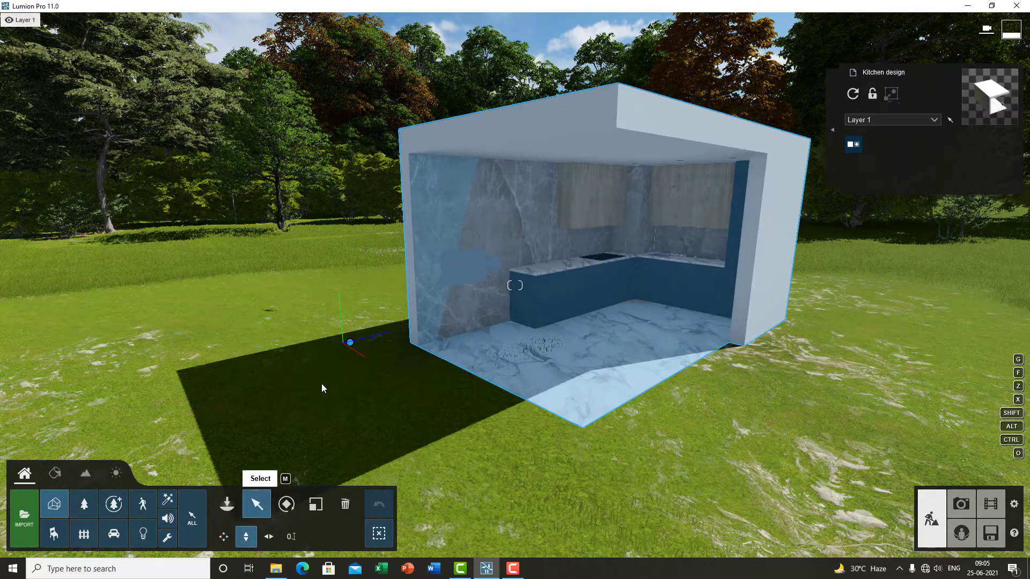
{"action": "mouse_move", "coordinate": [349, 348]}
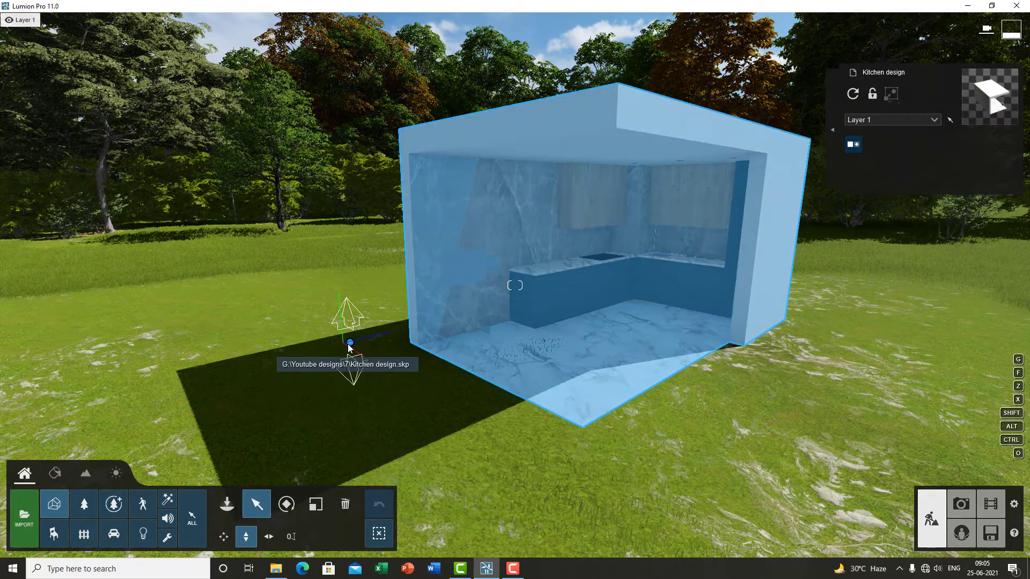
{"action": "left_click_drag", "start_coordinate": [348, 348], "coordinate": [351, 326]}
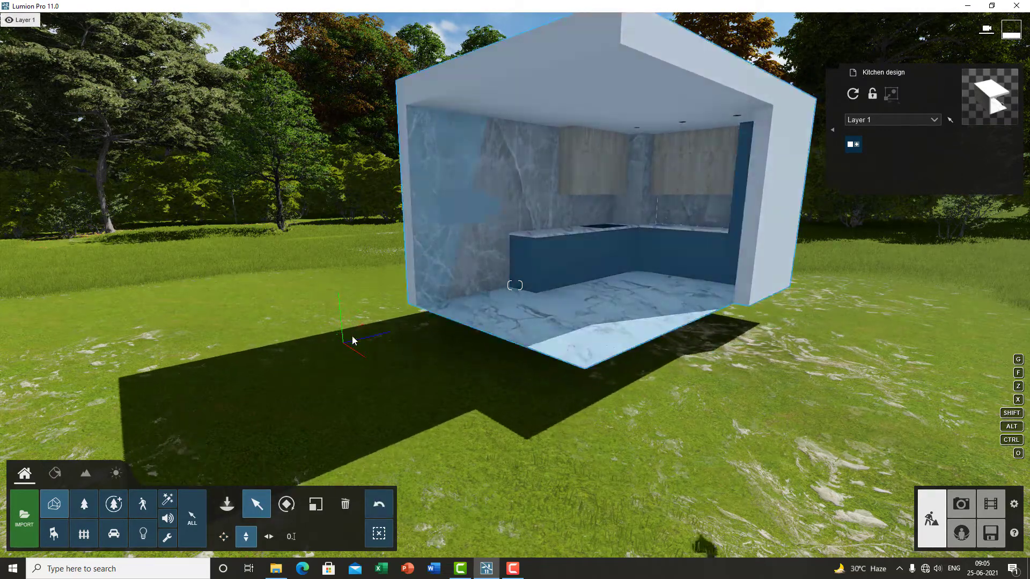
Step: Move the camera into the kitchen model to examine its interior
{"action": "key", "text": "w"}
{"action": "right_click_drag", "start_coordinate": [440, 369], "coordinate": [513, 371]}
{"action": "key", "text": "q"}
{"action": "key", "text": "s"}
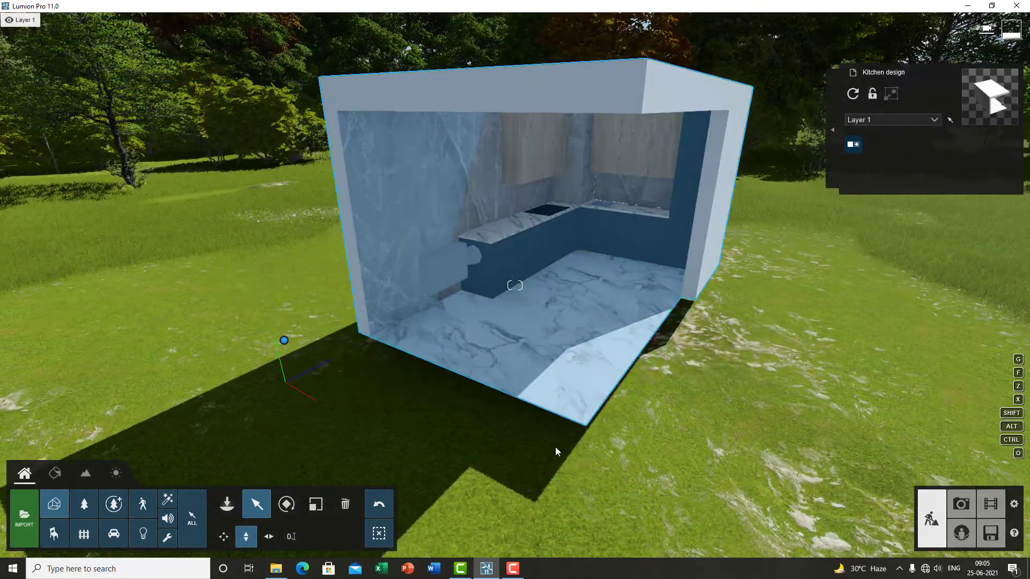
{"action": "key", "text": "q"}
{"action": "key", "text": "w"}
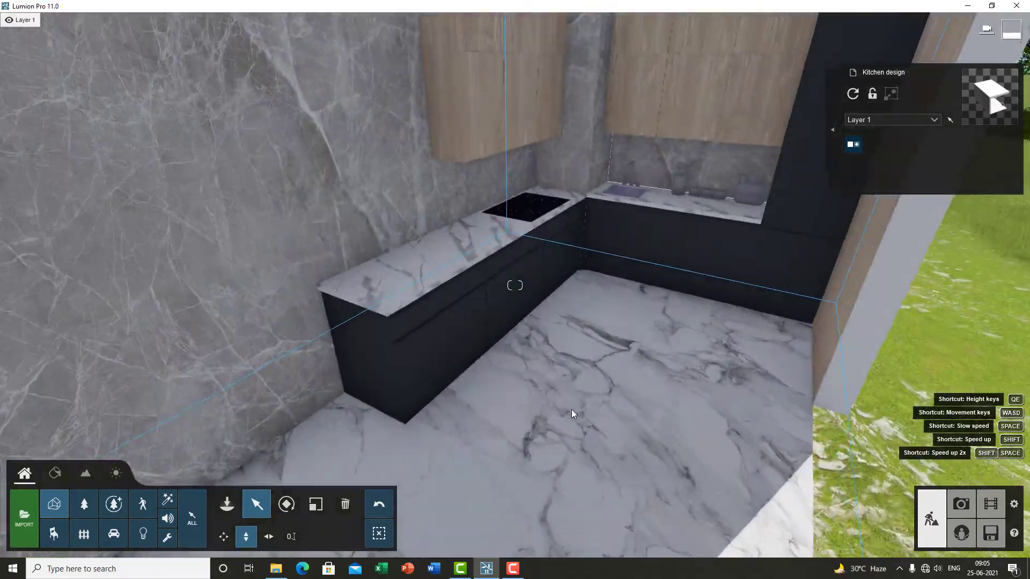
Step: Move the camera through the kitchen interior to examine the cabinets, countertops and wall cladding
{"action": "right_click_drag", "start_coordinate": [571, 410], "coordinate": [499, 442]}
{"action": "key", "text": "w"}
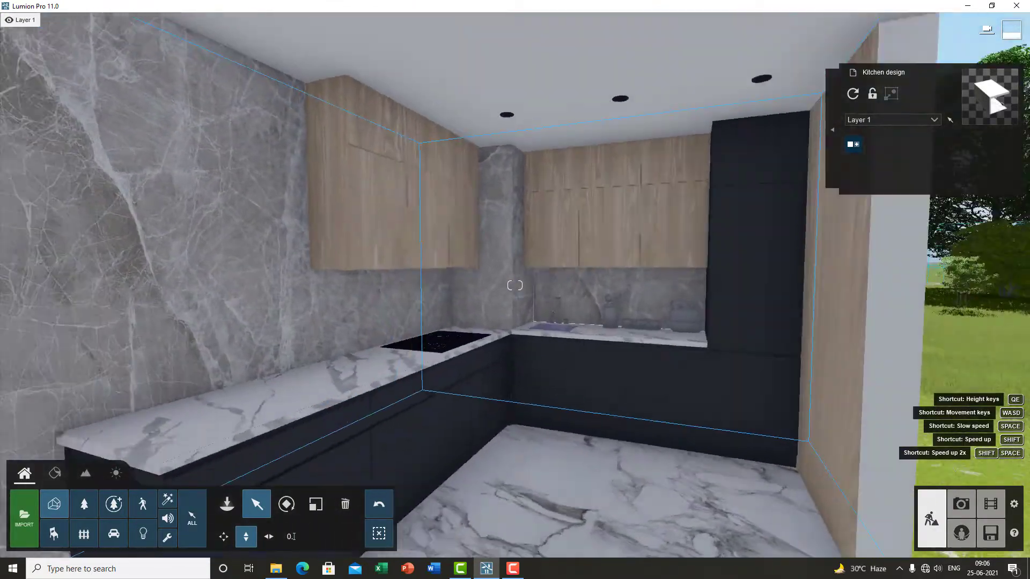
{"action": "key", "text": "s"}
{"action": "right_click_drag", "start_coordinate": [591, 428], "coordinate": [625, 405]}
{"action": "key", "text": "w"}
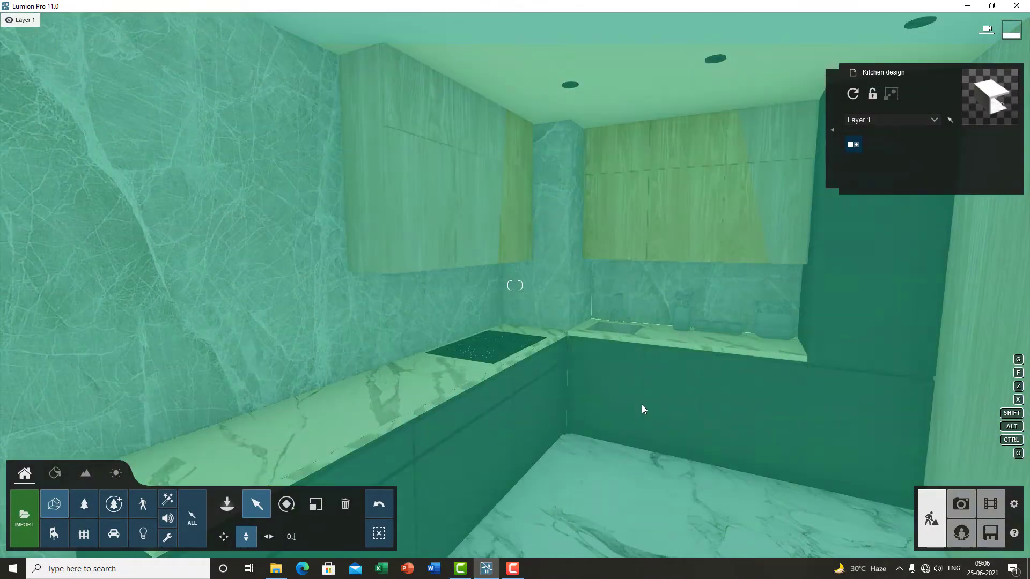
{"action": "key", "text": "w"}
{"action": "key", "text": "s"}
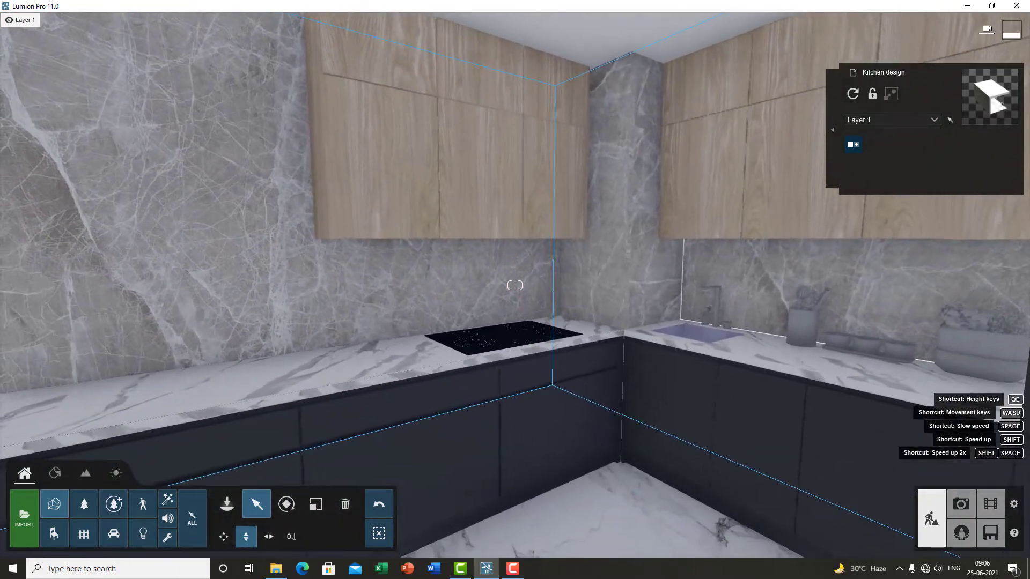
{"action": "key", "text": "s"}
{"action": "right_click_drag", "start_coordinate": [510, 406], "coordinate": [502, 425]}
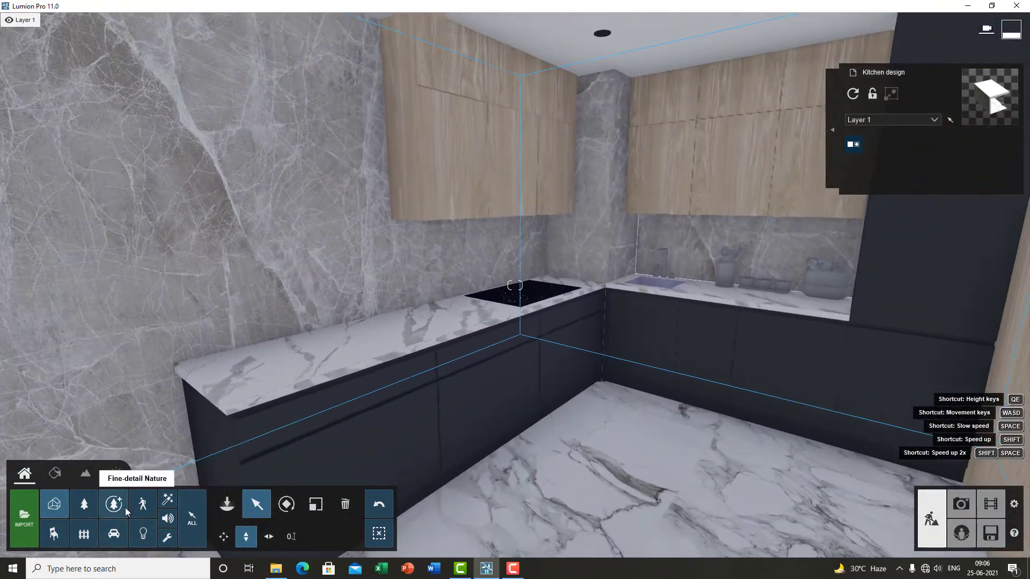
Step: Open the Material Editor and select the kitchen model's Cabinet laminate material for editing
{"action": "left_click", "coordinate": [56, 473]}
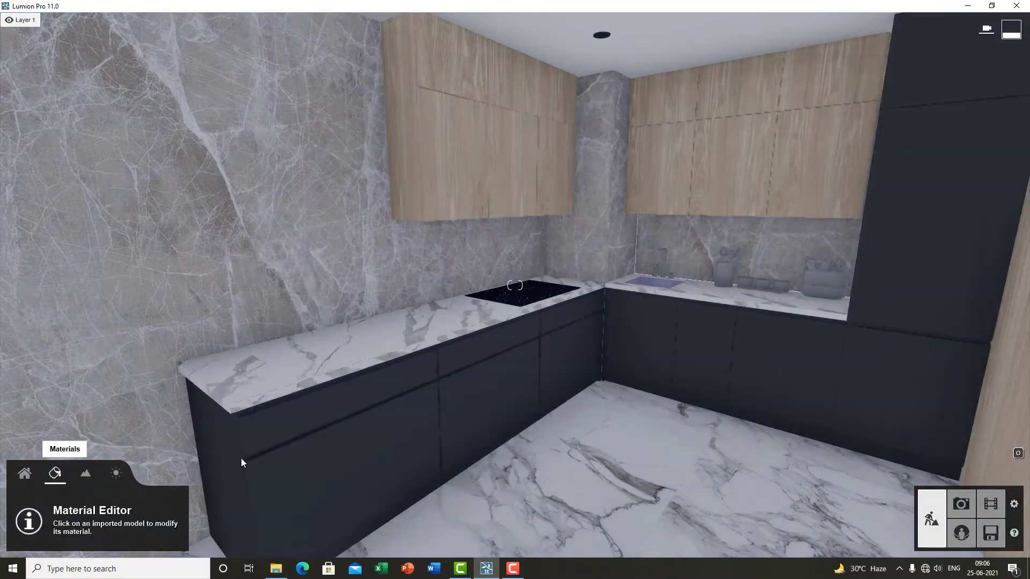
{"action": "right_click_drag", "start_coordinate": [474, 445], "coordinate": [532, 441]}
{"action": "key", "text": "s"}
{"action": "key", "text": "w"}
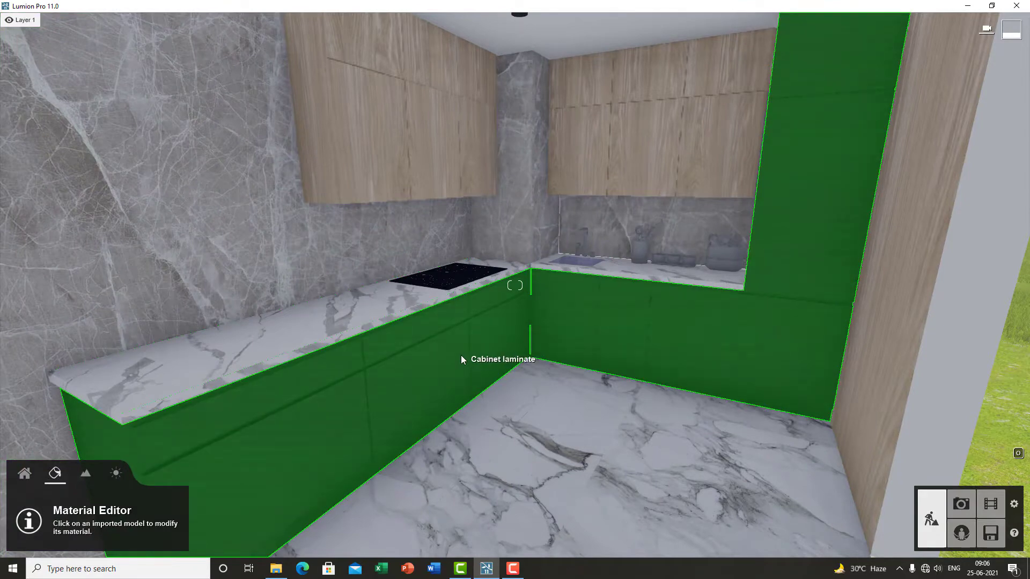
{"action": "left_click", "coordinate": [462, 357]}
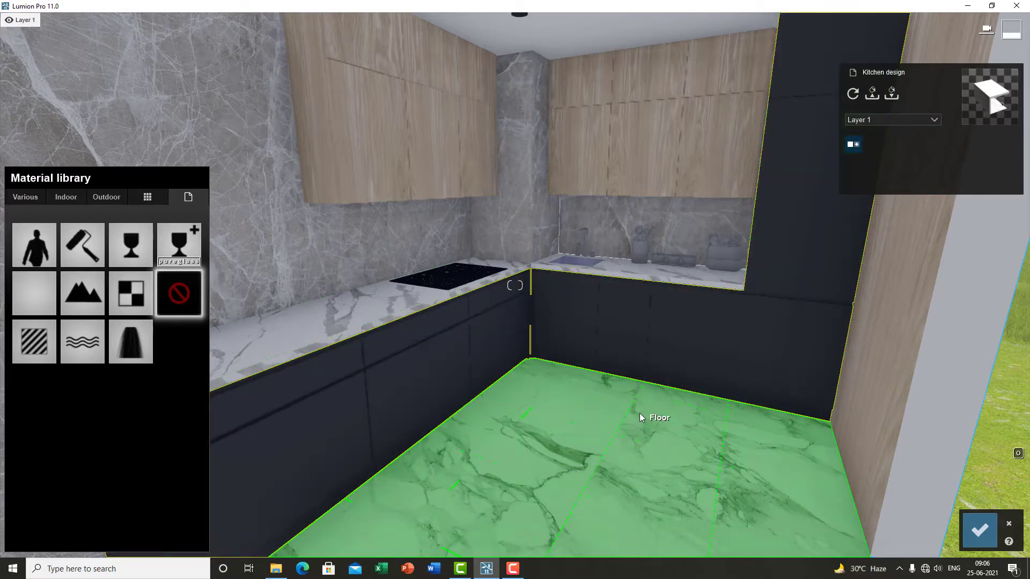
{"action": "right_click_drag", "start_coordinate": [667, 419], "coordinate": [542, 412]}
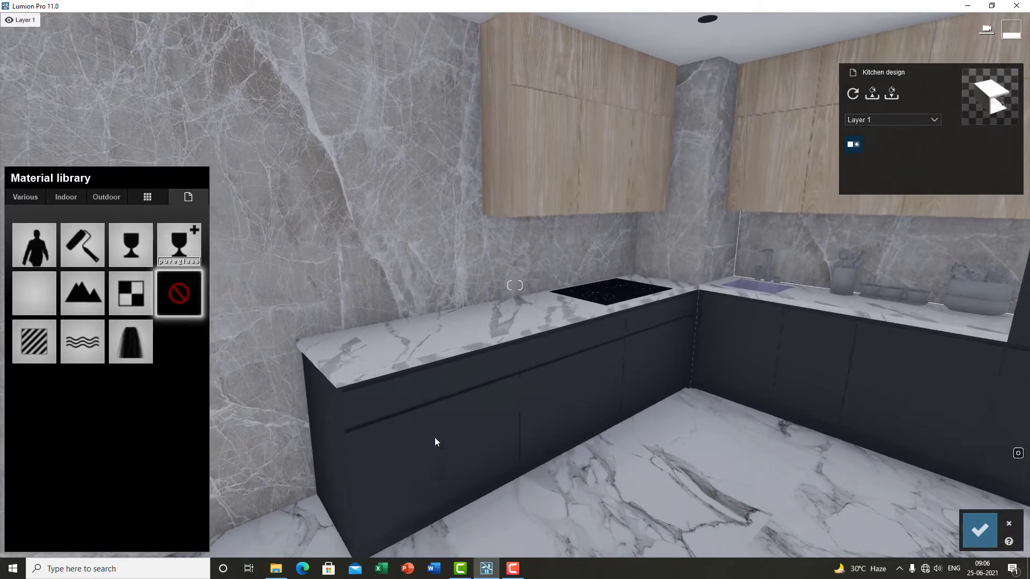
{"action": "left_click", "coordinate": [456, 423]}
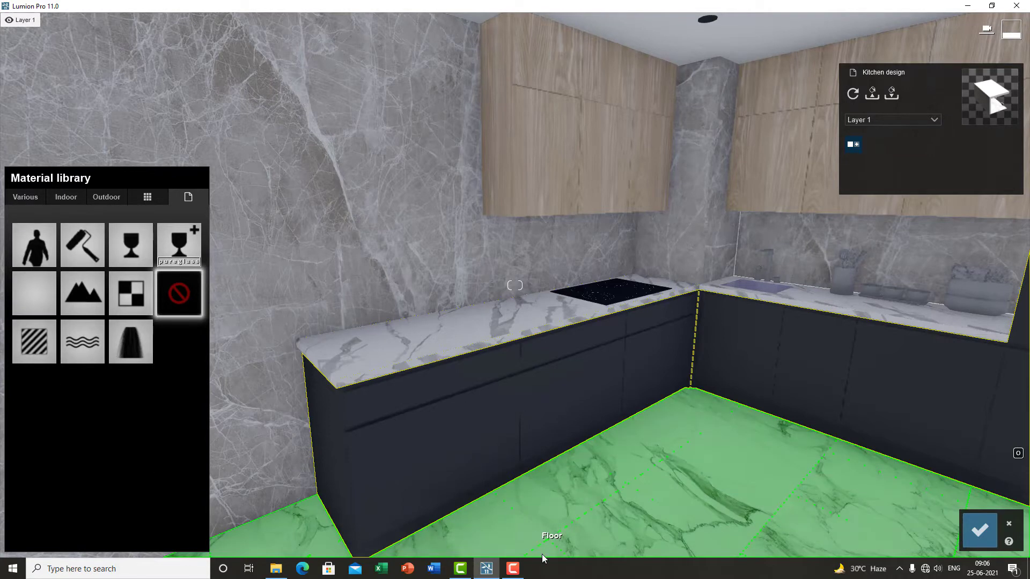
{"action": "left_click", "coordinate": [511, 571]}
{"action": "left_click", "coordinate": [511, 570]}
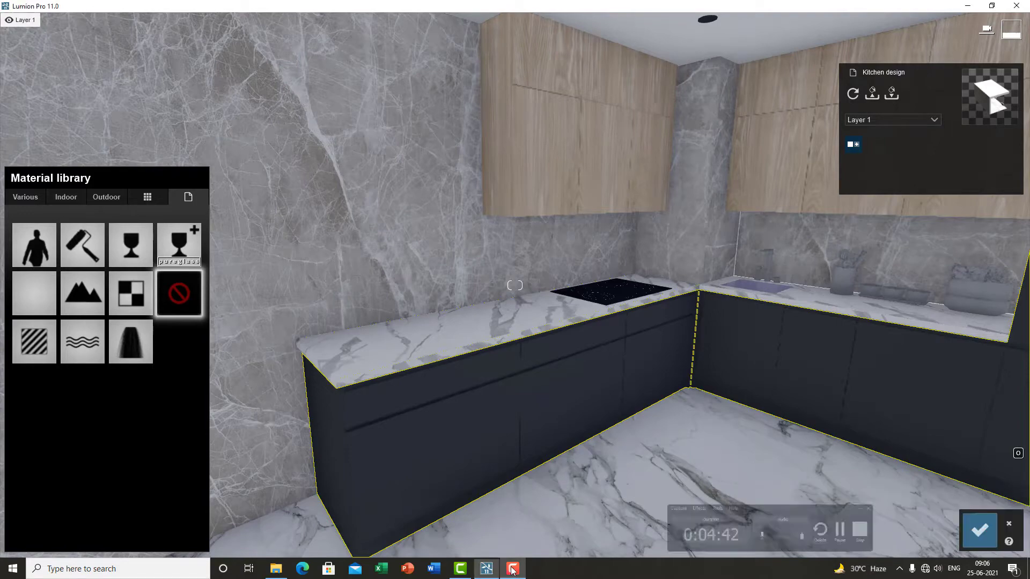
Step: Fly around inside the kitchen to view the selected cabinet surfaces from different angles
{"action": "key", "text": "s"}
{"action": "right_click_drag", "start_coordinate": [526, 416], "coordinate": [504, 416]}
{"action": "key", "text": "a"}
{"action": "key", "text": "w"}
{"action": "key", "text": "d"}
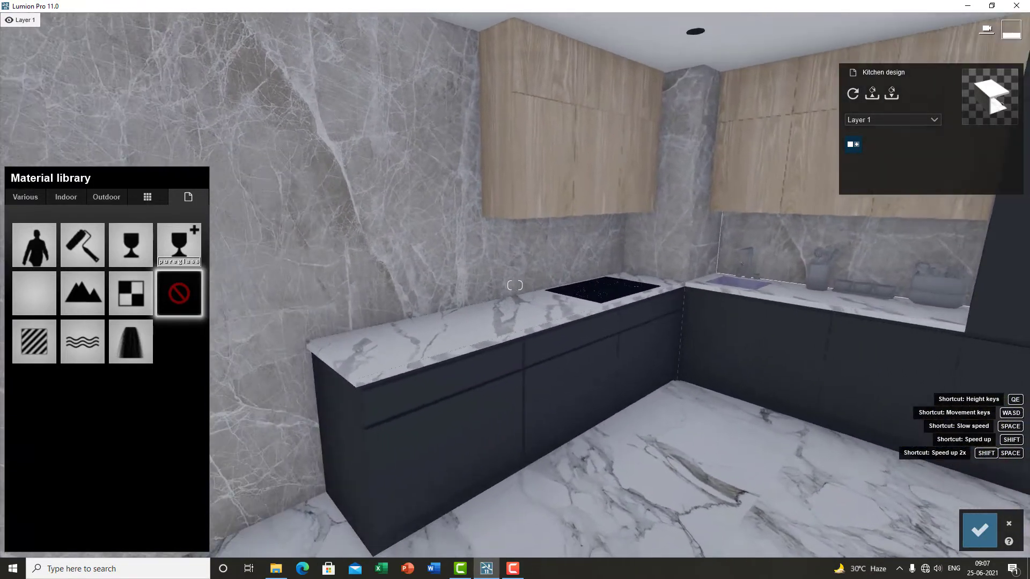
{"action": "key", "text": "w"}
{"action": "key", "text": "s"}
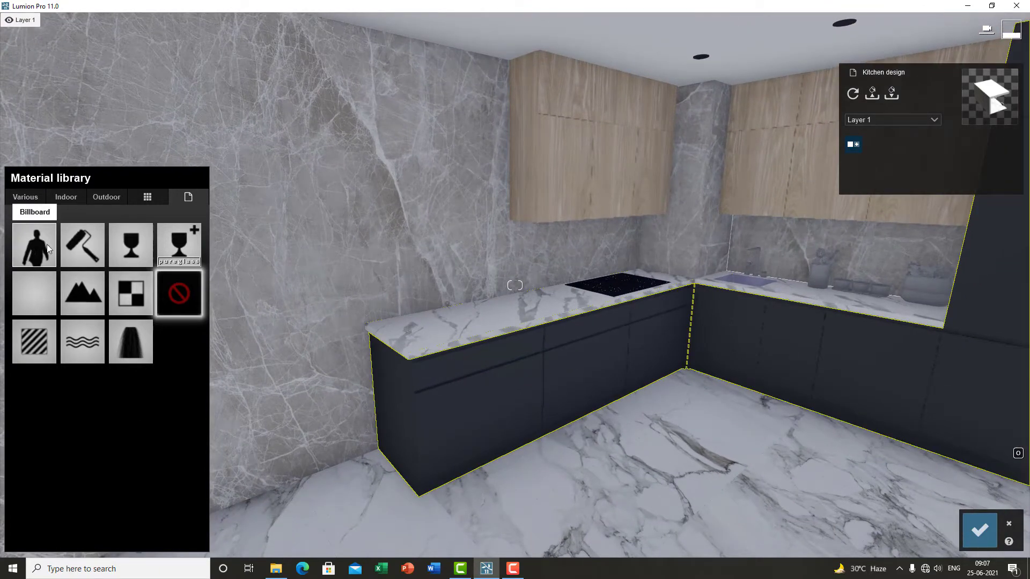
{"action": "right_click_drag", "start_coordinate": [391, 290], "coordinate": [450, 343]}
{"action": "key", "text": "w"}
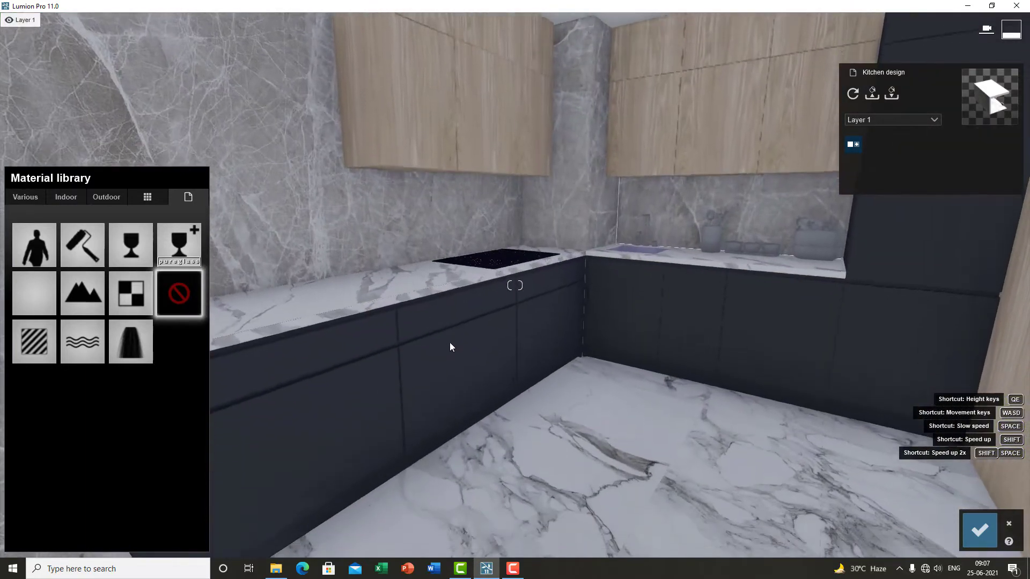
Step: Apply the Color material type to the cabinet laminate and move closer to inspect it
{"action": "double_click", "coordinate": [86, 257]}
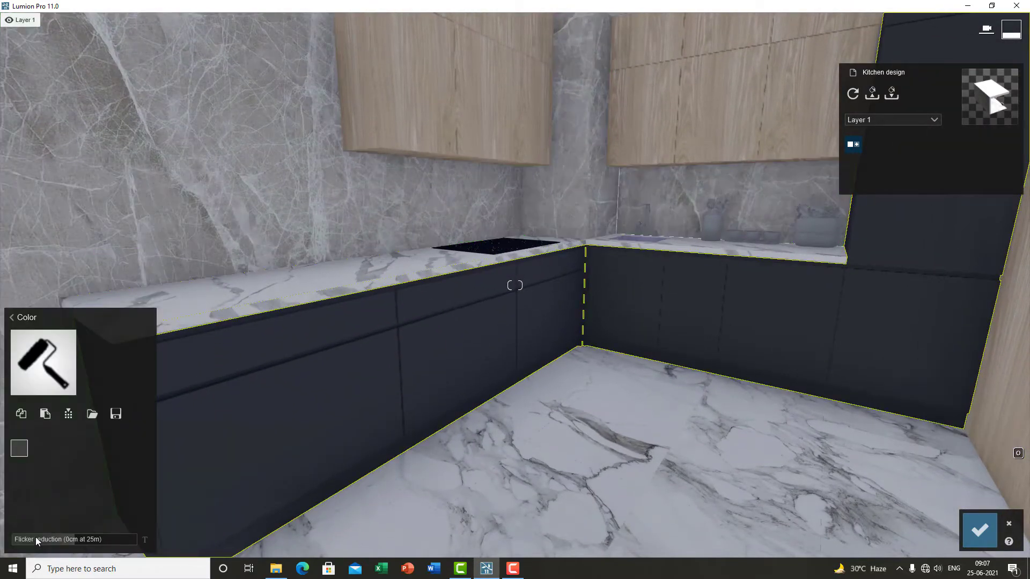
{"action": "right_click_drag", "start_coordinate": [273, 427], "coordinate": [358, 466]}
{"action": "key", "text": "e"}
{"action": "key", "text": "w"}
{"action": "right_click_drag", "start_coordinate": [430, 418], "coordinate": [433, 418]}
{"action": "key", "text": "s"}
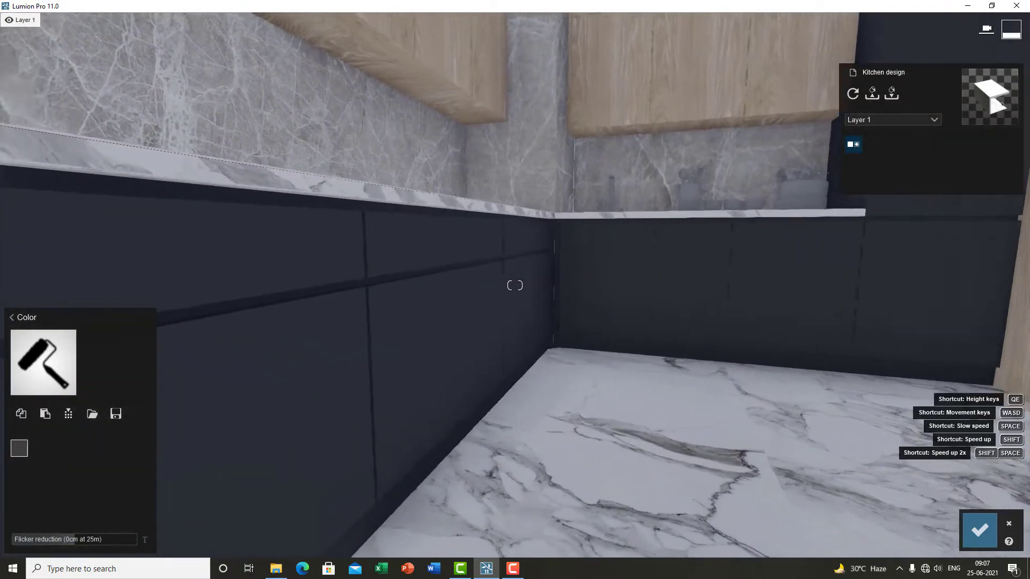
Step: Return to the material library and apply the Invisible material type to the cabinet laminate
{"action": "left_click", "coordinate": [11, 317]}
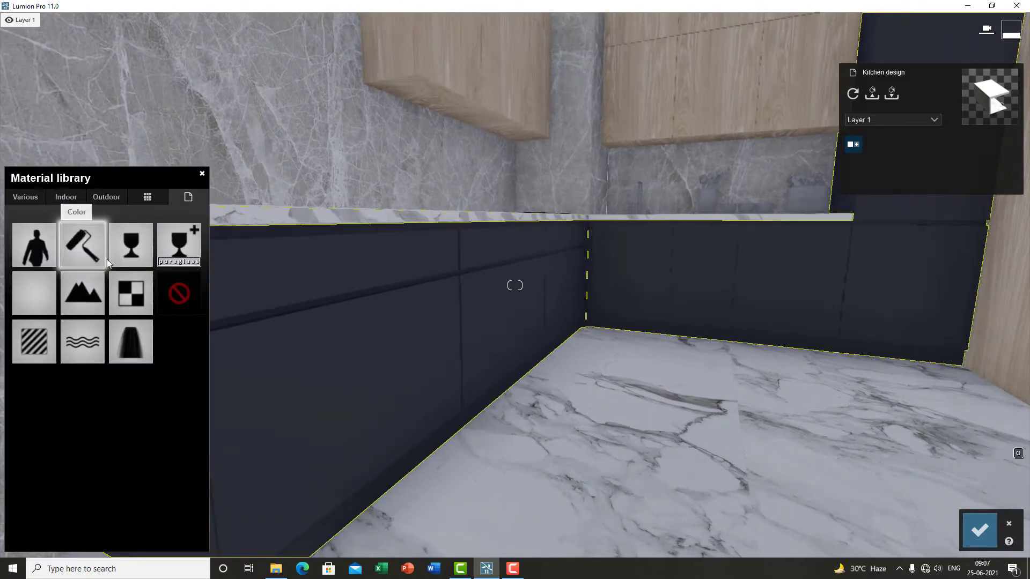
{"action": "key", "text": "s"}
{"action": "key", "text": "q"}
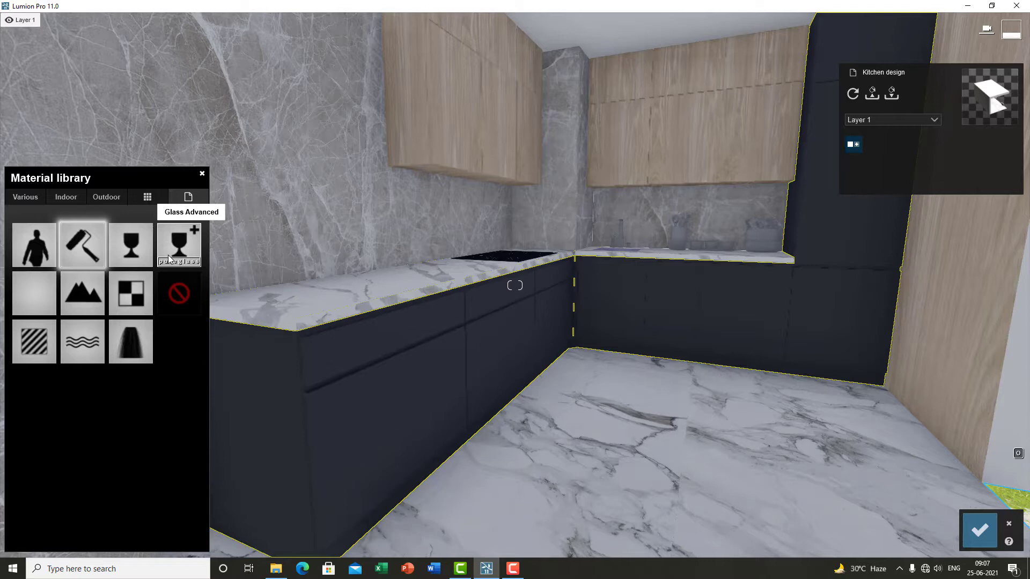
{"action": "left_click", "coordinate": [27, 299]}
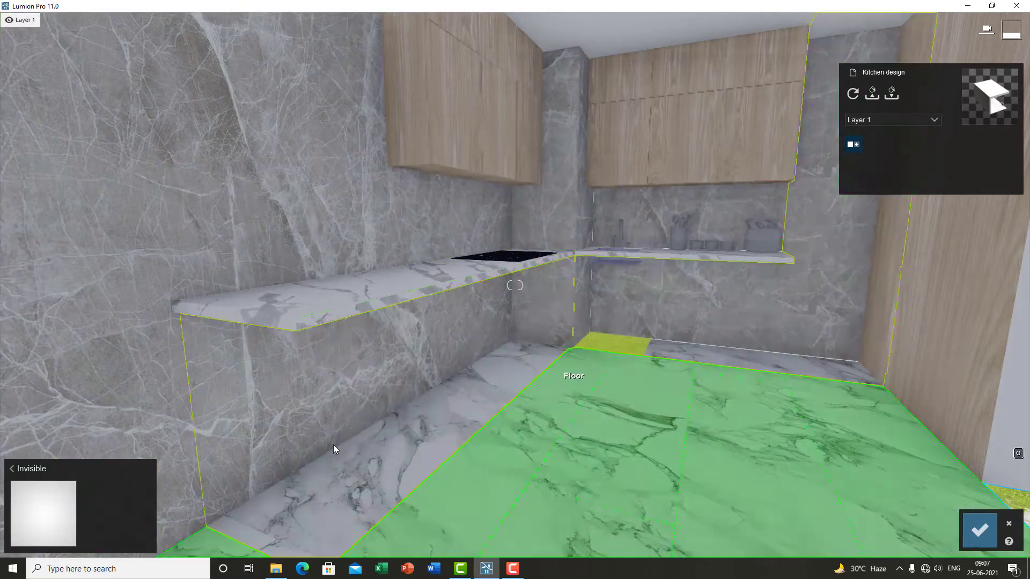
Step: Replace the cabinet laminate's material with the Landscape material type
{"action": "left_click", "coordinate": [27, 514]}
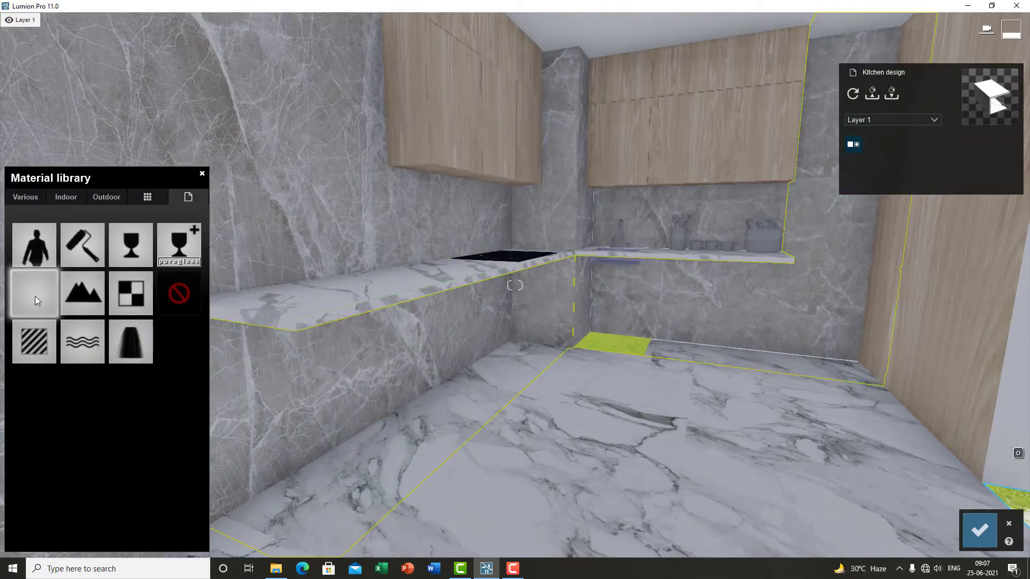
{"action": "left_click", "coordinate": [83, 294]}
{"action": "right_click_drag", "start_coordinate": [518, 335], "coordinate": [678, 342]}
{"action": "right_click_drag", "start_coordinate": [327, 347], "coordinate": [302, 346]}
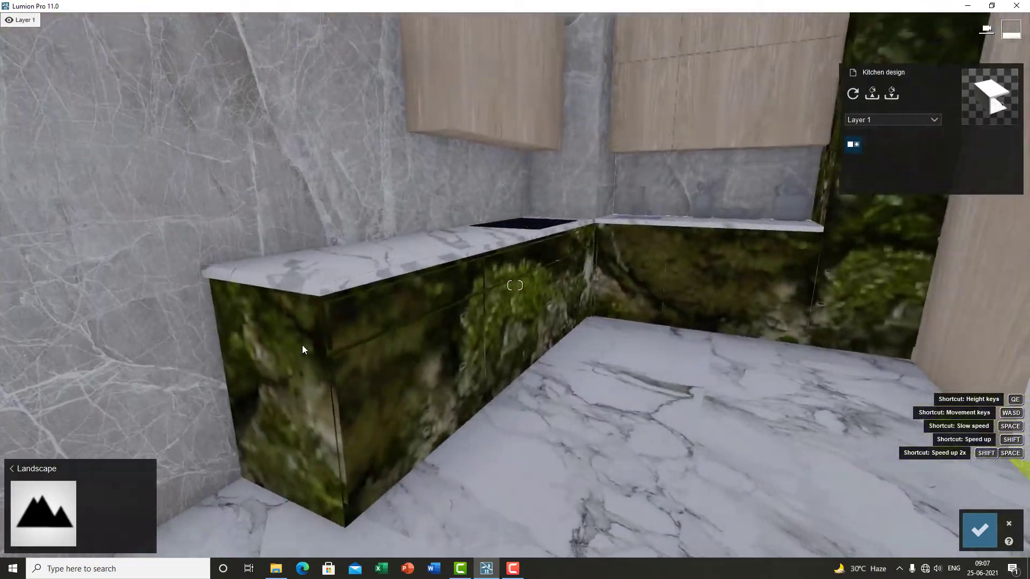
Step: Apply the Lightmap material type to the cabinets, setting Lightmap to about 0.3 and raising Ambient
{"action": "left_click", "coordinate": [43, 508]}
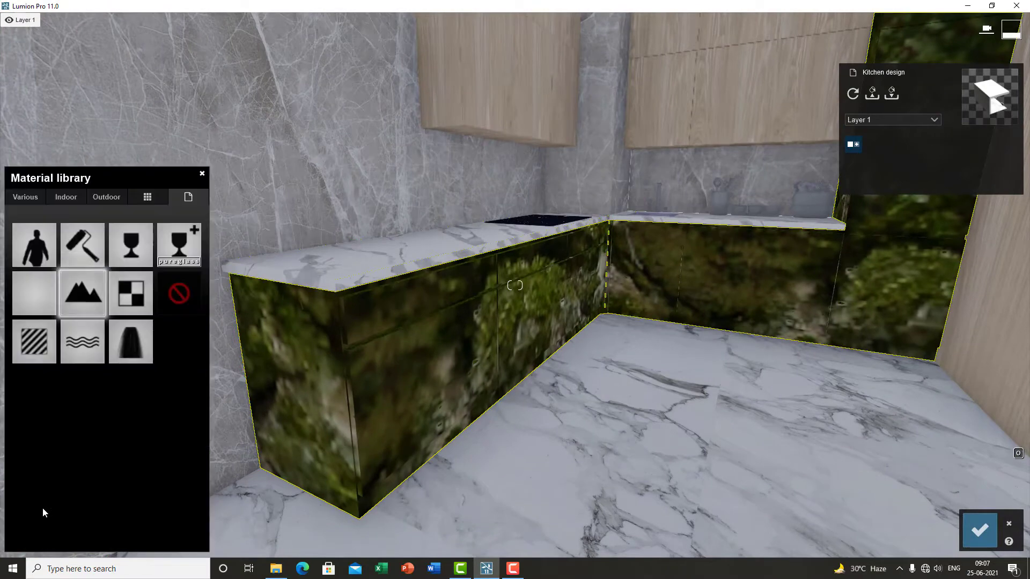
{"action": "left_click", "coordinate": [128, 292]}
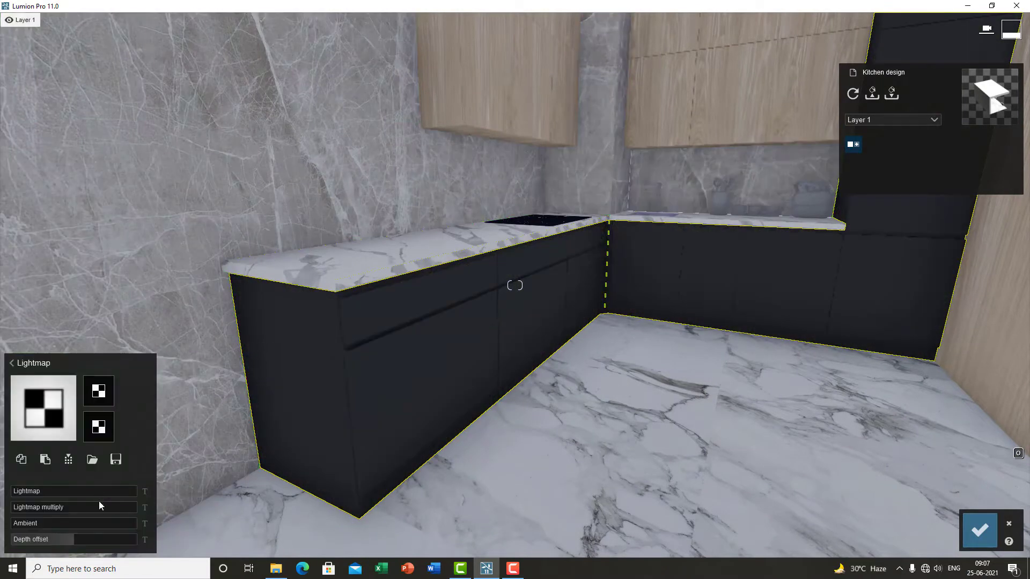
{"action": "left_click", "coordinate": [53, 491]}
{"action": "mouse_move", "coordinate": [13, 491]}
{"action": "left_mouse_down"}
{"action": "mouse_move", "coordinate": [14, 513]}
{"action": "mouse_move", "coordinate": [108, 507]}
{"action": "mouse_move", "coordinate": [18, 510]}
{"action": "left_mouse_up"}
{"action": "right_click_drag", "start_coordinate": [18, 510], "coordinate": [0, 556]}
{"action": "left_click_drag", "start_coordinate": [58, 522], "coordinate": [131, 522]}
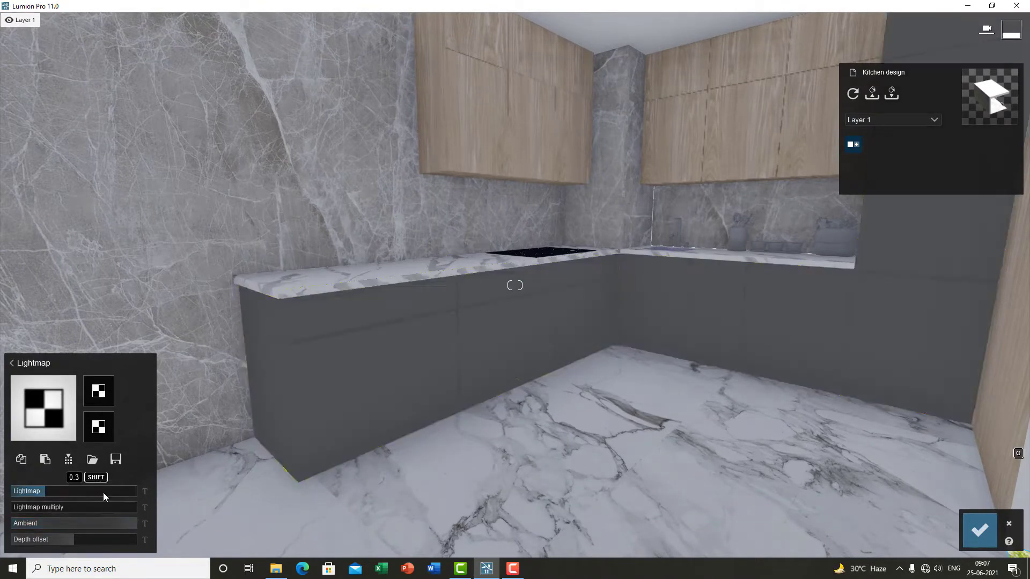
Step: Return to the material library and apply the Water material type to the cabinet laminate
{"action": "left_click", "coordinate": [12, 363]}
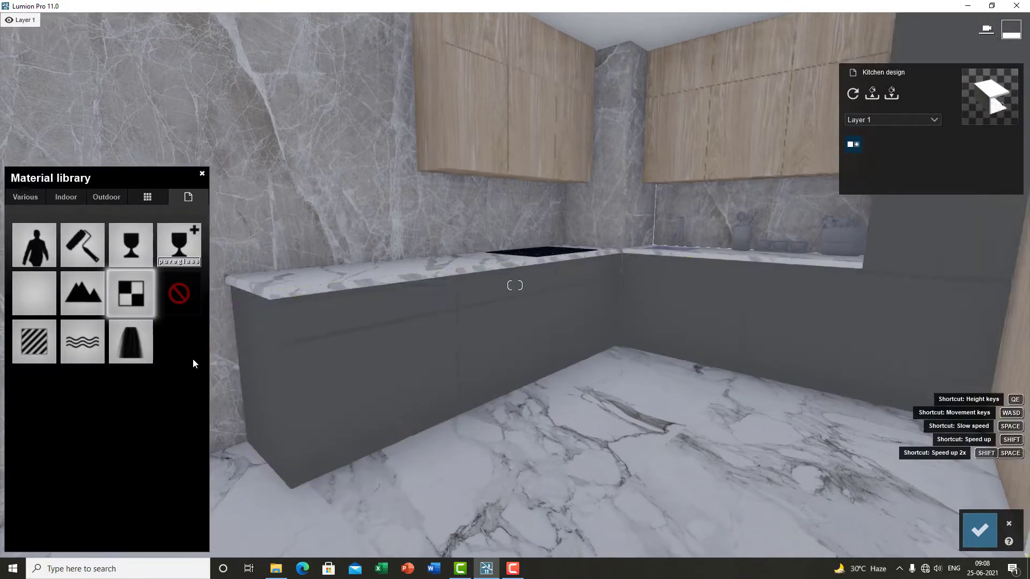
{"action": "key", "text": "s"}
{"action": "left_click", "coordinate": [182, 300]}
{"action": "right_click_drag", "start_coordinate": [300, 349], "coordinate": [387, 386]}
{"action": "key", "text": "a"}
{"action": "key", "text": "e"}
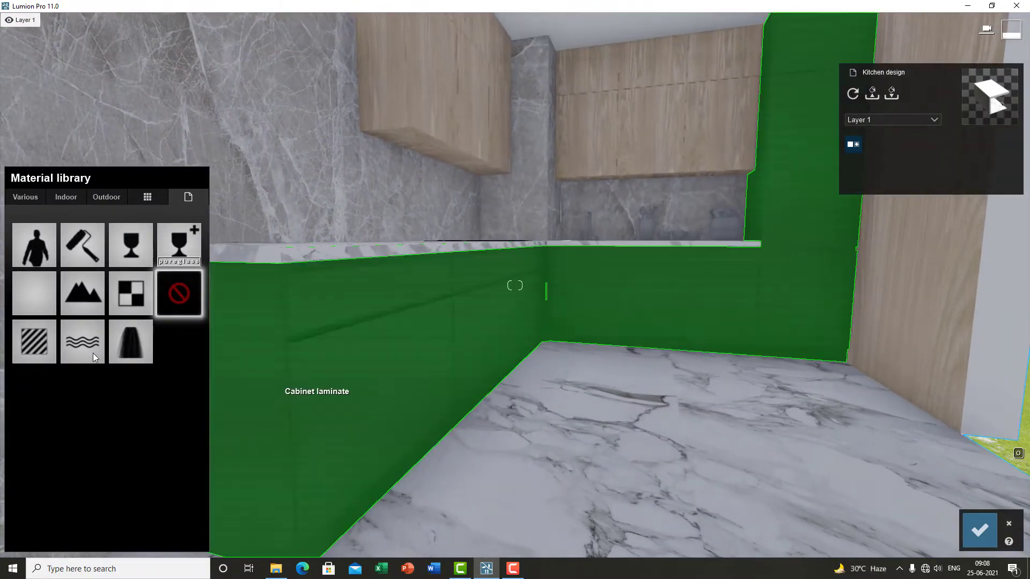
{"action": "left_click", "coordinate": [87, 341]}
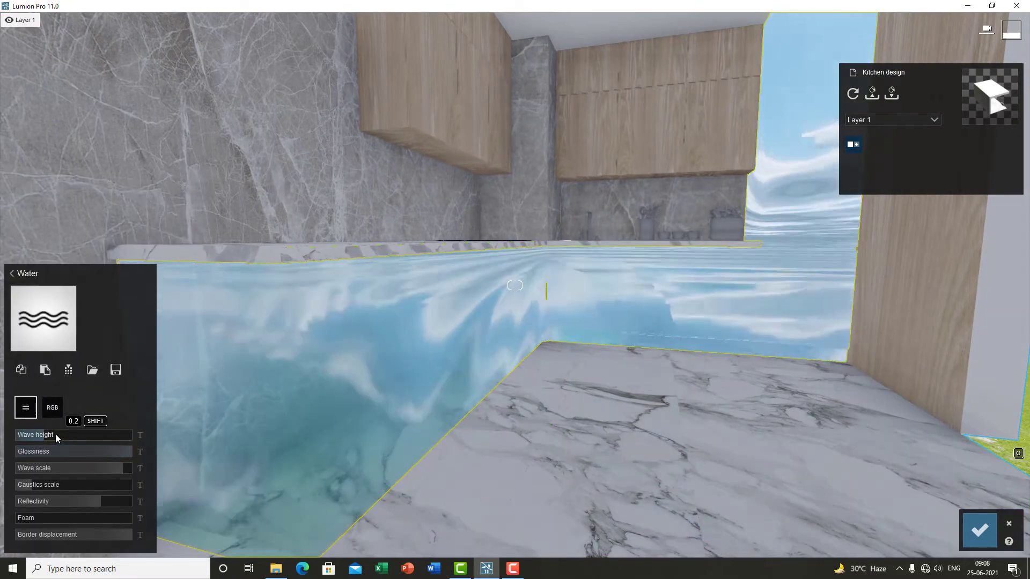
Step: Replace the cabinet laminate's material with the Waterfall material type
{"action": "left_click", "coordinate": [43, 319]}
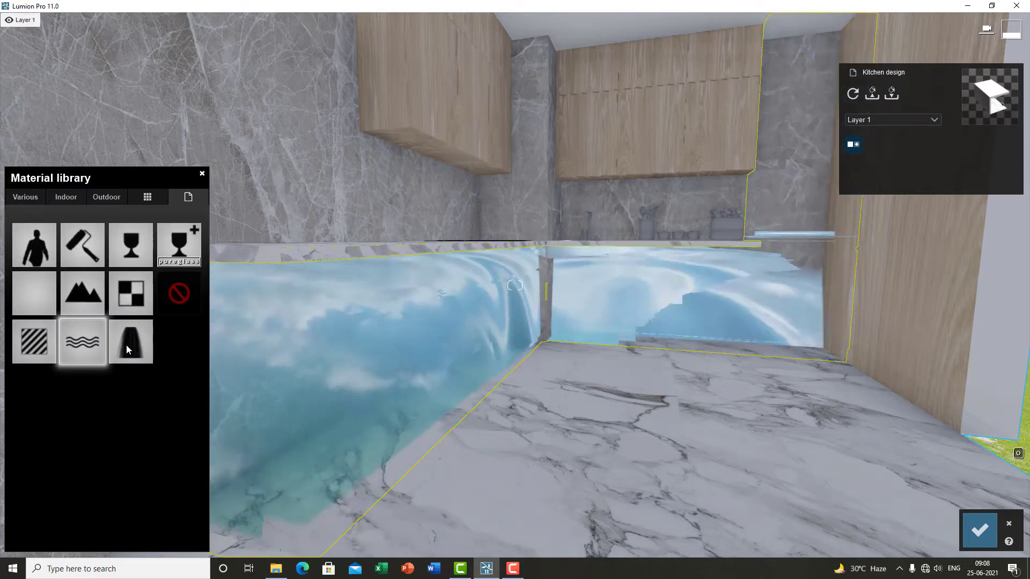
{"action": "left_click", "coordinate": [130, 343]}
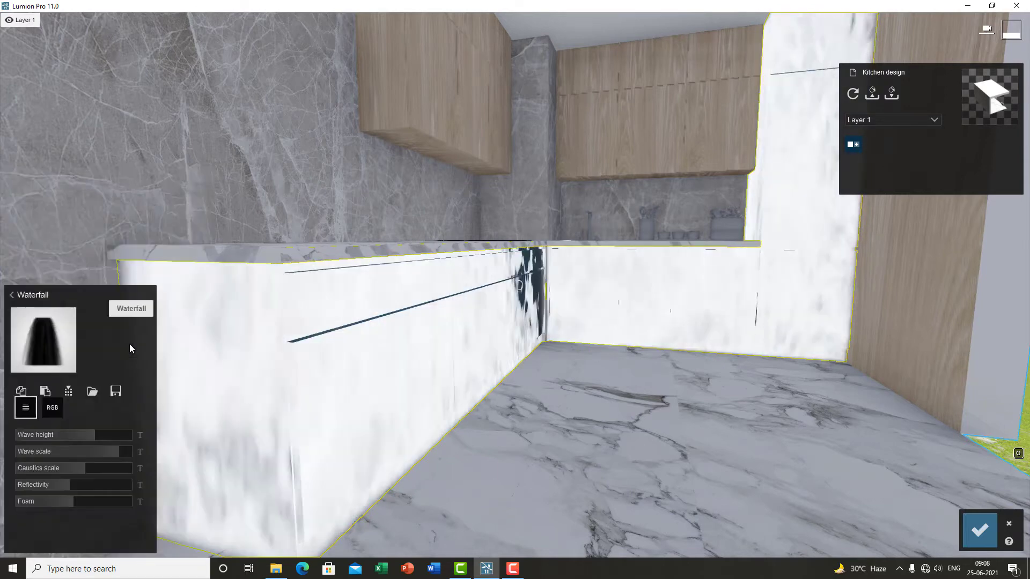
{"action": "left_click", "coordinate": [57, 313]}
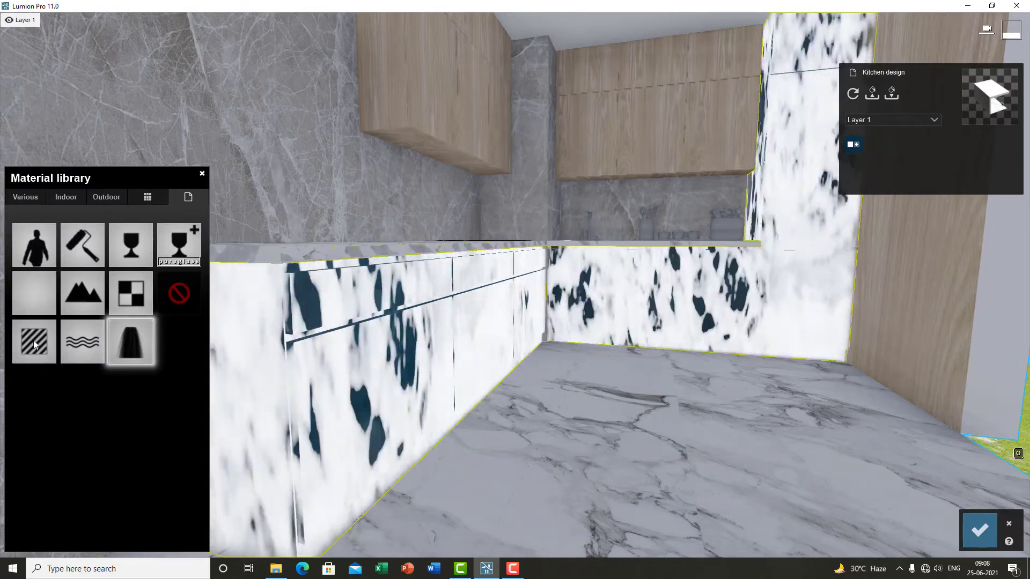
Step: Apply the Standard material type to the cabinet laminate and view the result up close
{"action": "left_click", "coordinate": [34, 340]}
{"action": "left_click", "coordinate": [34, 341]}
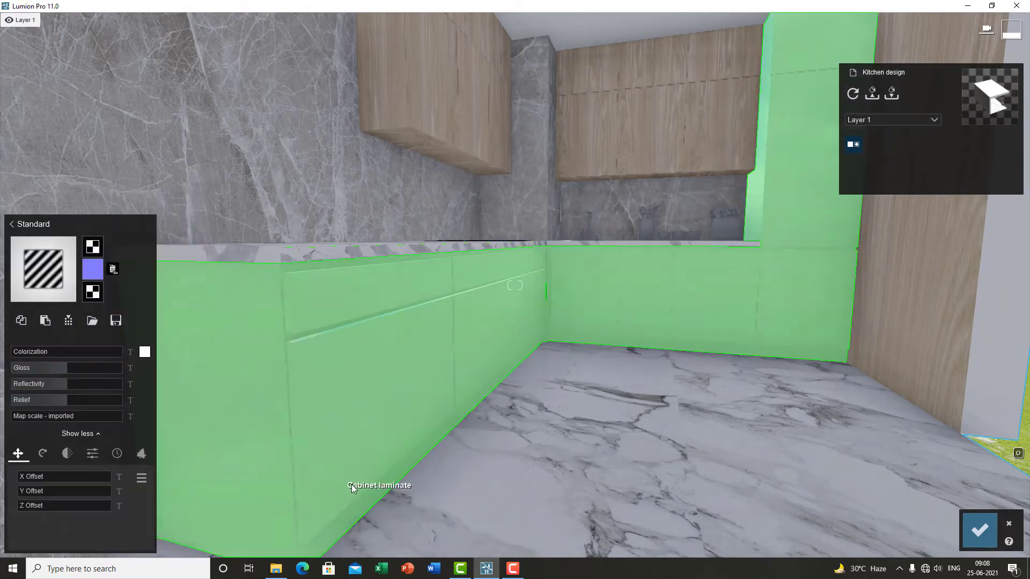
{"action": "key", "text": "s"}
{"action": "key", "text": "w"}
{"action": "key", "text": "w"}
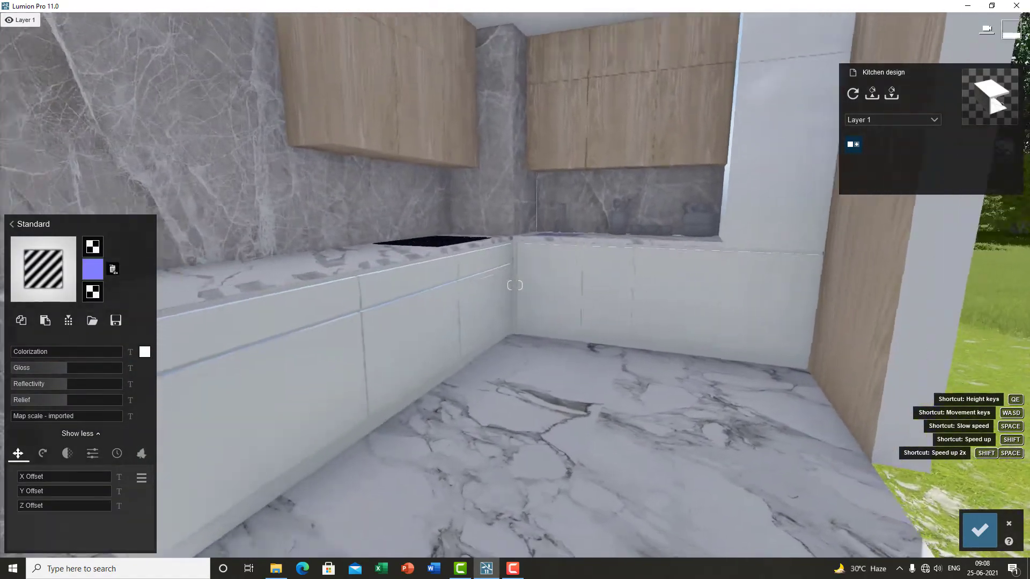
{"action": "key", "text": "s"}
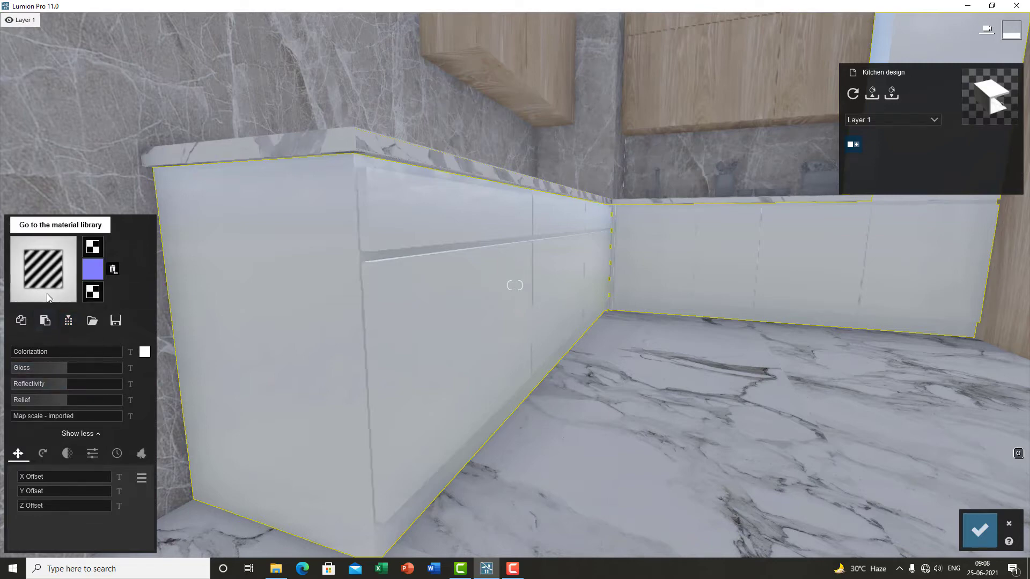
Step: Open the material library and reapply the Standard material type to the cabinet laminate
{"action": "left_click", "coordinate": [32, 224]}
{"action": "left_click", "coordinate": [163, 197]}
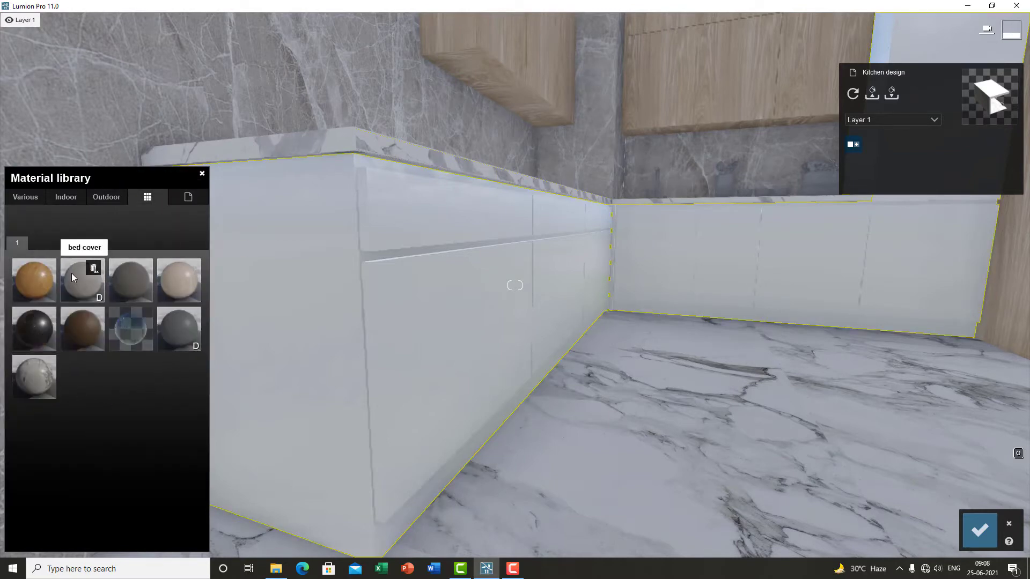
{"action": "left_click", "coordinate": [189, 200]}
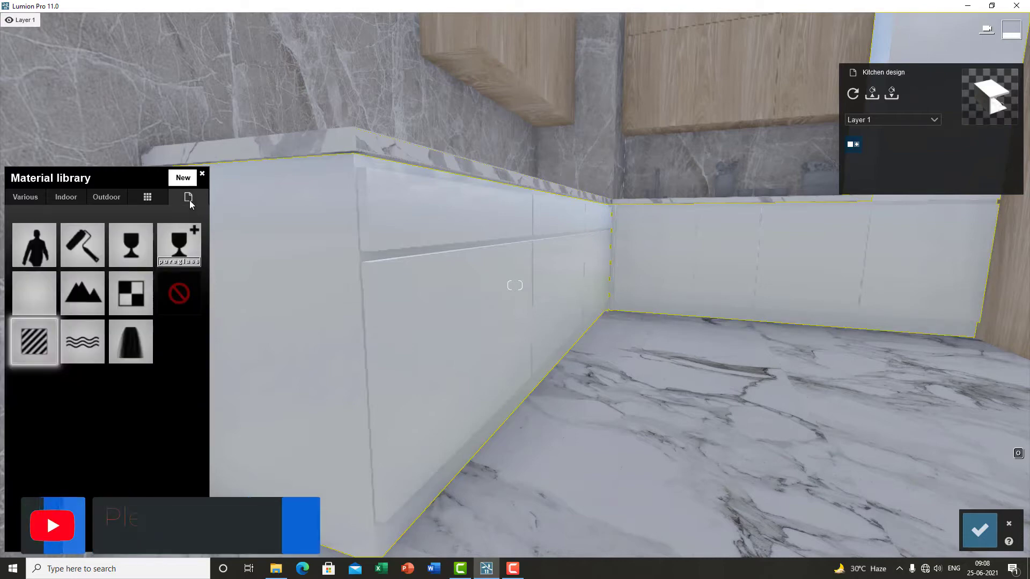
{"action": "left_click", "coordinate": [34, 341]}
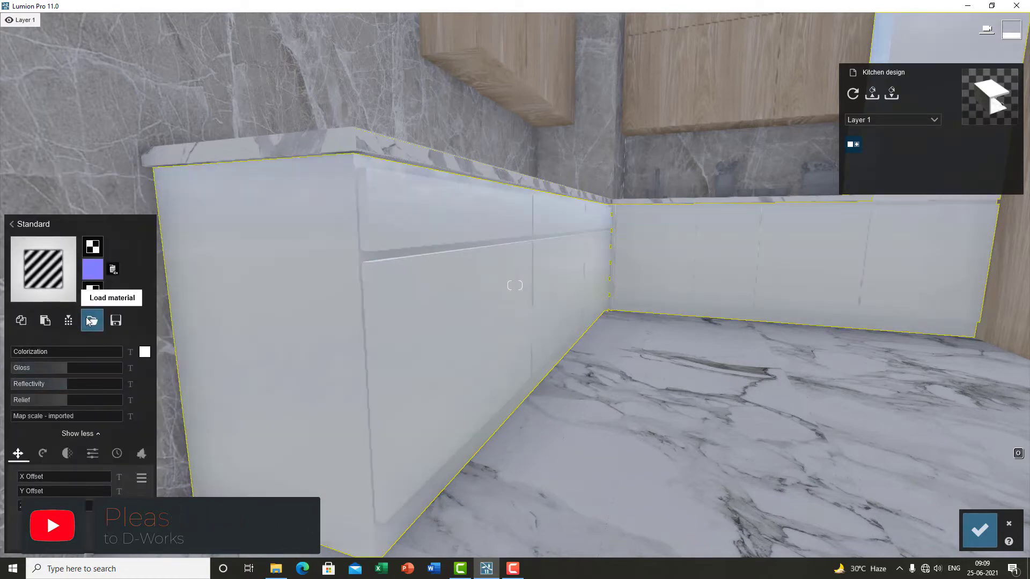
{"action": "left_click", "coordinate": [95, 324]}
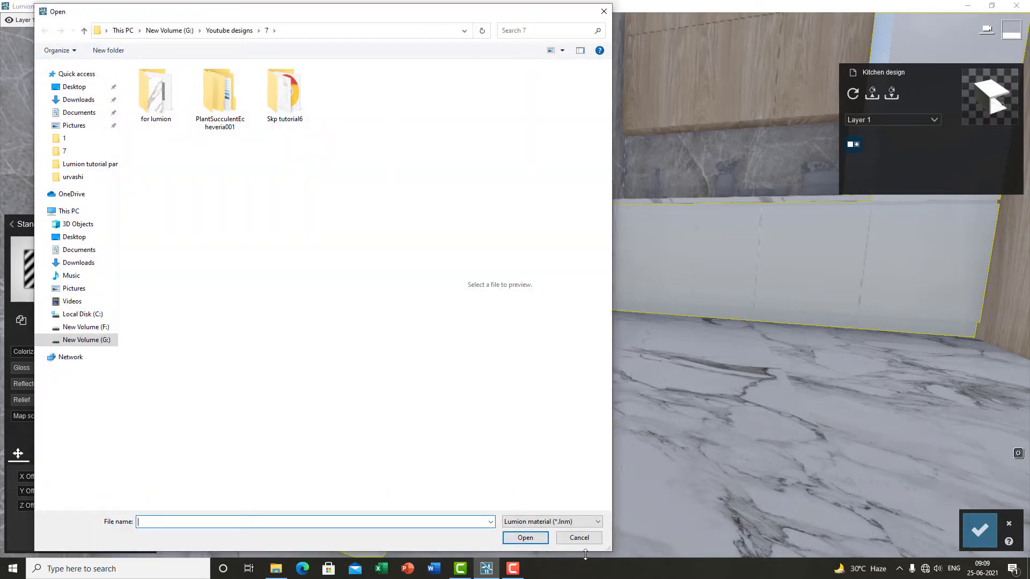
{"action": "left_click", "coordinate": [573, 538]}
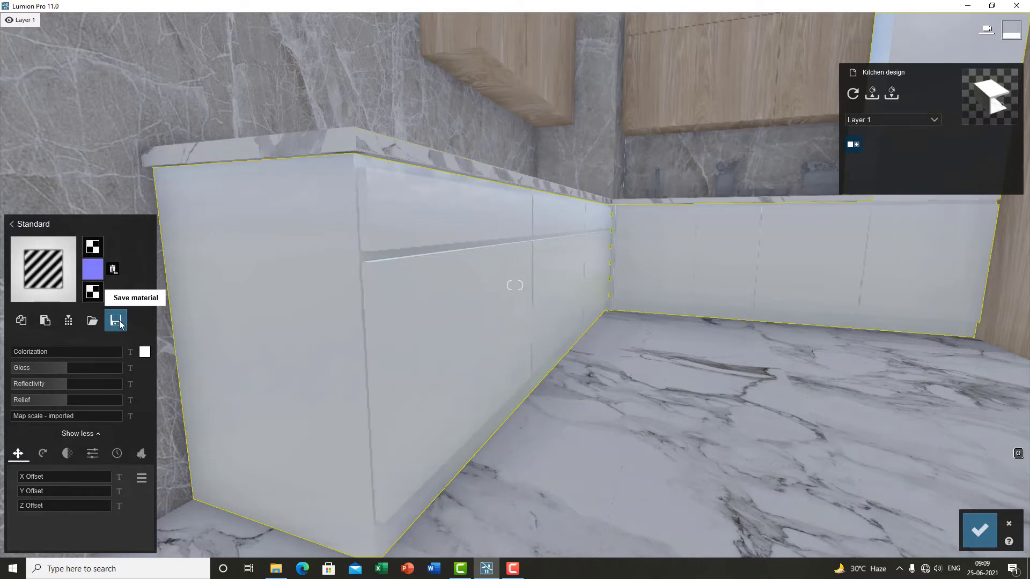
{"action": "left_click", "coordinate": [116, 321]}
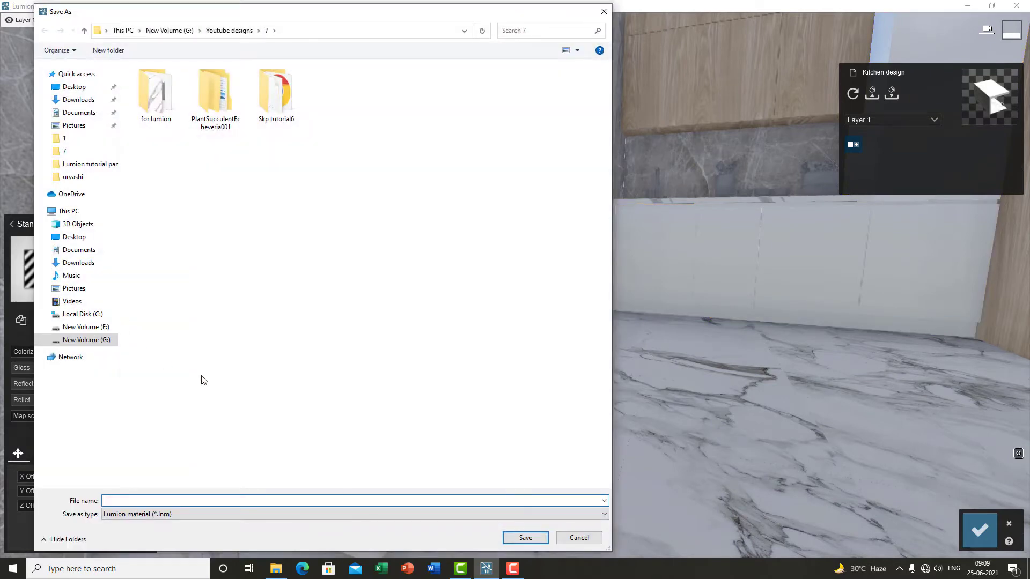
{"action": "left_click", "coordinate": [578, 539]}
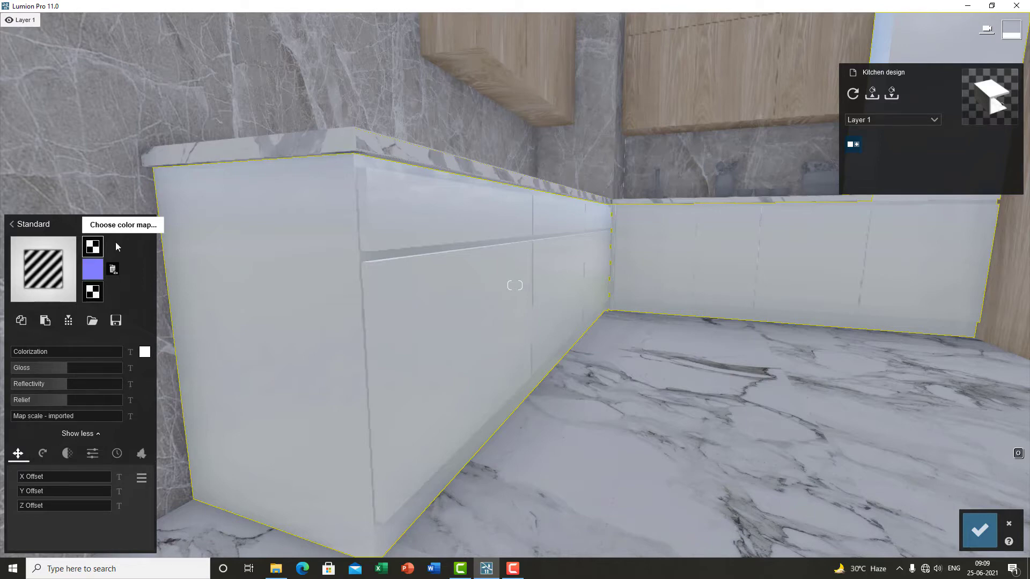
Step: Try to load the nn.jpg image as the cabinet laminate's normal map
{"action": "left_click", "coordinate": [97, 272]}
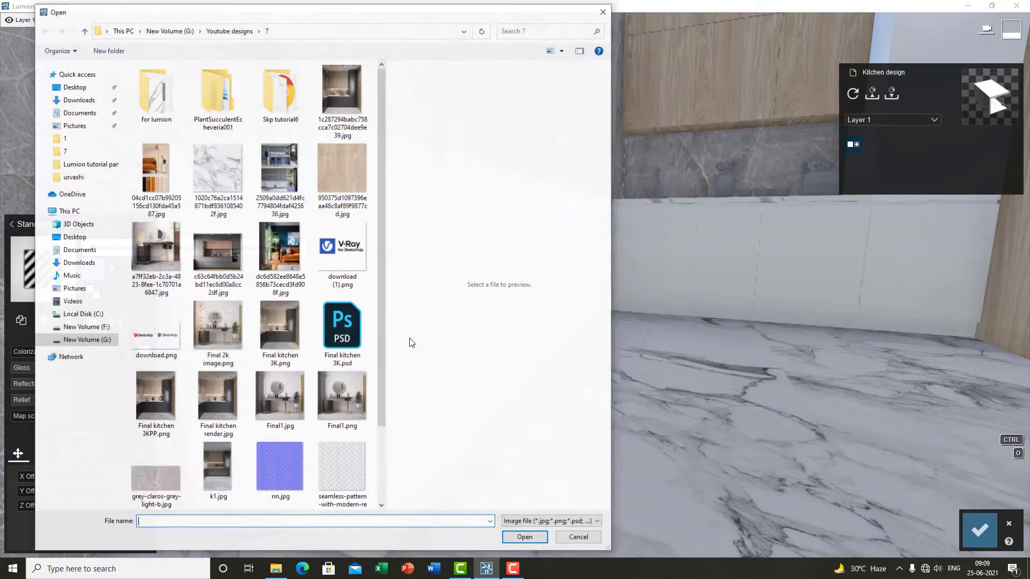
{"action": "double_click", "coordinate": [279, 467]}
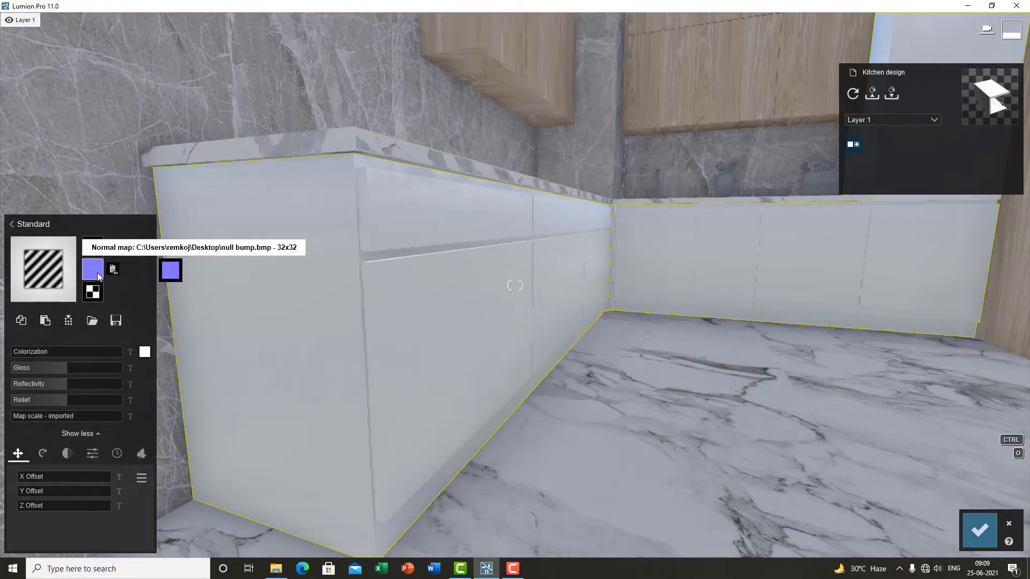
{"action": "left_click", "coordinate": [97, 275]}
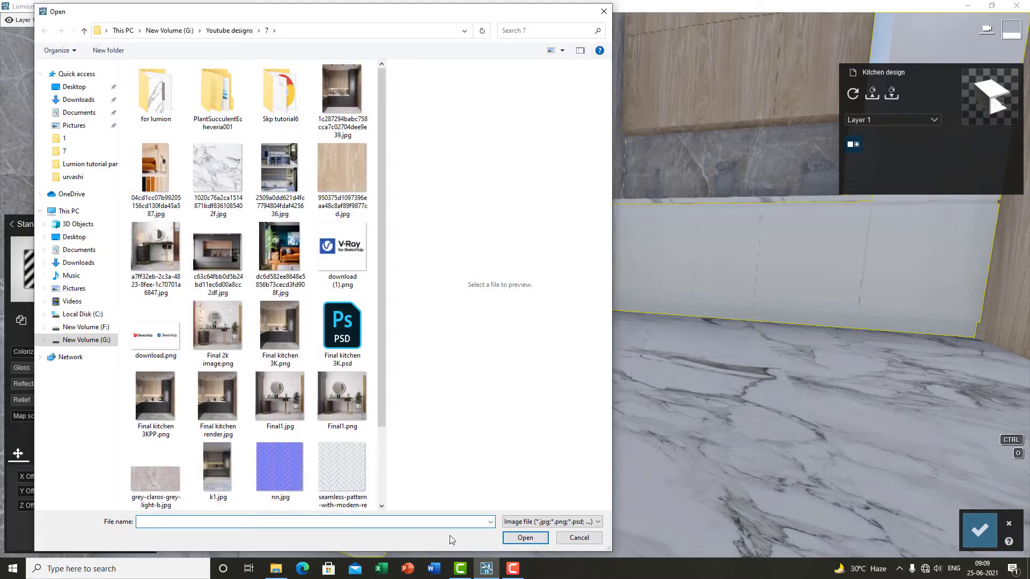
{"action": "left_click", "coordinate": [578, 538]}
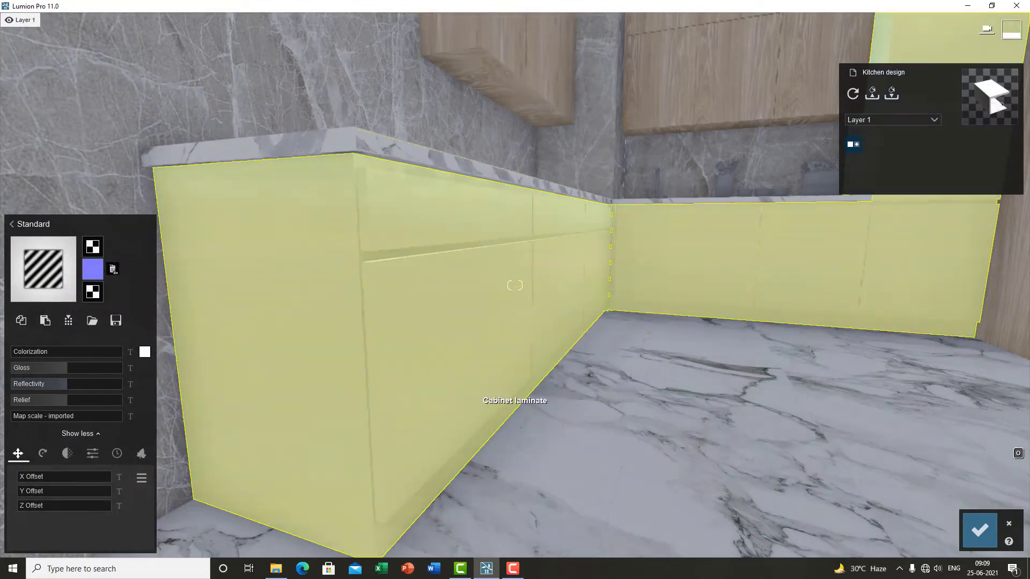
Step: Fly around the kitchen to inspect the cabinet laminate from several angles
{"action": "key", "text": "s"}
{"action": "right_click_drag", "start_coordinate": [474, 397], "coordinate": [483, 350]}
{"action": "key", "text": "w"}
{"action": "key", "text": "q"}
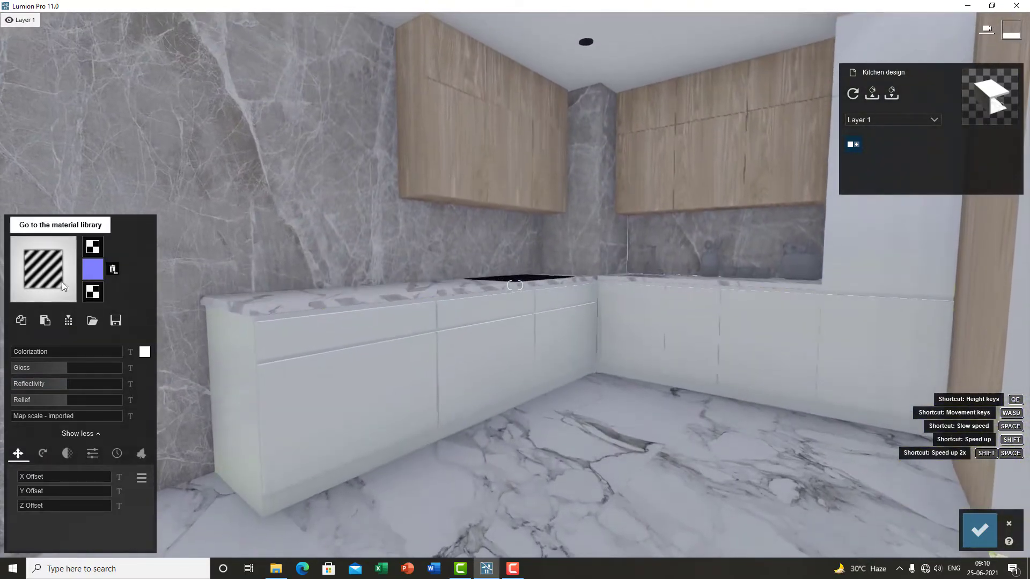
{"action": "key", "text": "a"}
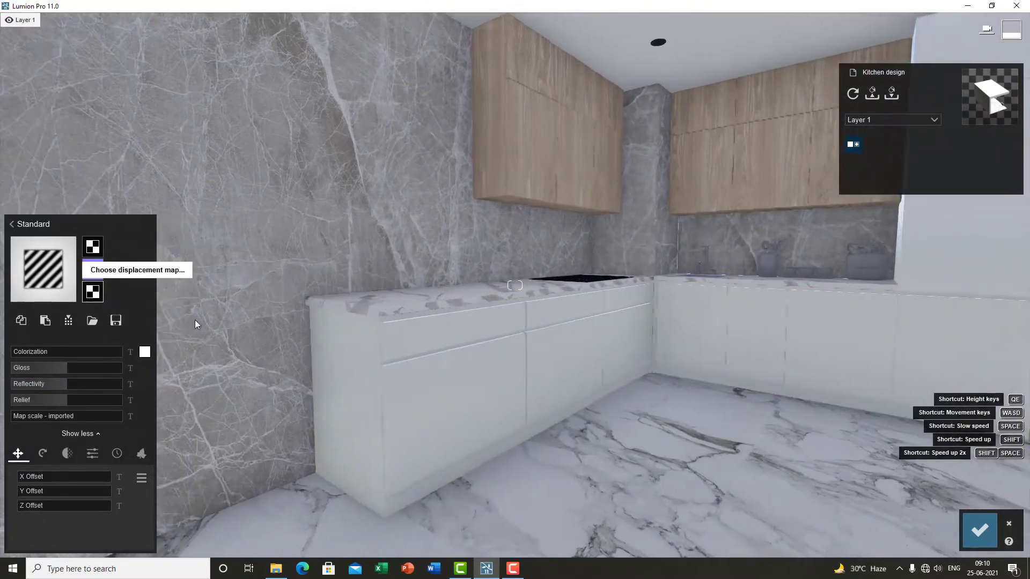
{"action": "right_click_drag", "start_coordinate": [262, 343], "coordinate": [427, 363]}
{"action": "key", "text": "w"}
{"action": "key", "text": "s"}
{"action": "key", "text": "w"}
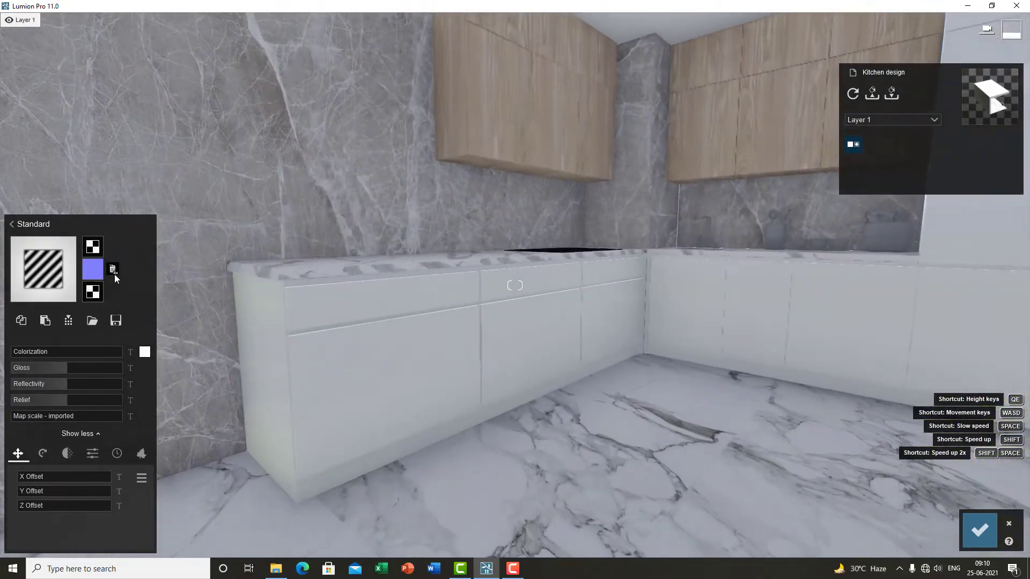
{"action": "key", "text": "s"}
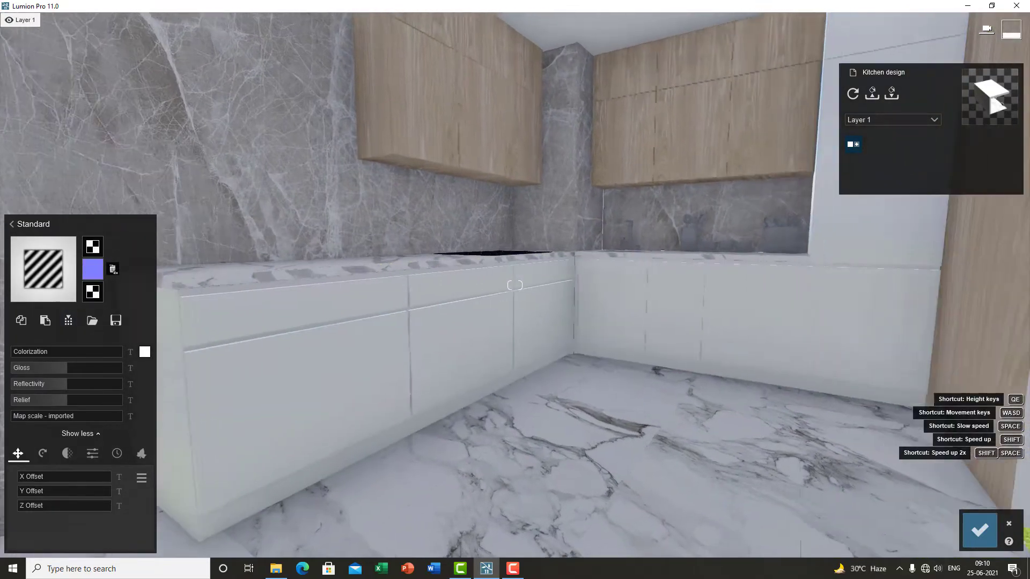
{"action": "right_click_drag", "start_coordinate": [397, 373], "coordinate": [415, 362]}
{"action": "key", "text": "w"}
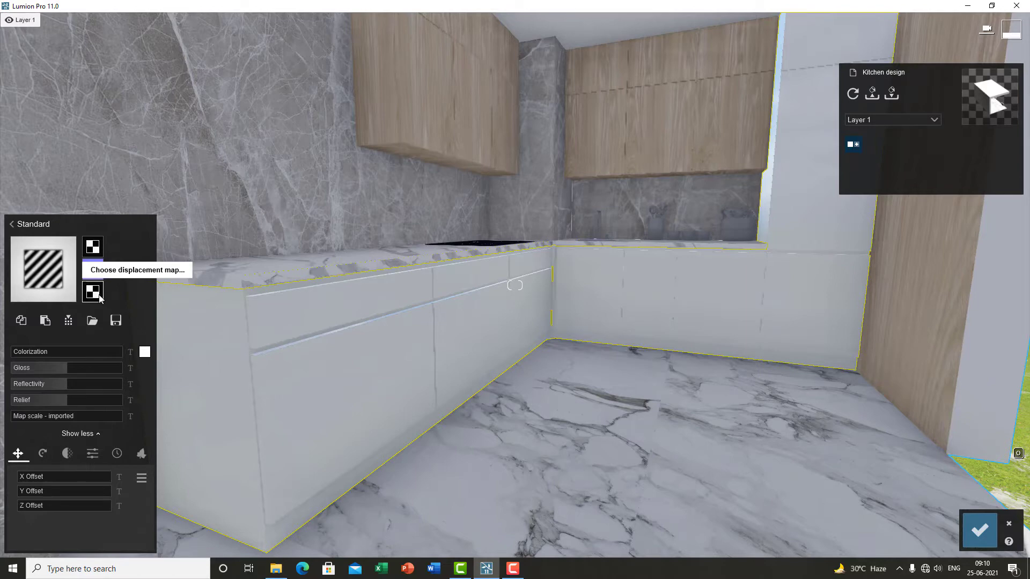
Step: Raise the cabinet laminate's Colorization strength to a little over half
{"action": "mouse_move", "coordinate": [93, 274]}
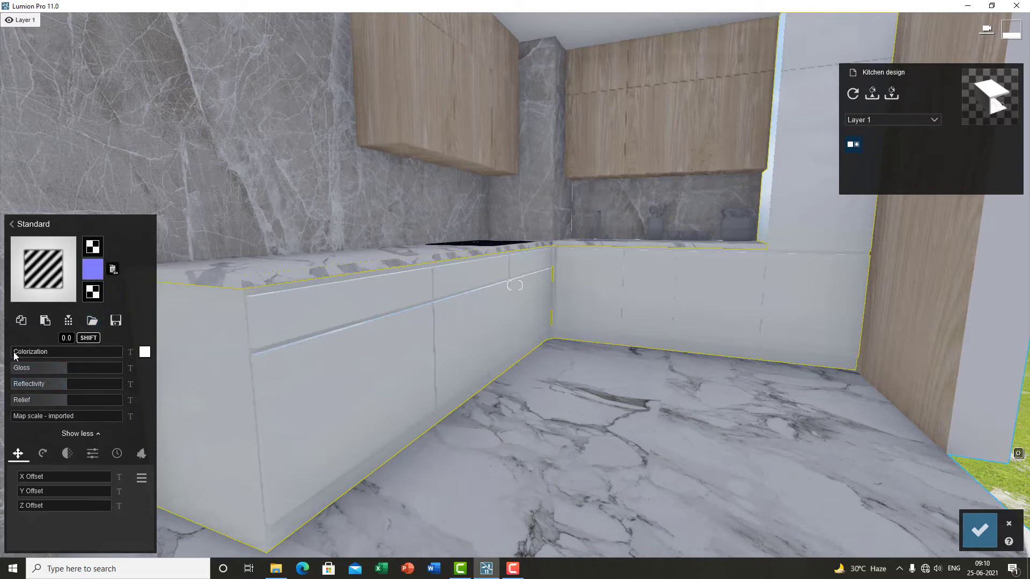
{"action": "left_click_drag", "start_coordinate": [15, 355], "coordinate": [60, 359]}
{"action": "left_click", "coordinate": [47, 352]}
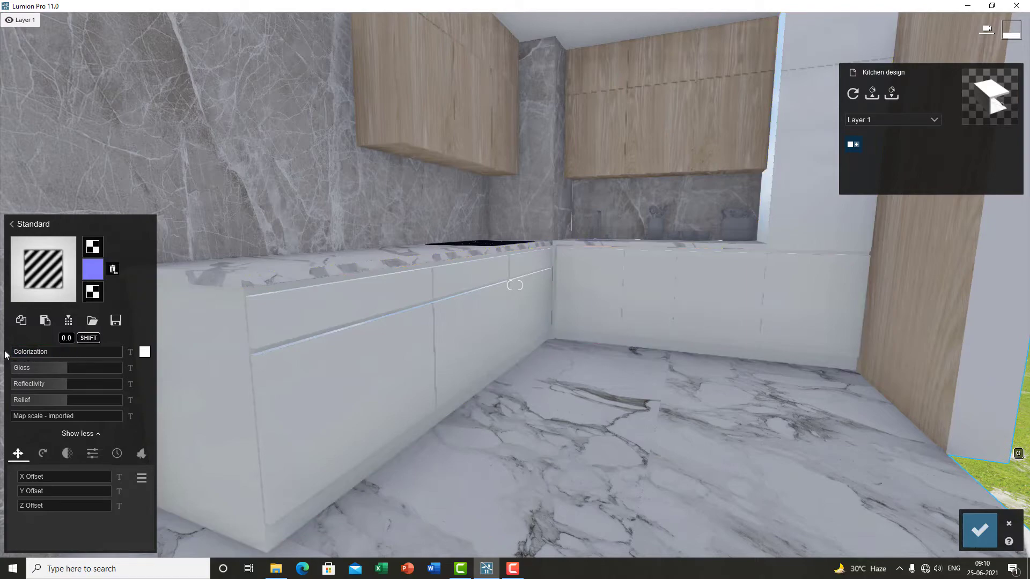
{"action": "key", "text": "w"}
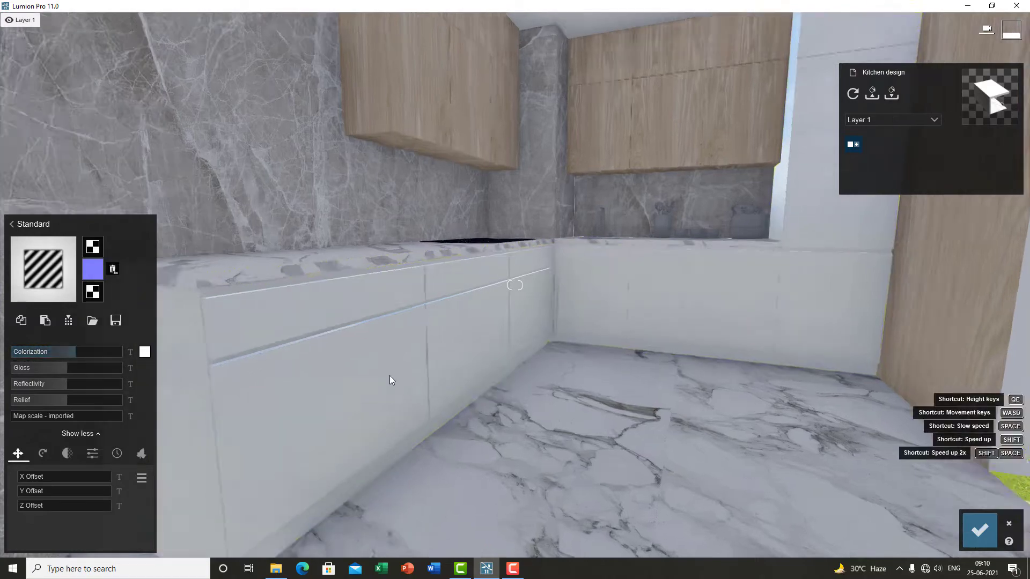
{"action": "key", "text": "s"}
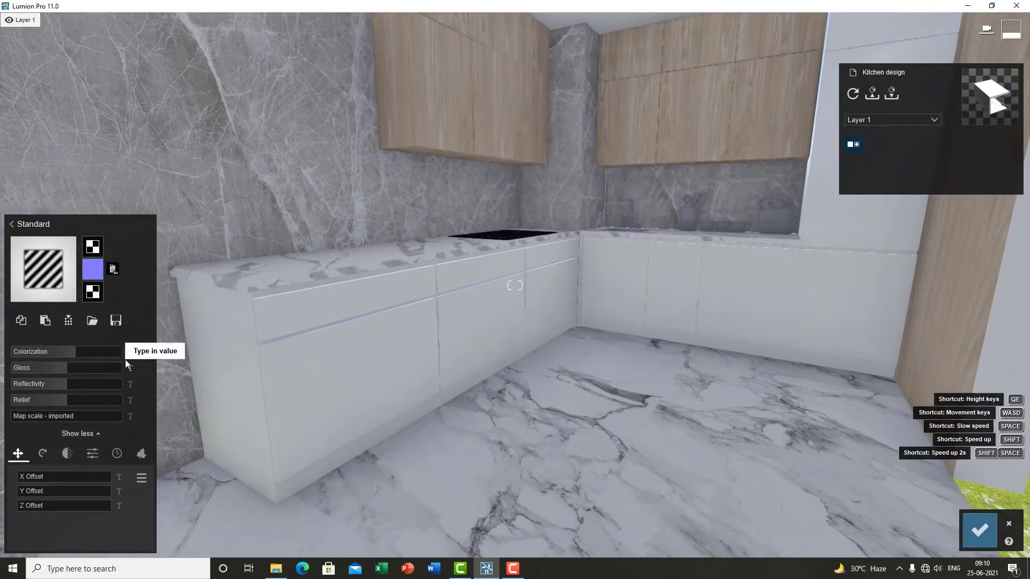
Step: Open the colorization colour picker and set the laminate's tint to near black
{"action": "left_click", "coordinate": [145, 352]}
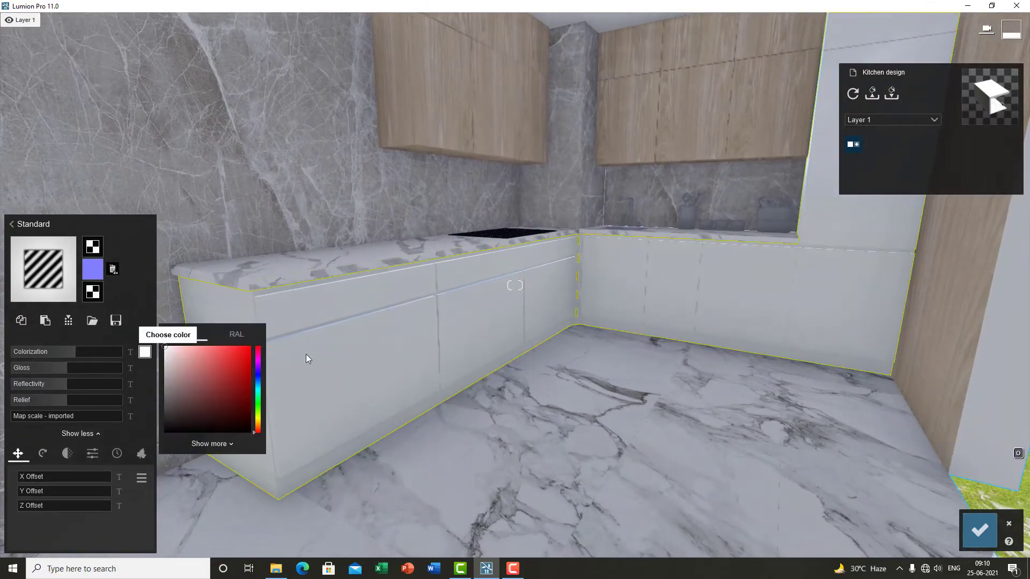
{"action": "key", "text": "w"}
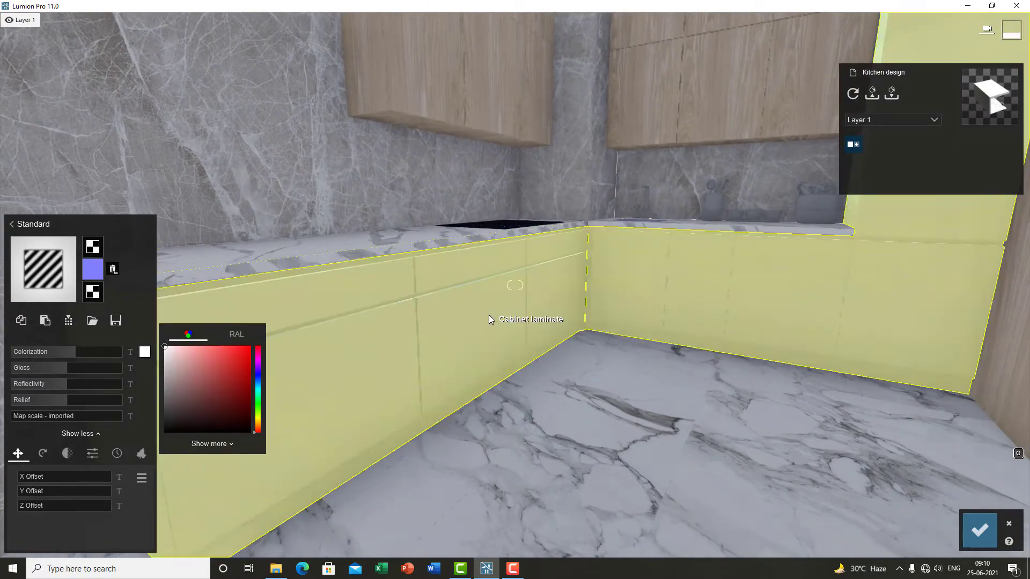
{"action": "key", "text": "w"}
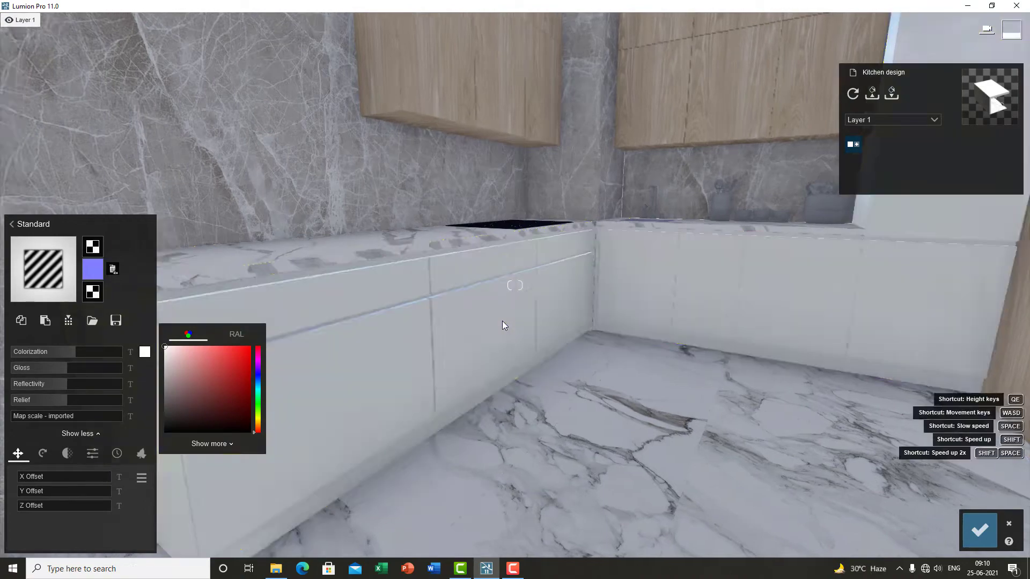
{"action": "key", "text": "w"}
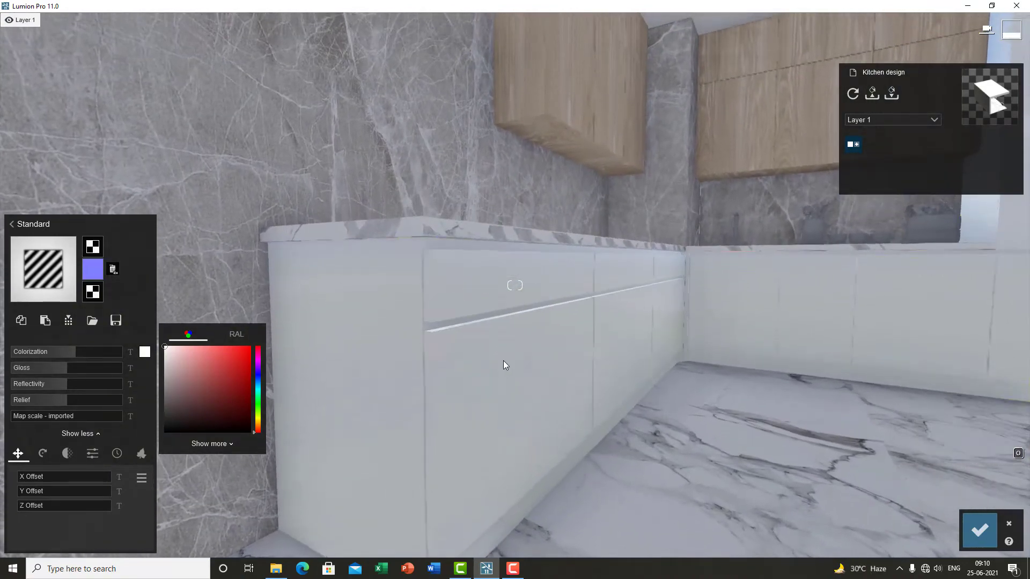
{"action": "mouse_move", "coordinate": [179, 398]}
{"action": "left_mouse_down"}
{"action": "mouse_move", "coordinate": [157, 424]}
{"action": "mouse_move", "coordinate": [150, 414]}
{"action": "left_mouse_up"}
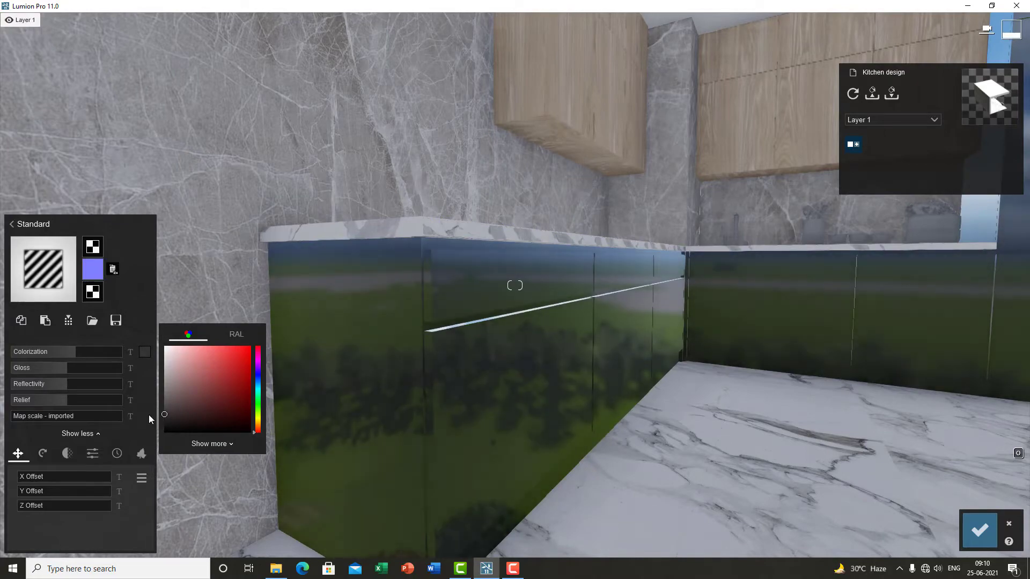
{"action": "right_click_drag", "start_coordinate": [544, 372], "coordinate": [601, 376]}
{"action": "key", "text": "s"}
{"action": "right_click_drag", "start_coordinate": [524, 421], "coordinate": [500, 437]}
{"action": "key", "text": "s"}
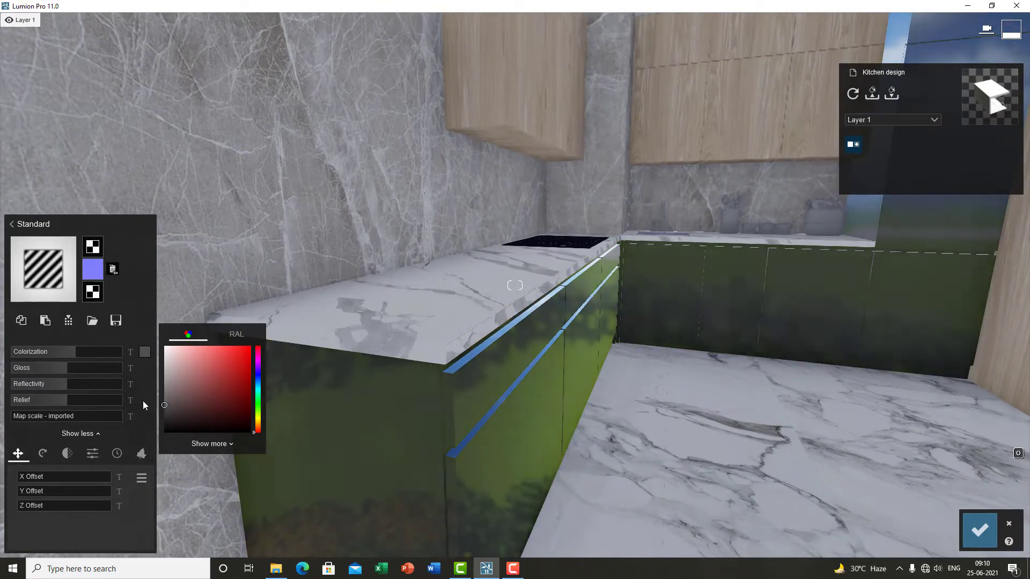
{"action": "left_click", "coordinate": [166, 433]}
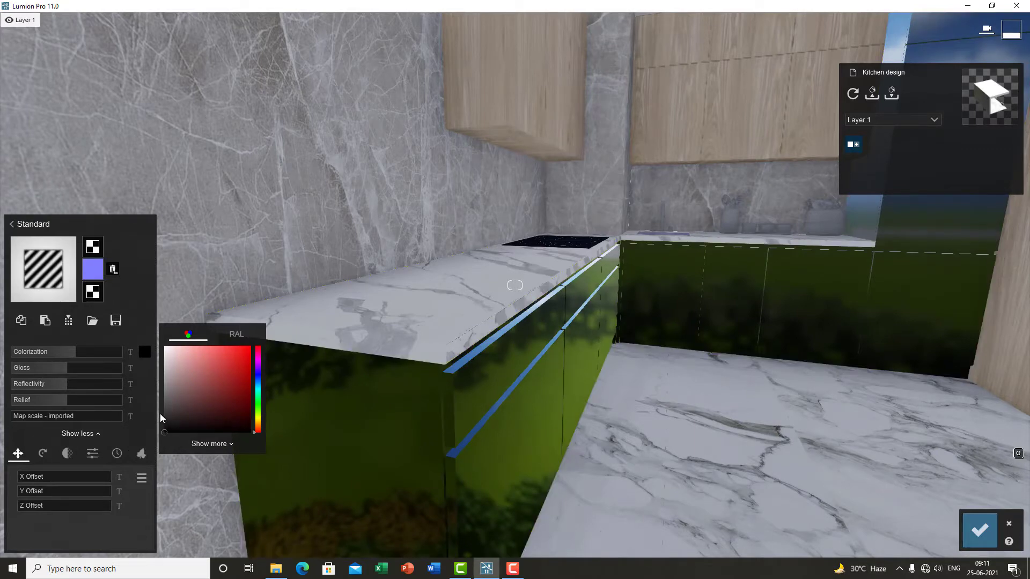
{"action": "left_click", "coordinate": [166, 423]}
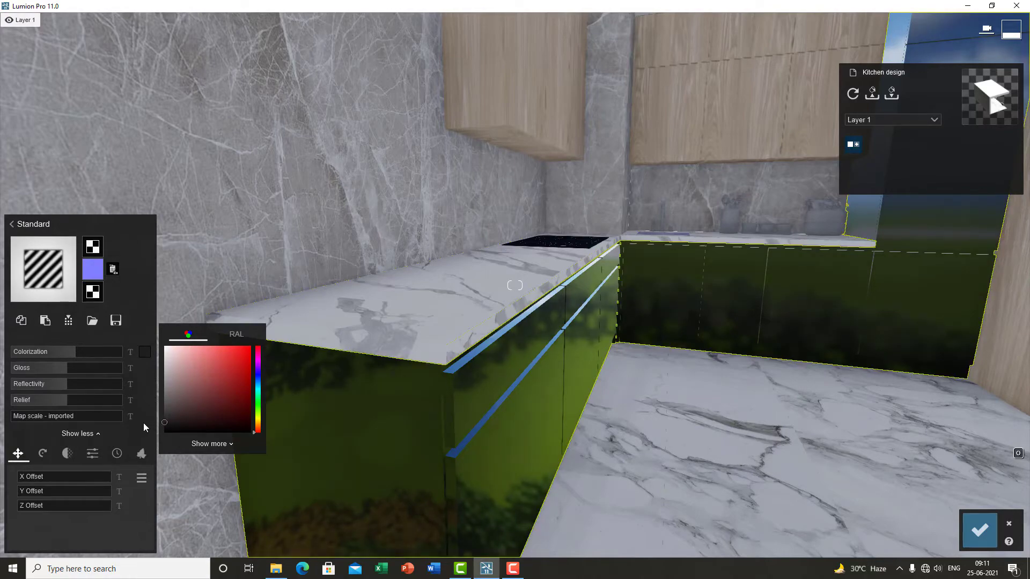
Step: Adjust the colorization colour in the picker to a dark grey
{"action": "key", "text": "d"}
{"action": "right_click_drag", "start_coordinate": [513, 371], "coordinate": [513, 374]}
{"action": "key", "text": "s"}
{"action": "key", "text": "w"}
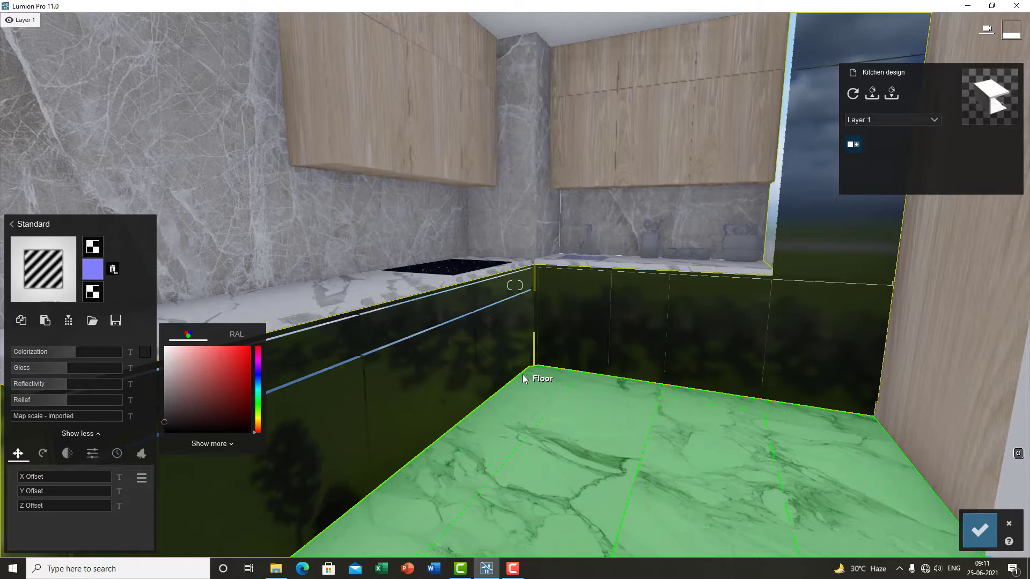
{"action": "key", "text": "s"}
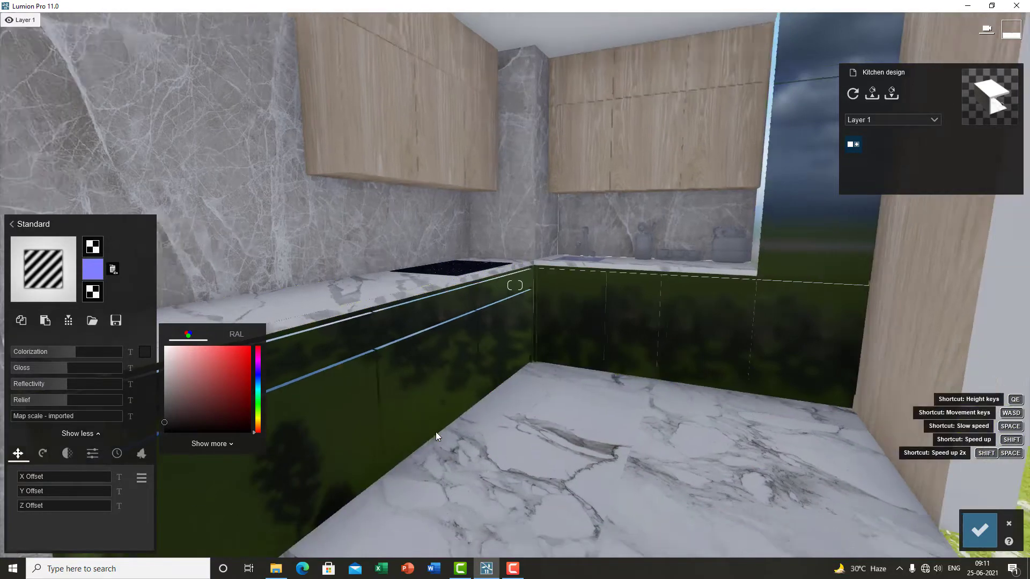
{"action": "right_click_drag", "start_coordinate": [436, 436], "coordinate": [445, 433]}
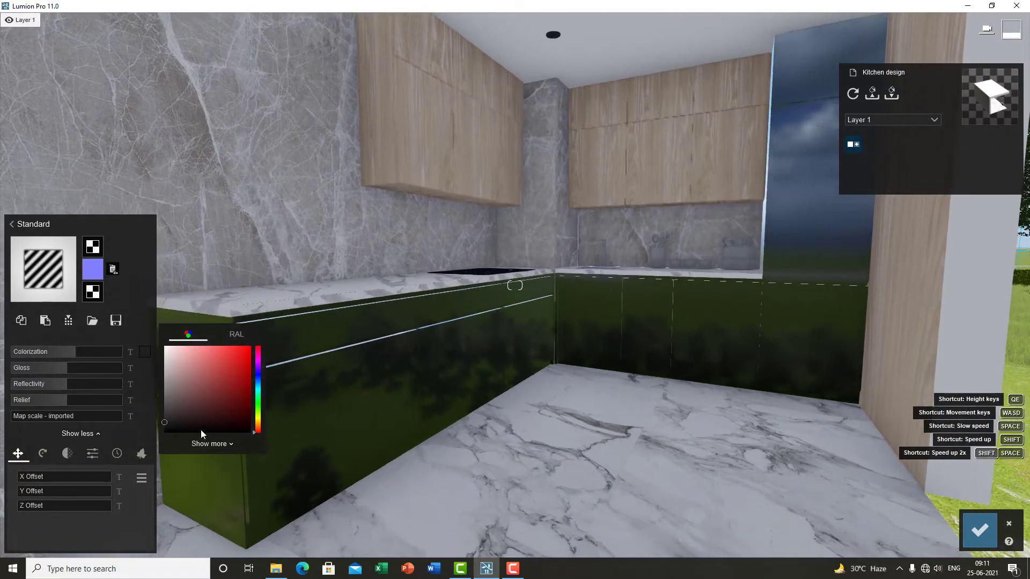
{"action": "left_click", "coordinate": [169, 421]}
{"action": "left_click_drag", "start_coordinate": [151, 426], "coordinate": [136, 478]}
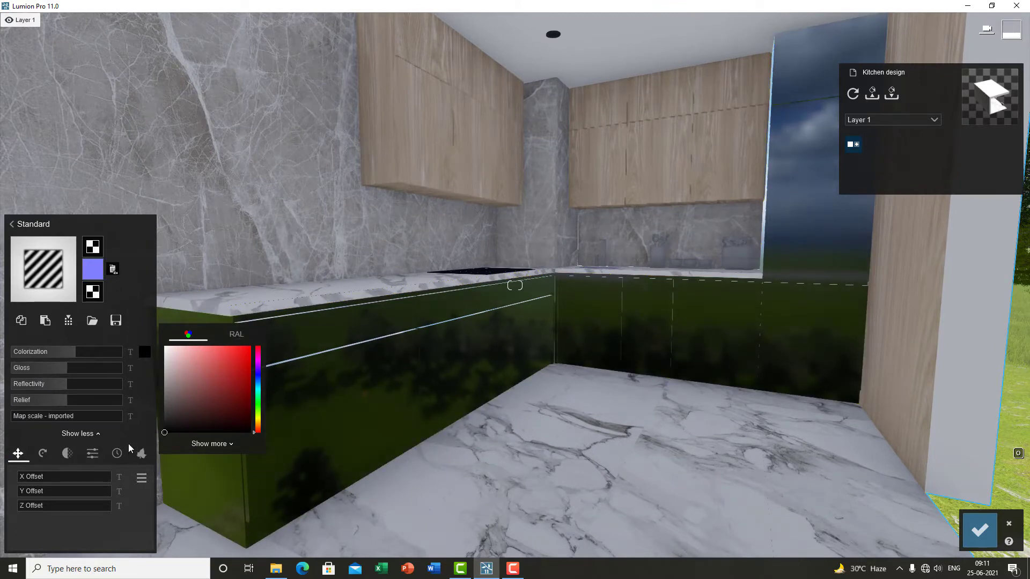
{"action": "left_click_drag", "start_coordinate": [158, 430], "coordinate": [163, 424]}
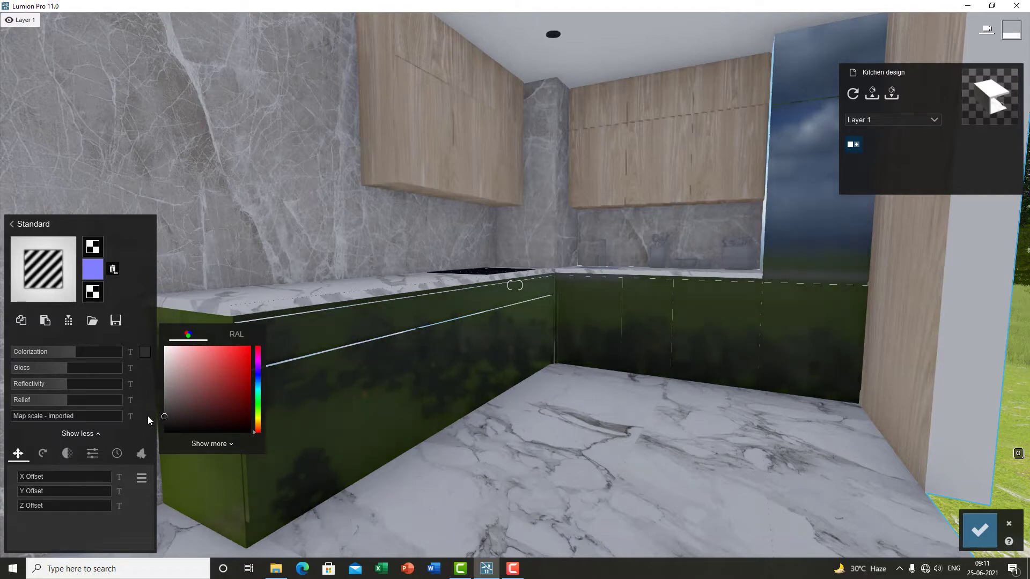
{"action": "left_click_drag", "start_coordinate": [147, 417], "coordinate": [147, 413]}
Step: Lower the cabinet laminate's Gloss to 0.7
{"action": "scroll", "coordinate": [605, 361], "scroll_direction": "down", "scroll_amount": 4}
{"action": "right_click_drag", "start_coordinate": [604, 361], "coordinate": [579, 311]}
{"action": "scroll", "coordinate": [590, 365], "scroll_direction": "up", "scroll_amount": 3}
{"action": "right_click_drag", "start_coordinate": [591, 365], "coordinate": [582, 354]}
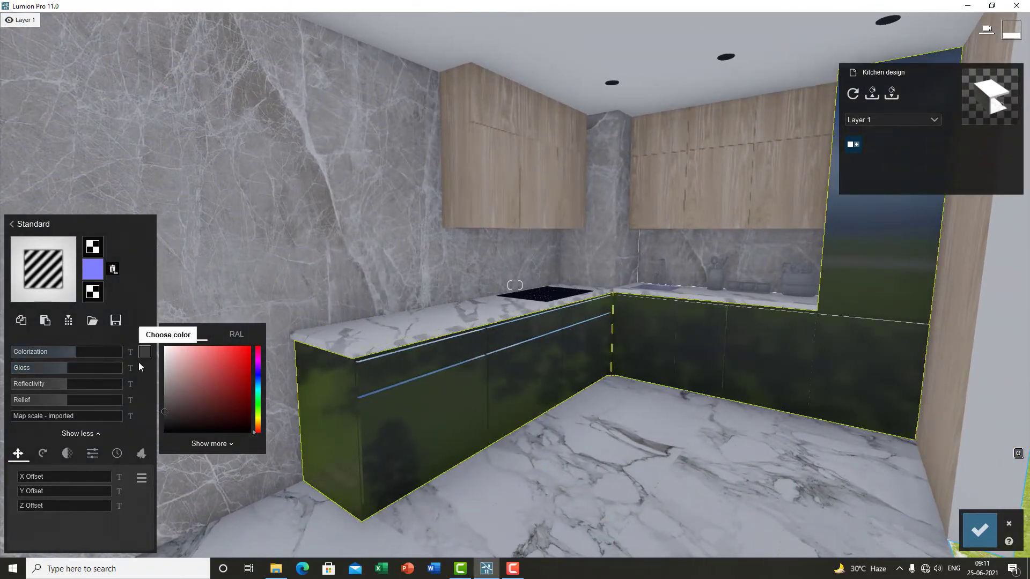
{"action": "scroll", "coordinate": [483, 430], "scroll_direction": "up", "scroll_amount": 2}
{"action": "right_click_drag", "start_coordinate": [483, 431], "coordinate": [536, 411]}
{"action": "scroll", "coordinate": [537, 430], "scroll_direction": "down", "scroll_amount": 2}
{"action": "scroll", "coordinate": [518, 418], "scroll_direction": "up", "scroll_amount": 2}
{"action": "scroll", "coordinate": [516, 405], "scroll_direction": "up", "scroll_amount": 2}
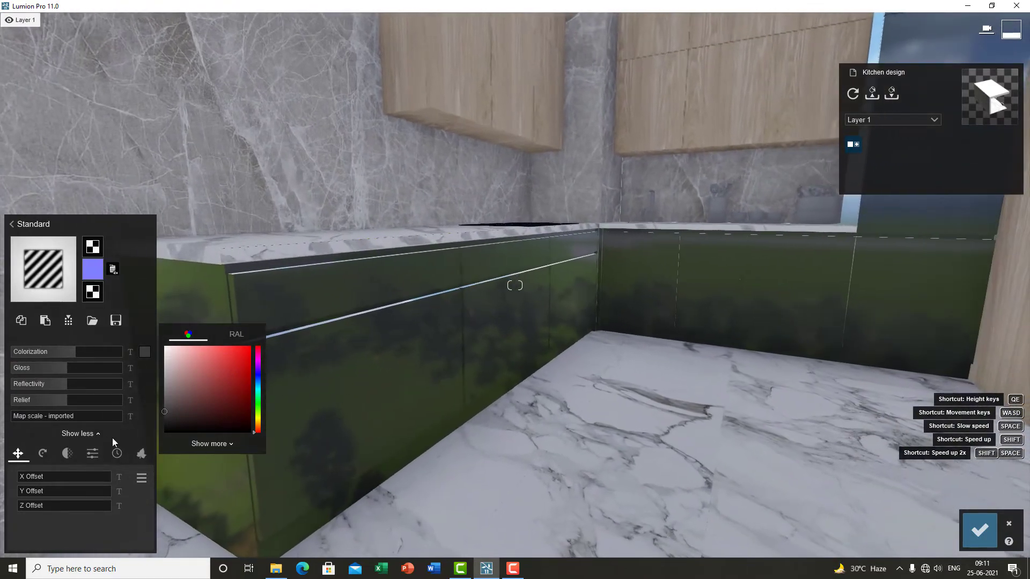
{"action": "left_click_drag", "start_coordinate": [66, 369], "coordinate": [53, 368]}
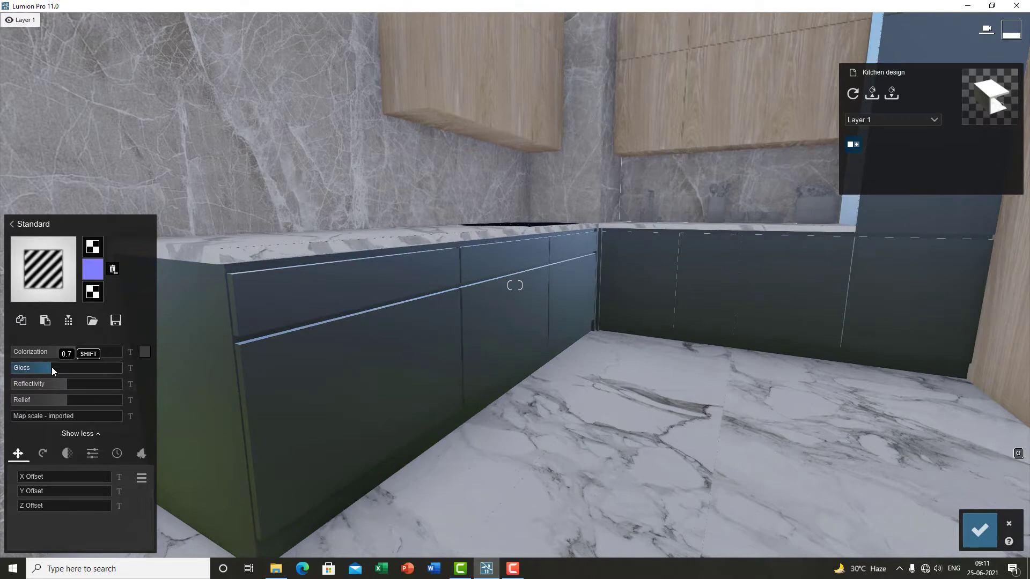
Step: Experiment with the cabinet laminate's Gloss, raising it to 1.2 and then lowering it again
{"action": "scroll", "coordinate": [387, 410], "scroll_direction": "down", "scroll_amount": 3}
{"action": "right_click_drag", "start_coordinate": [392, 444], "coordinate": [378, 409]}
{"action": "mouse_move", "coordinate": [52, 367]}
{"action": "left_mouse_down"}
{"action": "mouse_move", "coordinate": [83, 371]}
{"action": "mouse_move", "coordinate": [57, 369]}
{"action": "left_mouse_up"}
{"action": "right_click_drag", "start_coordinate": [381, 379], "coordinate": [392, 378]}
{"action": "scroll", "coordinate": [391, 378], "scroll_direction": "up", "scroll_amount": 2}
{"action": "scroll", "coordinate": [397, 378], "scroll_direction": "down", "scroll_amount": 1}
{"action": "scroll", "coordinate": [397, 377], "scroll_direction": "down", "scroll_amount": 3}
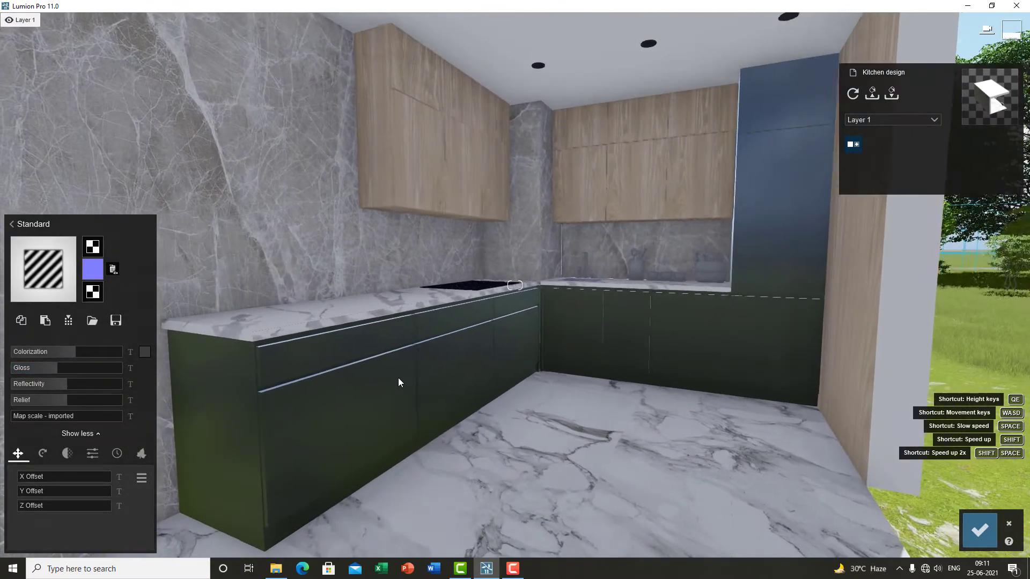
{"action": "mouse_move", "coordinate": [58, 366]}
{"action": "left_click_drag", "start_coordinate": [62, 367], "coordinate": [69, 369]}
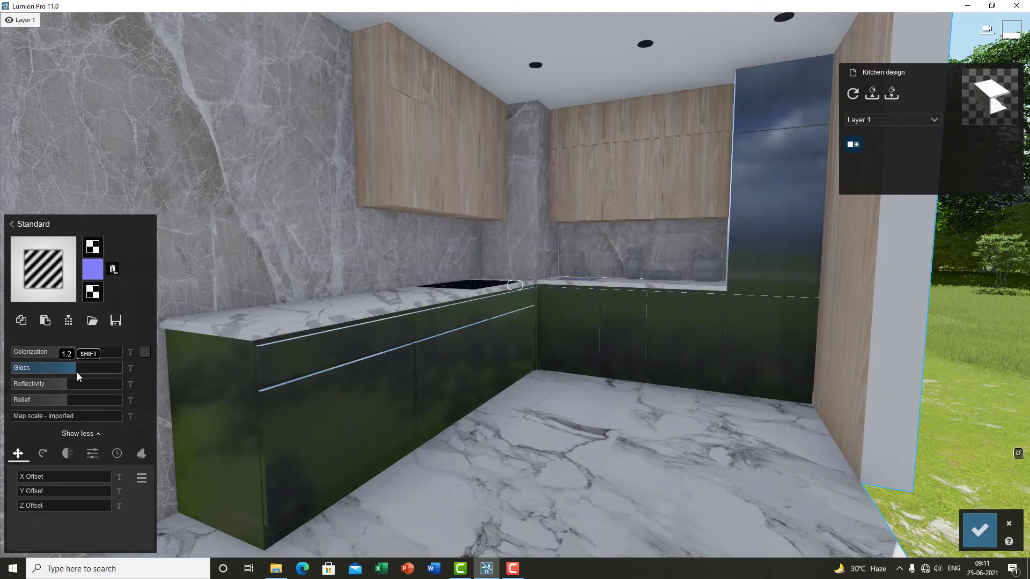
{"action": "left_click_drag", "start_coordinate": [67, 374], "coordinate": [51, 364]}
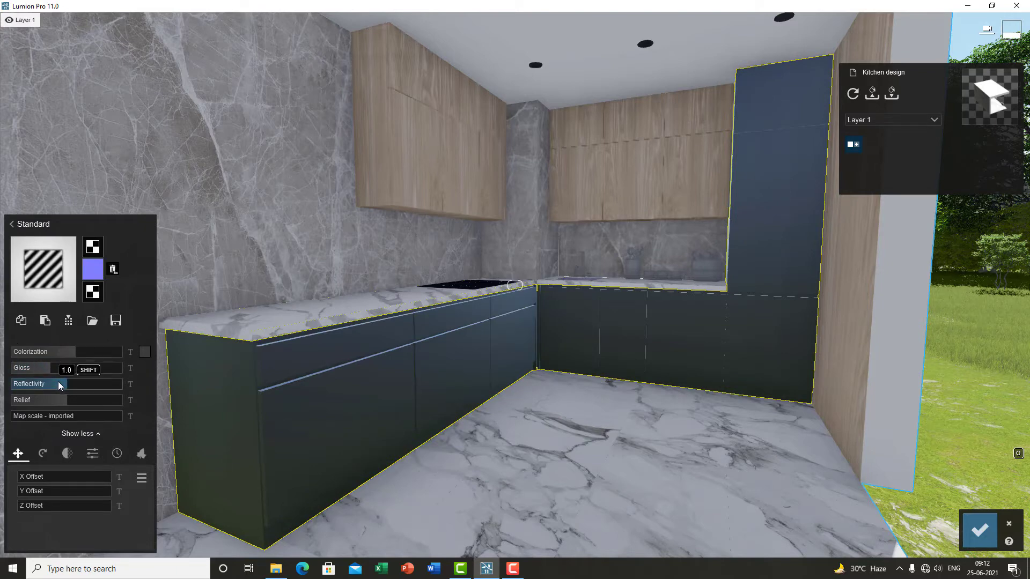
Step: Lower the cabinet laminate's Reflectivity and fine-tune its Gloss slightly
{"action": "left_click_drag", "start_coordinate": [64, 384], "coordinate": [54, 386]}
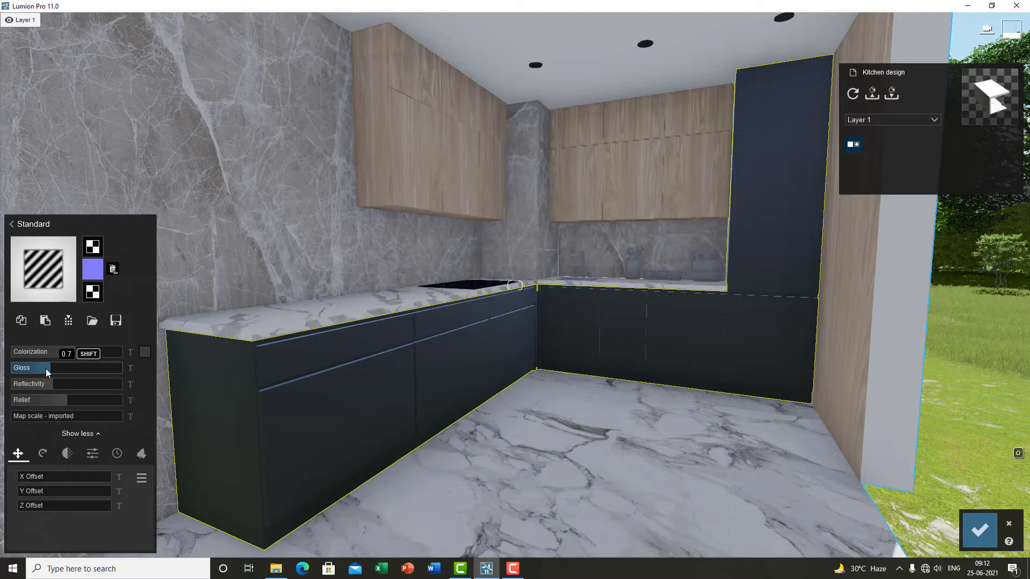
{"action": "left_click_drag", "start_coordinate": [47, 368], "coordinate": [45, 370]}
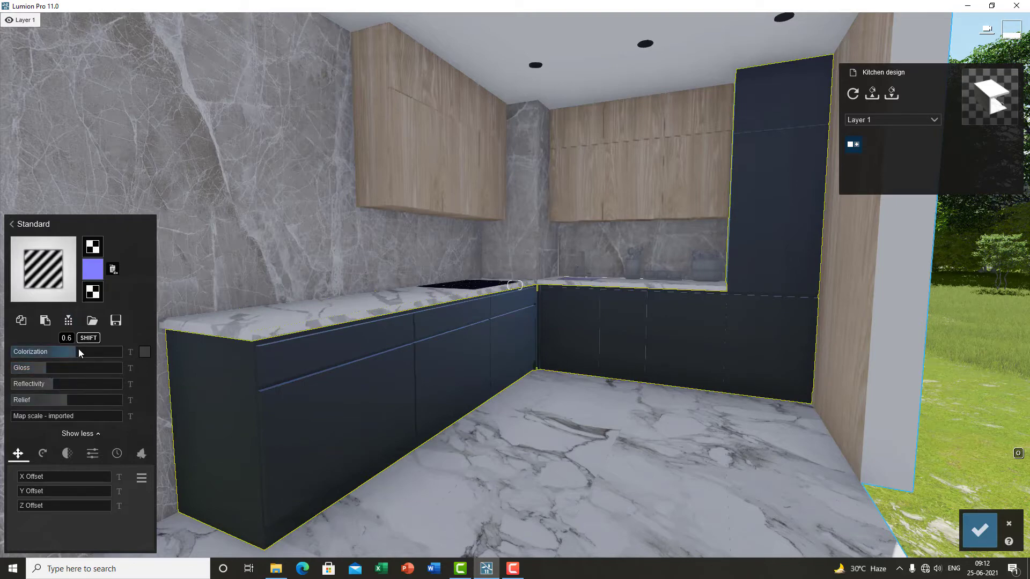
Step: Set the laminate's Colorization to maximum and pick a black tint in the colour picker
{"action": "left_click_drag", "start_coordinate": [78, 349], "coordinate": [153, 350]}
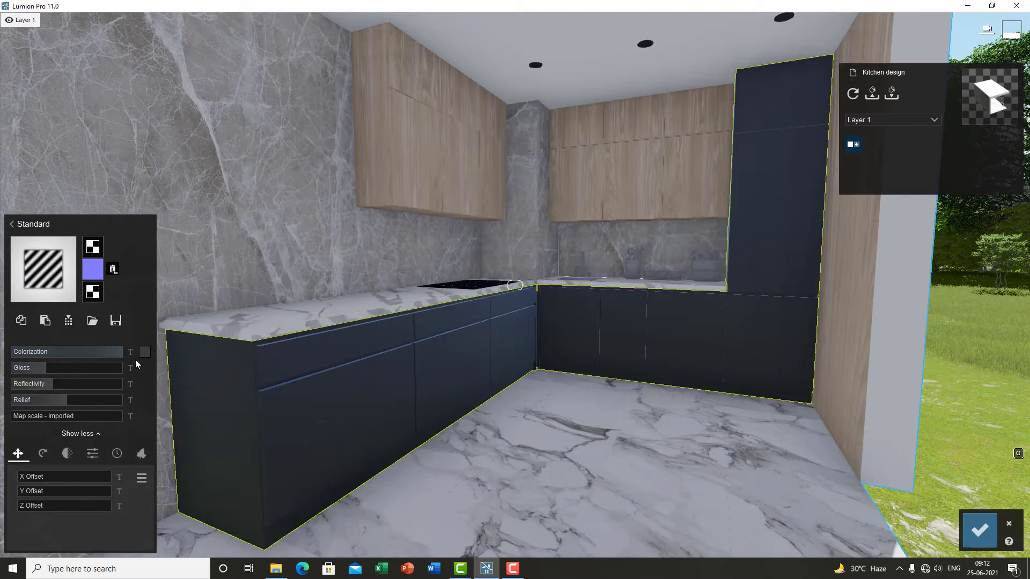
{"action": "left_click", "coordinate": [144, 351]}
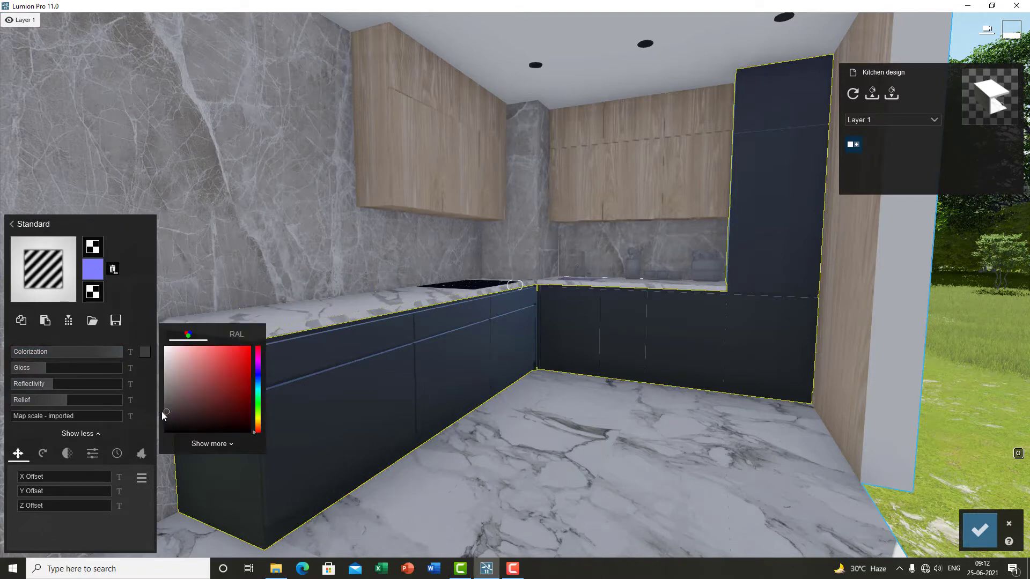
{"action": "left_click_drag", "start_coordinate": [164, 416], "coordinate": [152, 408]}
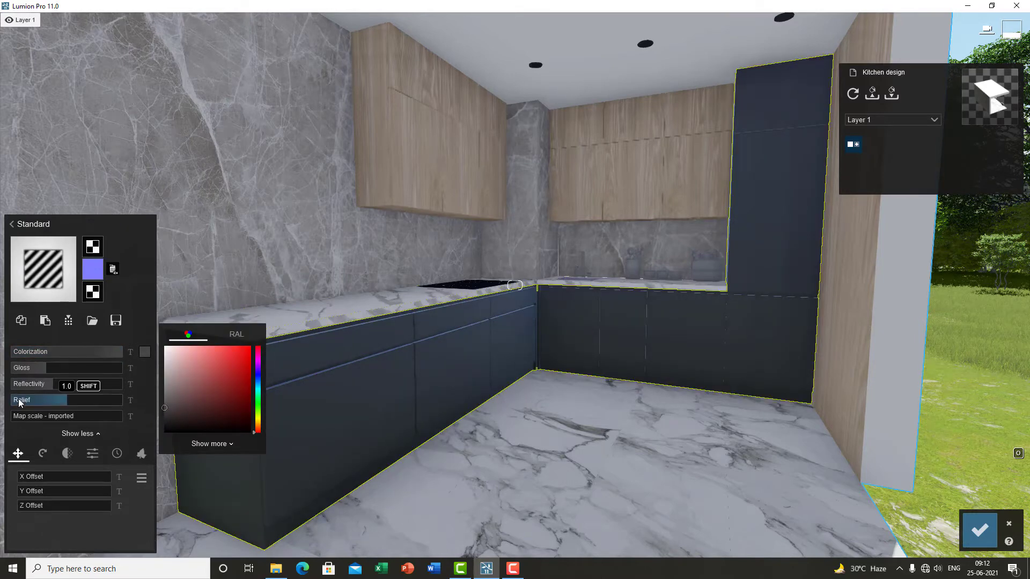
{"action": "left_click", "coordinate": [33, 434]}
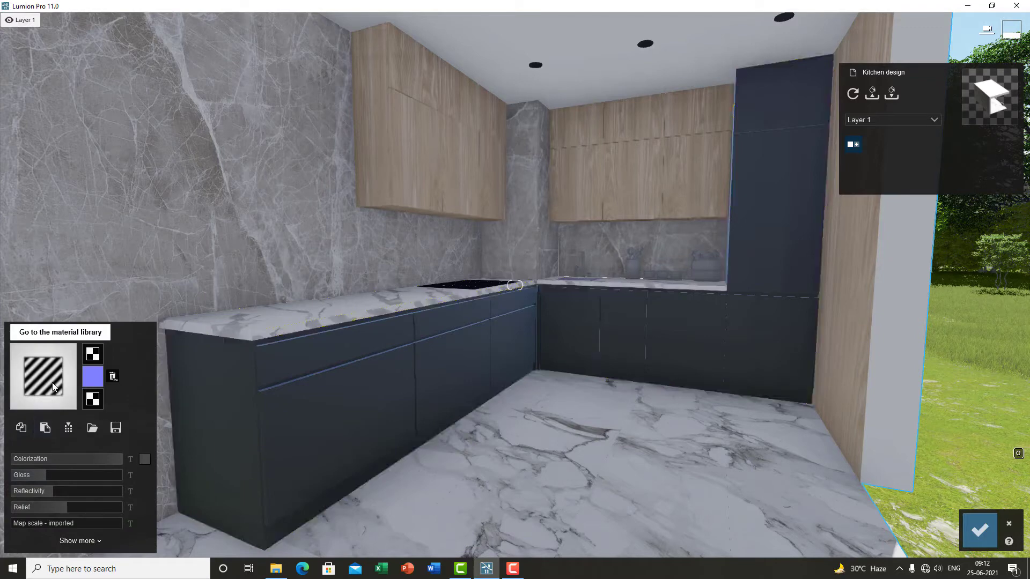
{"action": "left_click", "coordinate": [53, 382]}
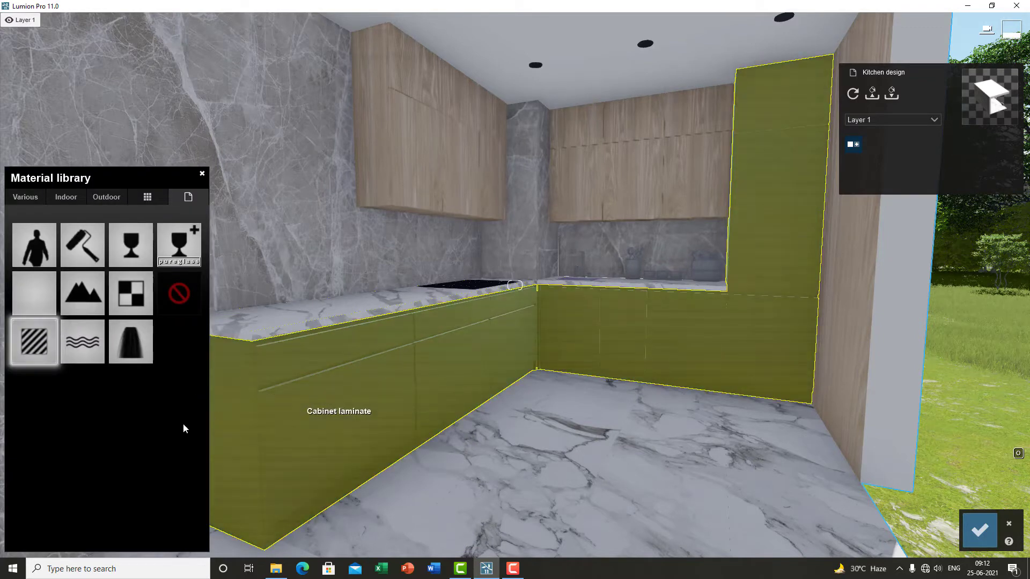
{"action": "left_click", "coordinate": [279, 429]}
{"action": "left_click", "coordinate": [70, 543]}
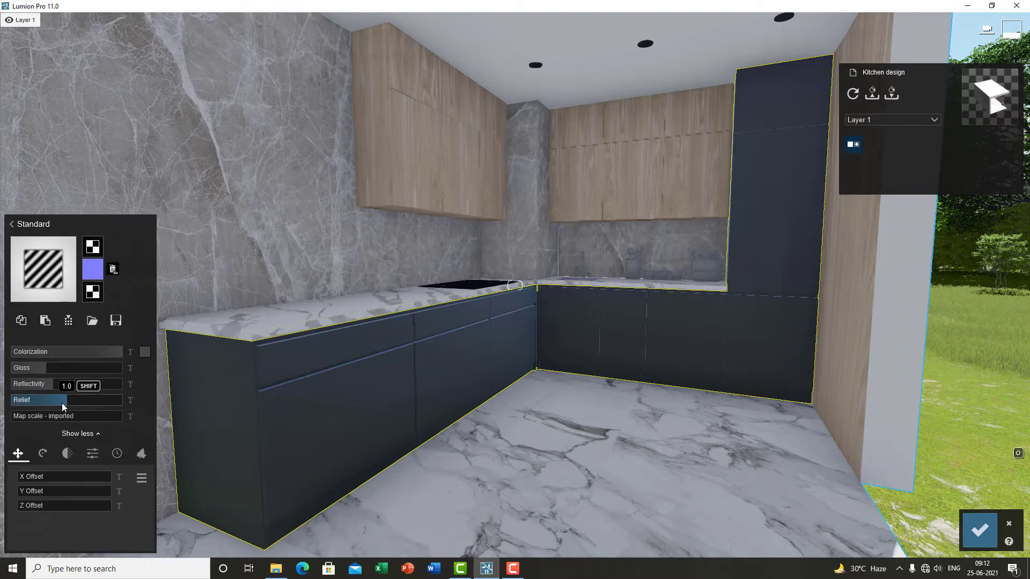
Step: Reduce the cabinet laminate's Relief to 0
{"action": "mouse_move", "coordinate": [96, 271]}
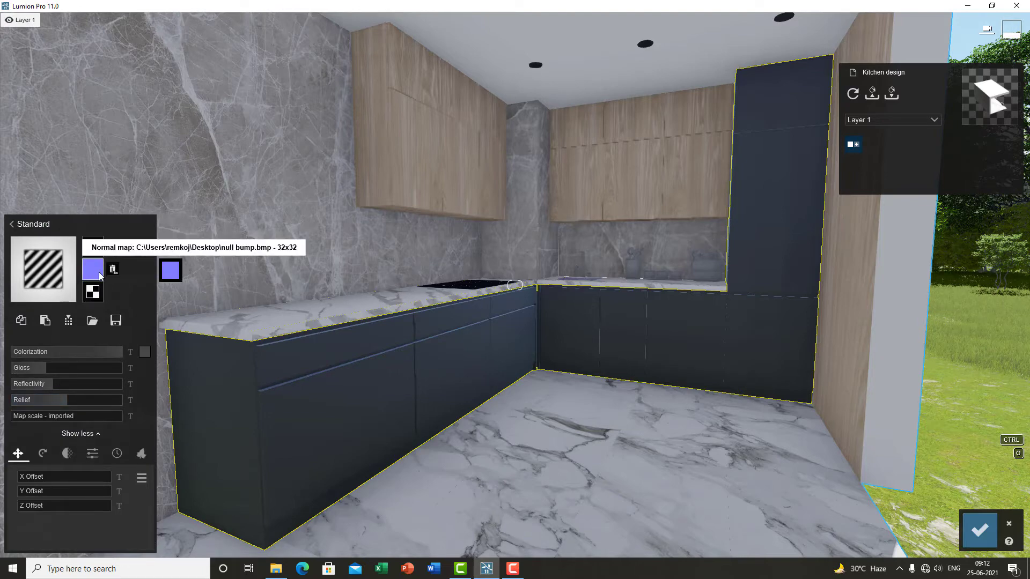
{"action": "left_click_drag", "start_coordinate": [65, 401], "coordinate": [36, 405]}
{"action": "left_click_drag", "start_coordinate": [105, 400], "coordinate": [2, 409]}
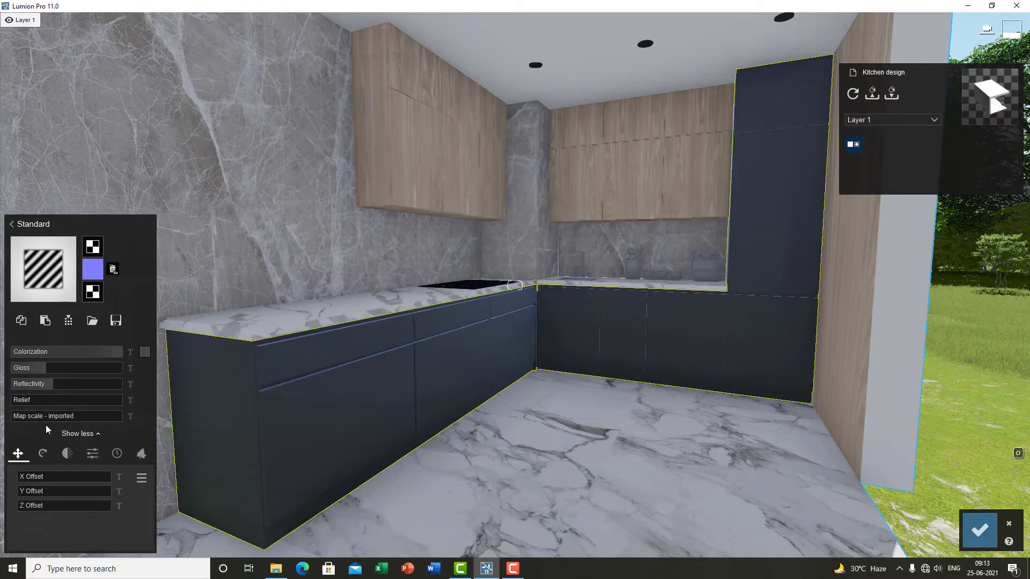
Step: Select the countertop surface and assign it the Standard material from the material library
{"action": "key", "text": "s"}
{"action": "right_click_drag", "start_coordinate": [409, 444], "coordinate": [468, 375]}
{"action": "key", "text": "w"}
{"action": "key", "text": "s"}
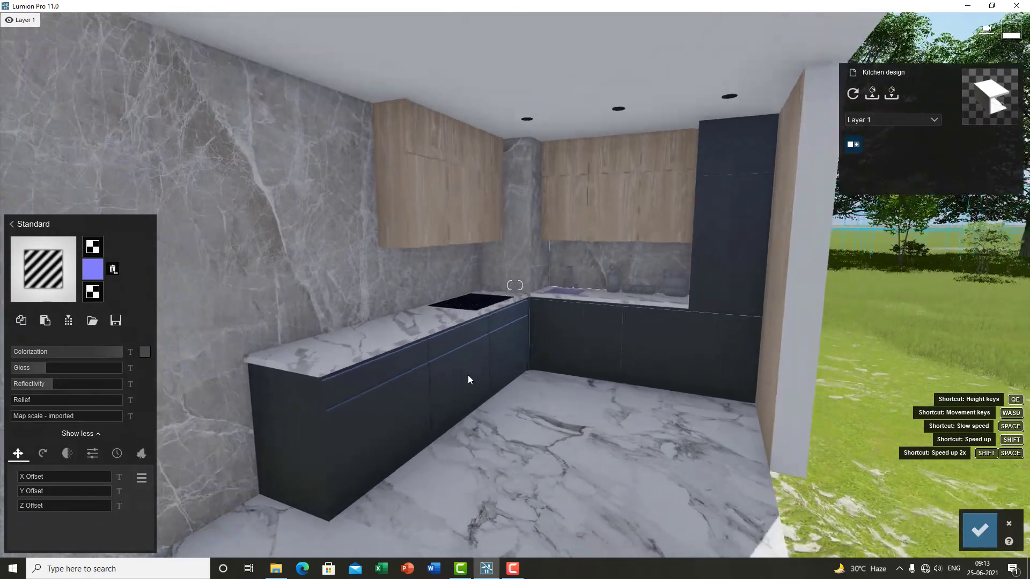
{"action": "key", "text": "w"}
{"action": "left_click_drag", "start_coordinate": [81, 418], "coordinate": [2, 428]}
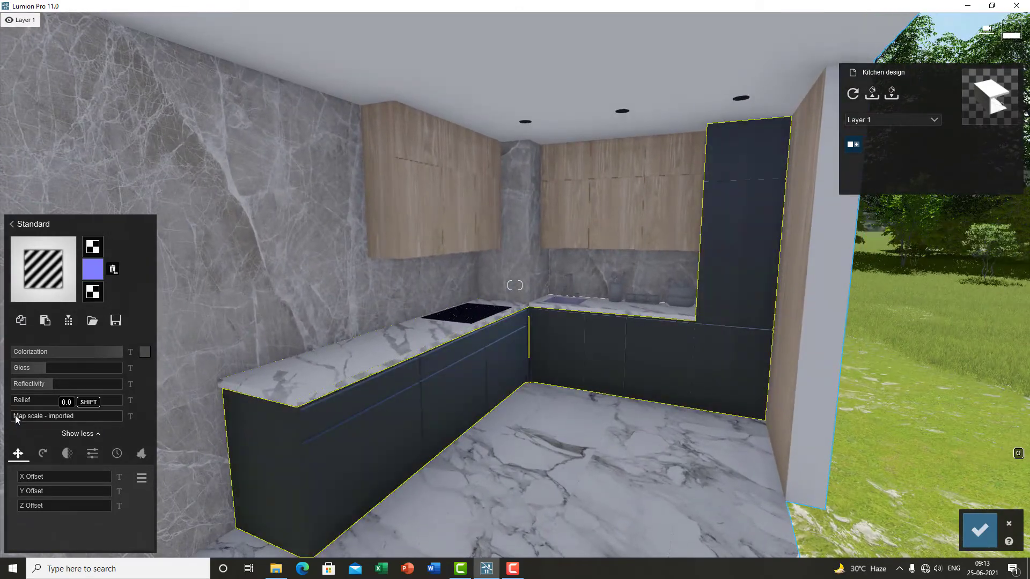
{"action": "key", "text": "w"}
{"action": "right_click_drag", "start_coordinate": [442, 416], "coordinate": [333, 434]}
{"action": "key", "text": "q"}
{"action": "left_click", "coordinate": [379, 380]}
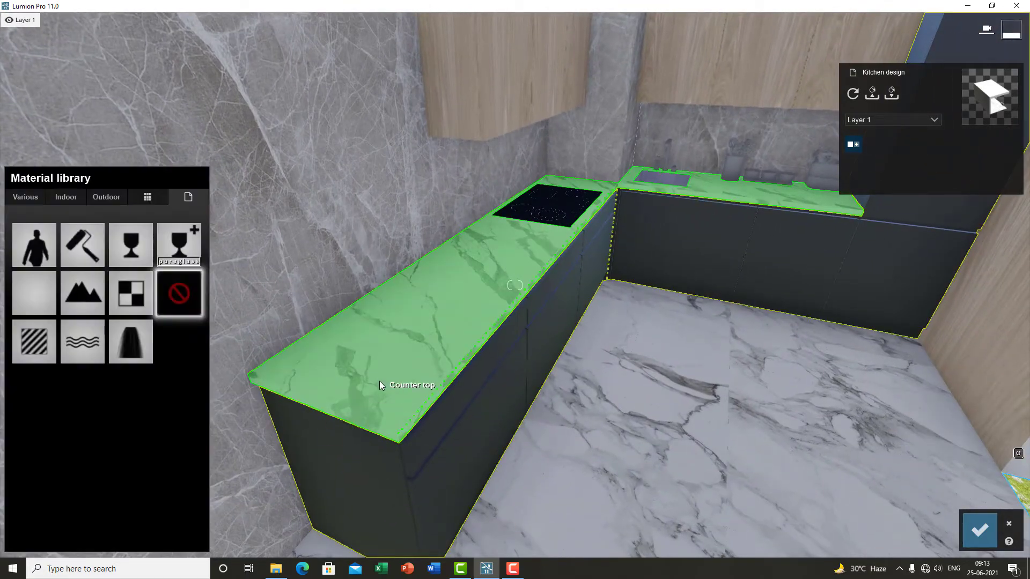
{"action": "left_click", "coordinate": [378, 381]}
{"action": "key", "text": "w"}
{"action": "left_click", "coordinate": [31, 342]}
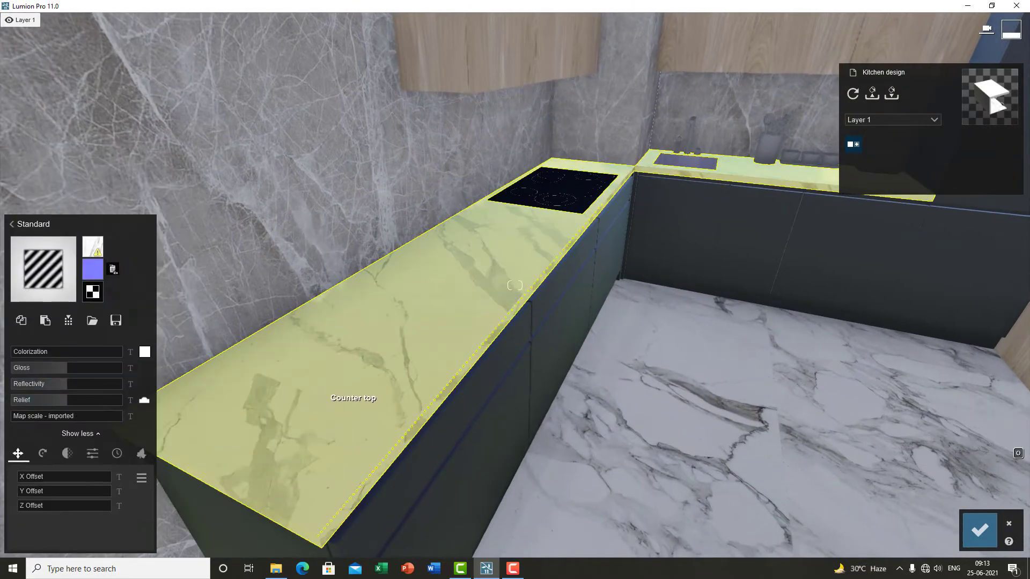
Step: Set the countertop's Relief to 0
{"action": "right_click_drag", "start_coordinate": [320, 446], "coordinate": [321, 444]}
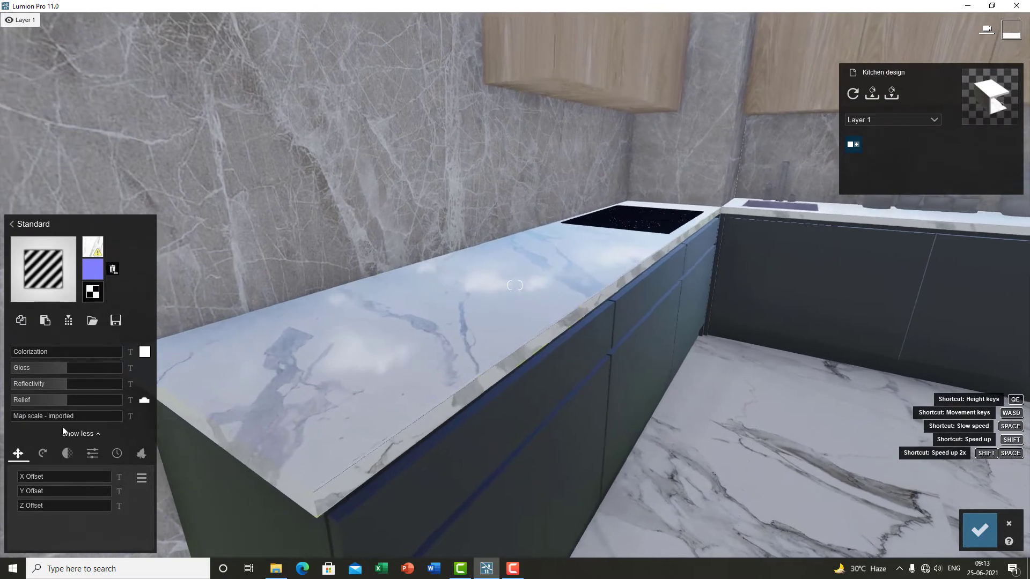
{"action": "mouse_move", "coordinate": [13, 417]}
{"action": "left_mouse_down"}
{"action": "mouse_move", "coordinate": [39, 417]}
{"action": "mouse_move", "coordinate": [6, 428]}
{"action": "left_mouse_up"}
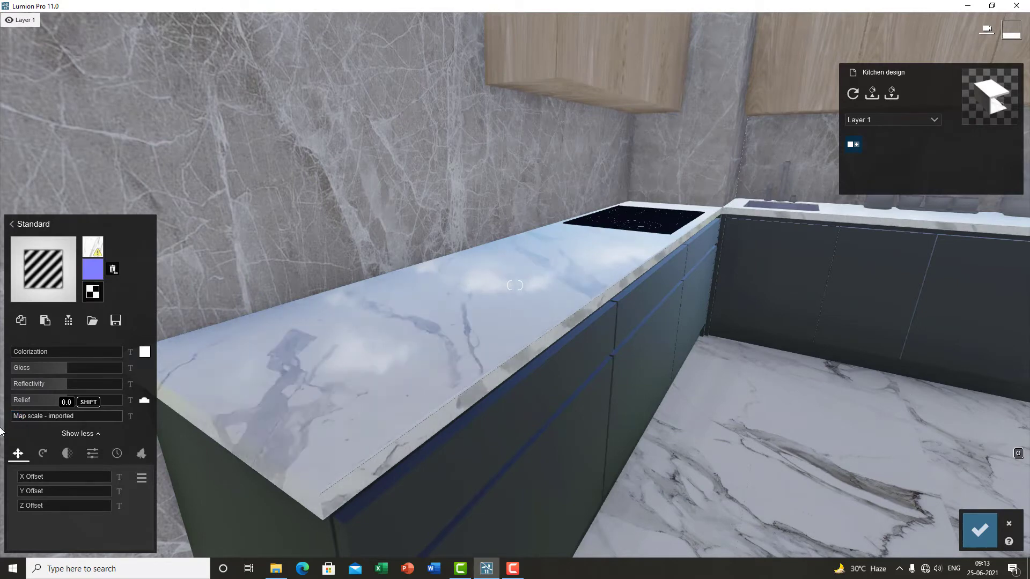
Step: Walk around the kitchen to inspect the countertop and cabinet materials
{"action": "right_click_drag", "start_coordinate": [339, 361], "coordinate": [541, 365]}
{"action": "key", "text": "e"}
{"action": "key", "text": "a"}
{"action": "key", "text": "q"}
{"action": "key", "text": "d"}
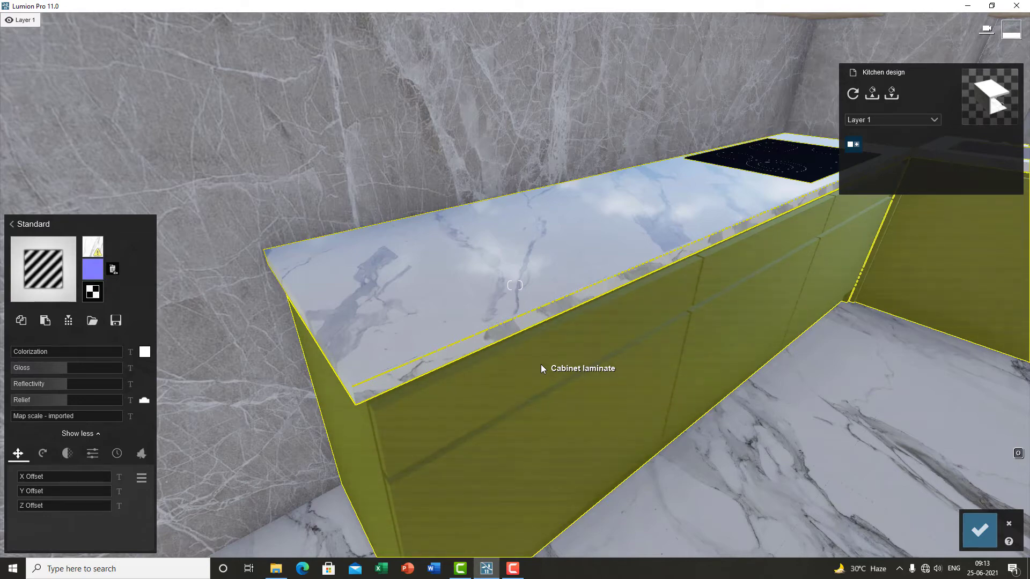
{"action": "key", "text": "s"}
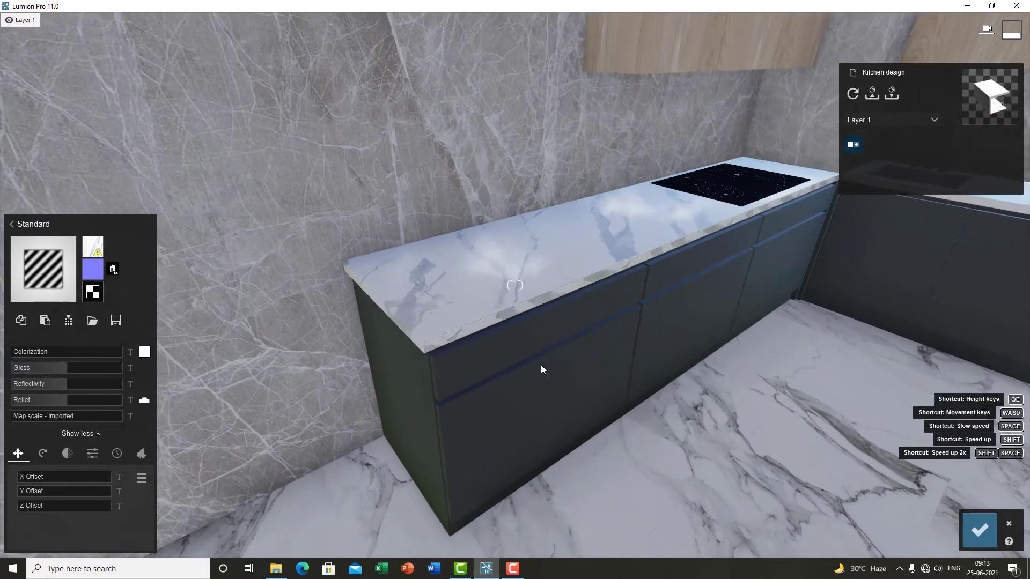
{"action": "right_click_drag", "start_coordinate": [540, 365], "coordinate": [603, 364]}
{"action": "key", "text": "s"}
{"action": "key", "text": "w"}
{"action": "key", "text": "s"}
{"action": "key", "text": "s"}
{"action": "key", "text": "a"}
{"action": "key", "text": "d"}
{"action": "key", "text": "d"}
{"action": "key", "text": "w"}
{"action": "key", "text": "a"}
{"action": "key", "text": "s"}
{"action": "left_click", "coordinate": [348, 450]}
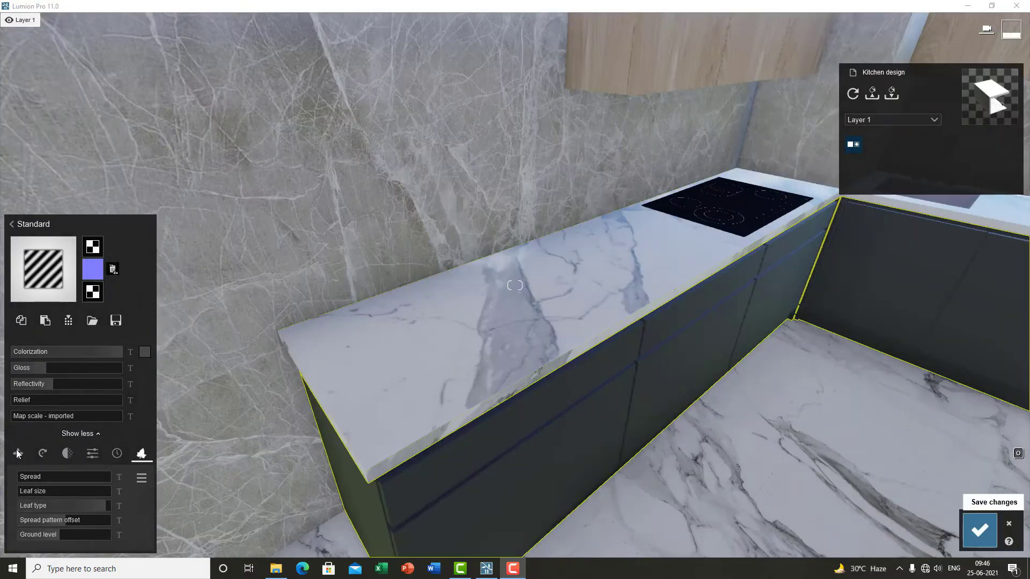
{"action": "scroll", "coordinate": [349, 446], "scroll_direction": "down", "scroll_amount": 3}
{"action": "scroll", "coordinate": [350, 447], "scroll_direction": "up", "scroll_amount": 3}
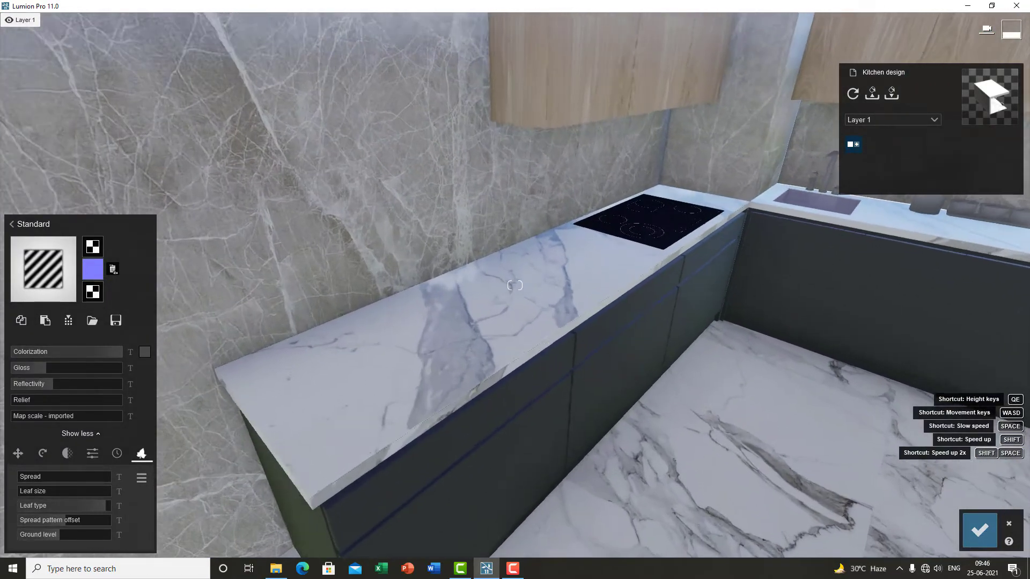
Step: Reduce the countertop's Map scale back to its imported value
{"action": "left_click", "coordinate": [397, 433]}
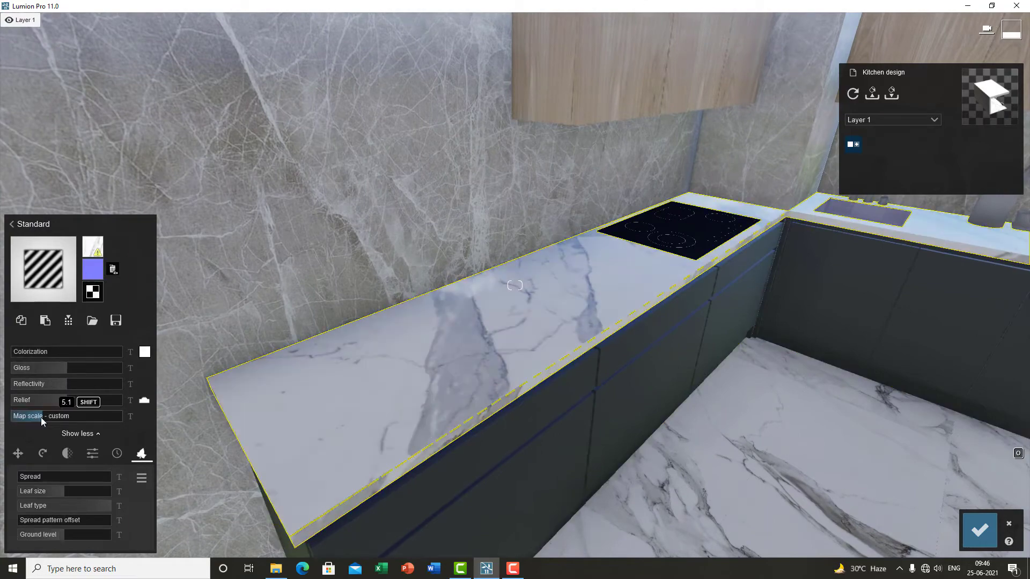
{"action": "left_click_drag", "start_coordinate": [36, 416], "coordinate": [3, 417]}
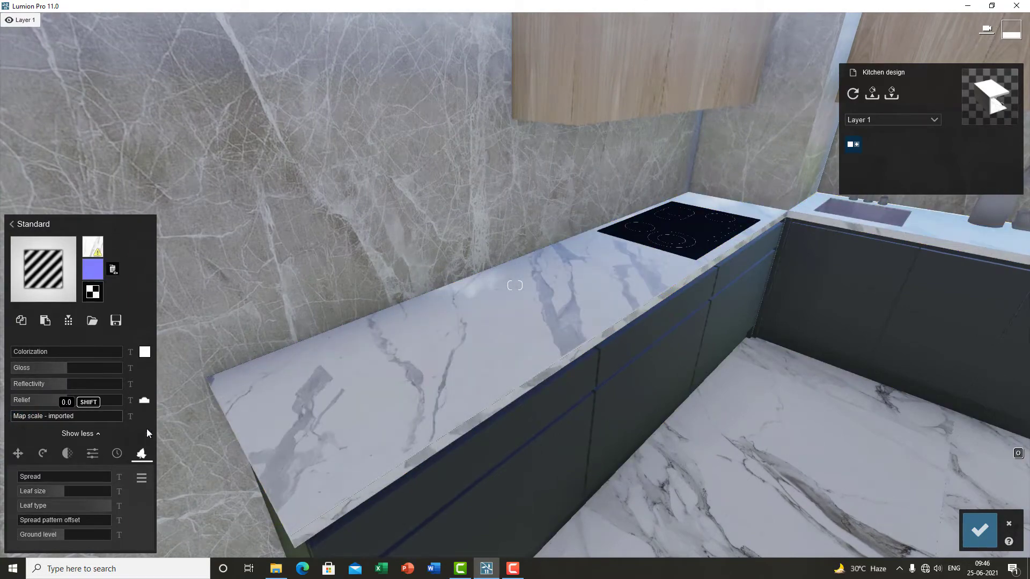
Step: Raise the countertop's Map scale to a custom value and adjust its X Offset
{"action": "scroll", "coordinate": [386, 432], "scroll_direction": "down", "scroll_amount": 3}
{"action": "right_click_drag", "start_coordinate": [393, 452], "coordinate": [394, 430]}
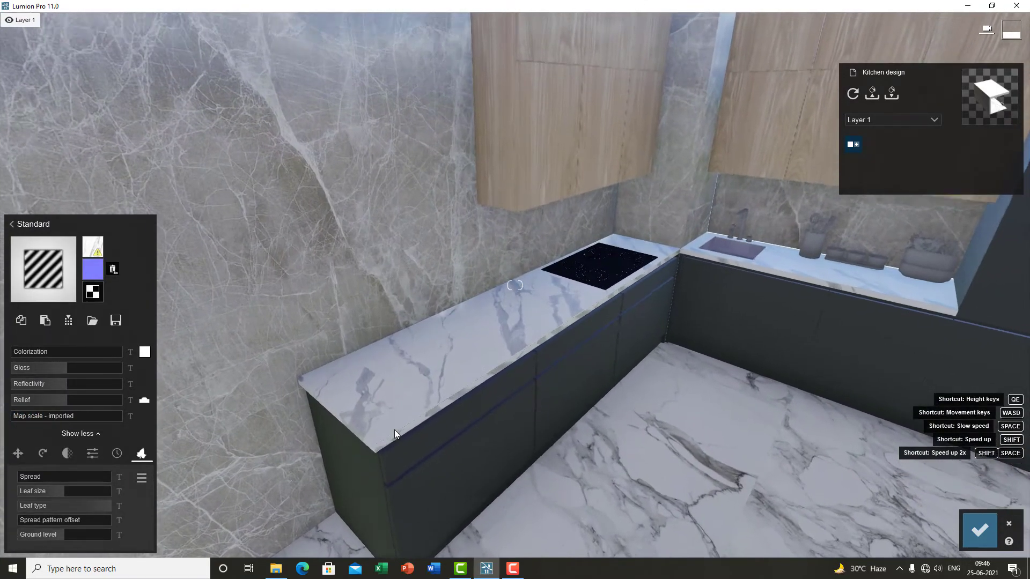
{"action": "left_click", "coordinate": [17, 453]}
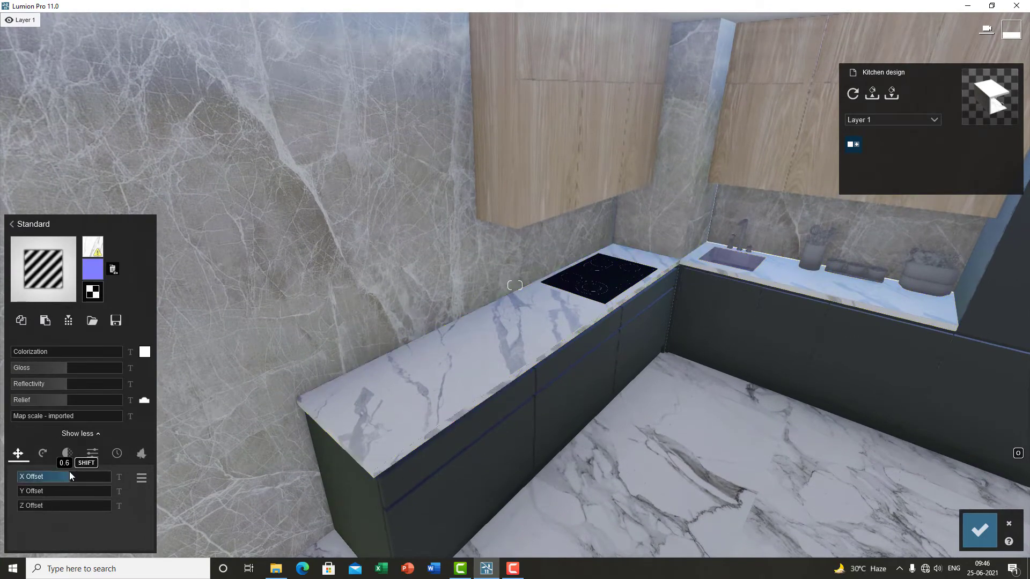
{"action": "scroll", "coordinate": [294, 472], "scroll_direction": "up", "scroll_amount": 5}
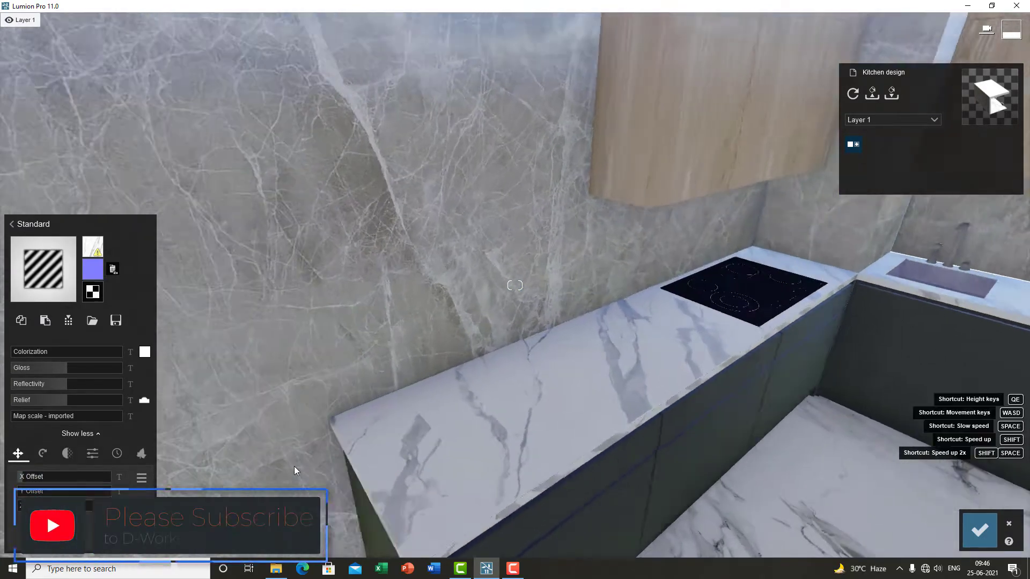
{"action": "scroll", "coordinate": [449, 467], "scroll_direction": "down", "scroll_amount": 3}
{"action": "left_click", "coordinate": [39, 417]}
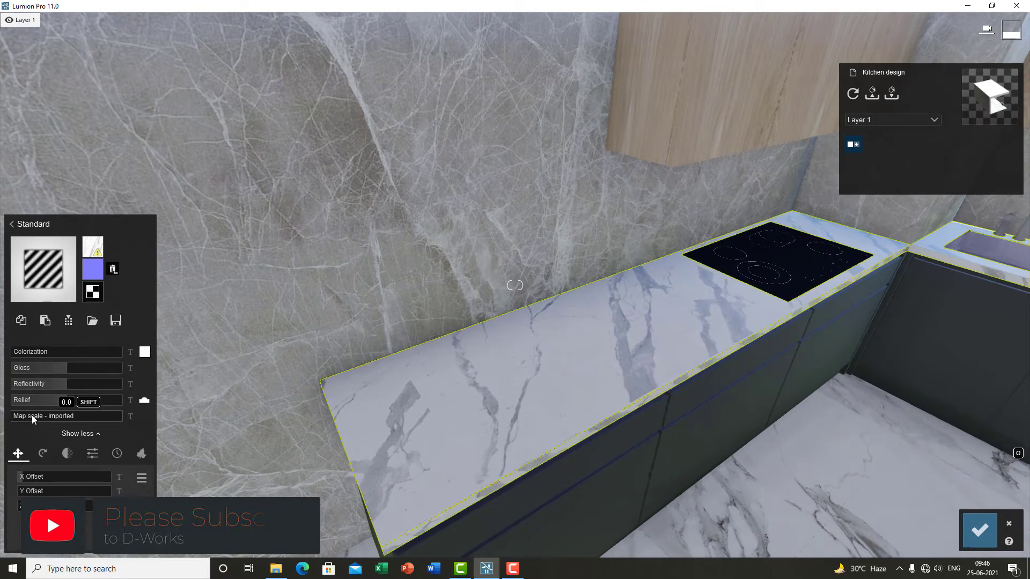
{"action": "left_click_drag", "start_coordinate": [39, 417], "coordinate": [120, 556]}
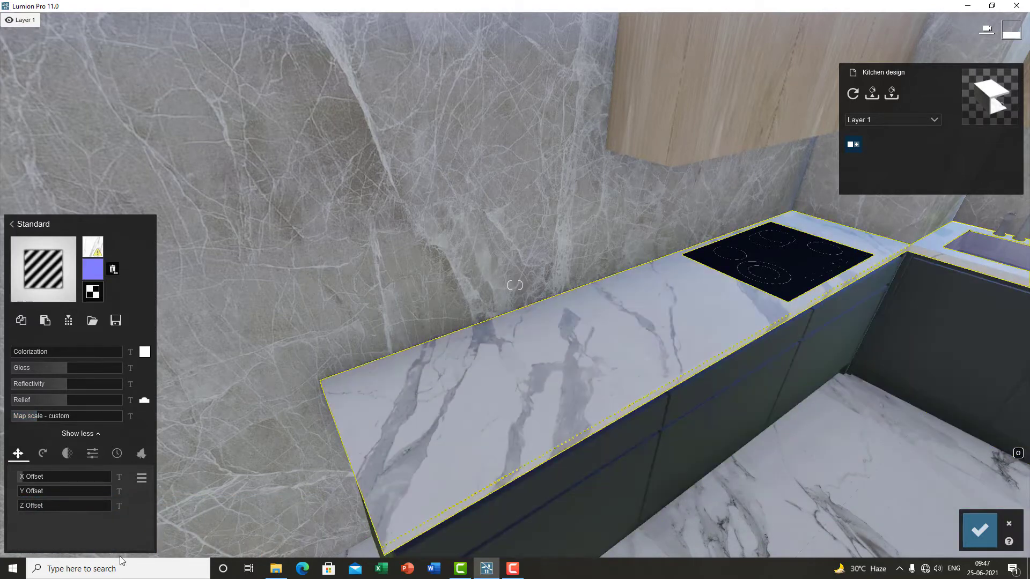
{"action": "mouse_move", "coordinate": [28, 491]}
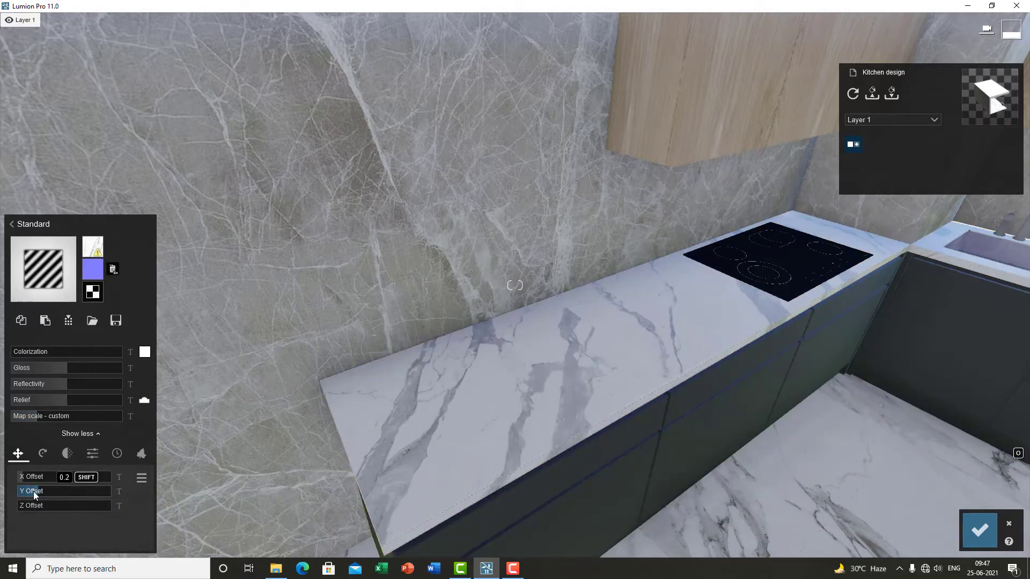
{"action": "left_click_drag", "start_coordinate": [32, 477], "coordinate": [8, 506]}
Step: Open the countertop's rotation and waxiness settings and inspect the surface
{"action": "left_click", "coordinate": [43, 453]}
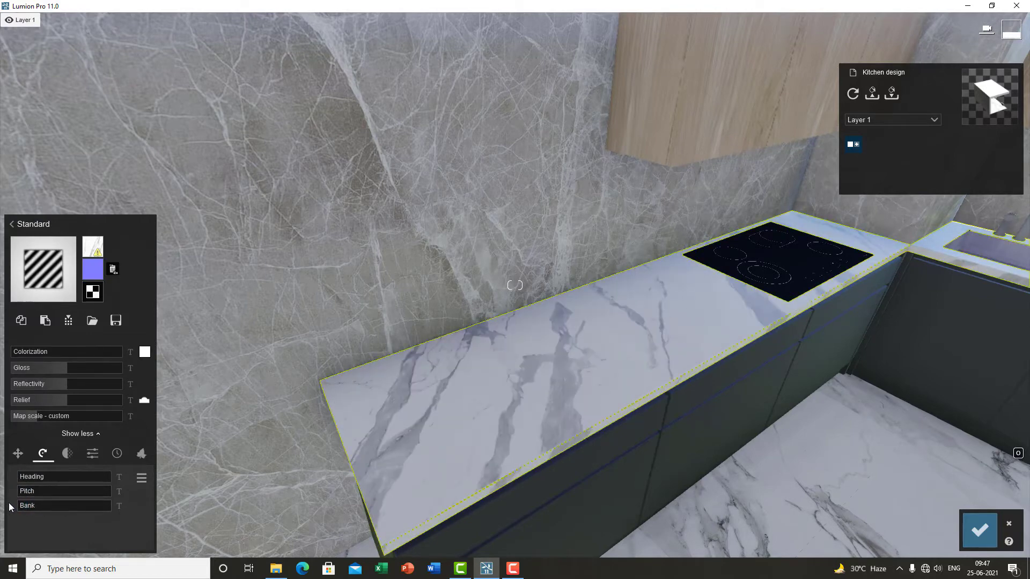
{"action": "scroll", "coordinate": [413, 450], "scroll_direction": "down", "scroll_amount": 2}
{"action": "right_click_drag", "start_coordinate": [413, 450], "coordinate": [433, 450]}
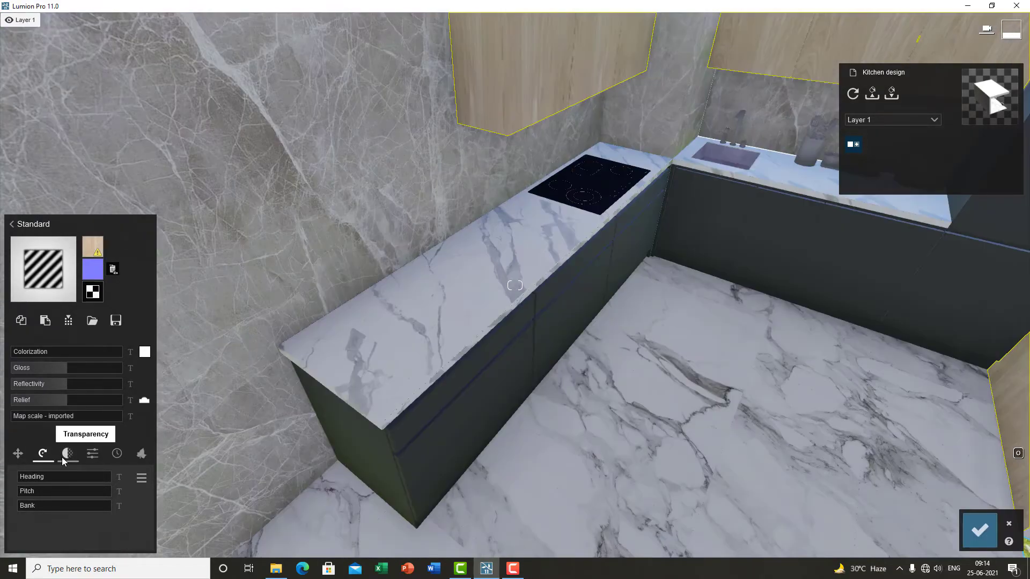
{"action": "left_click", "coordinate": [66, 454]}
{"action": "key", "text": "w"}
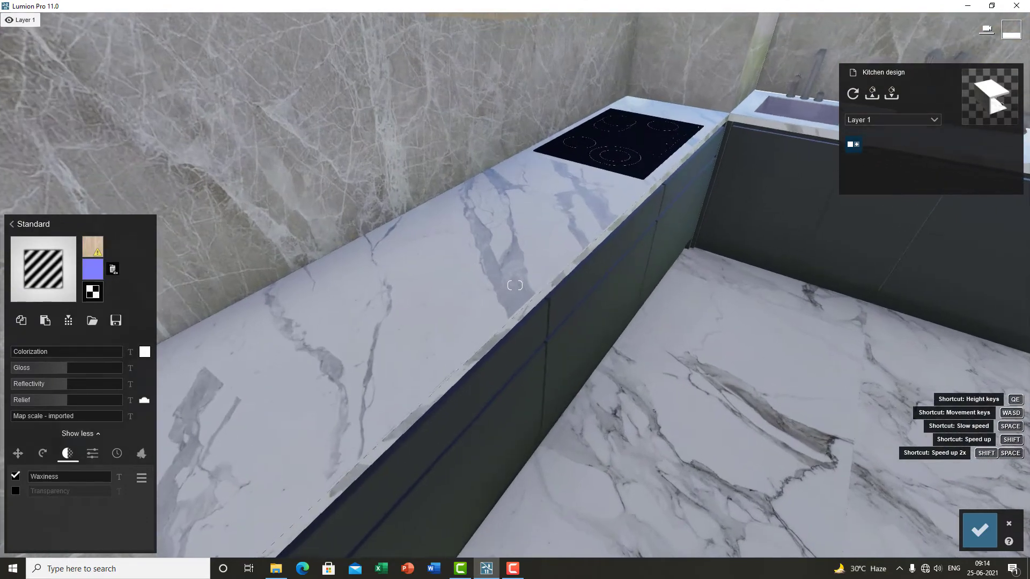
{"action": "key", "text": "s"}
{"action": "key", "text": "e"}
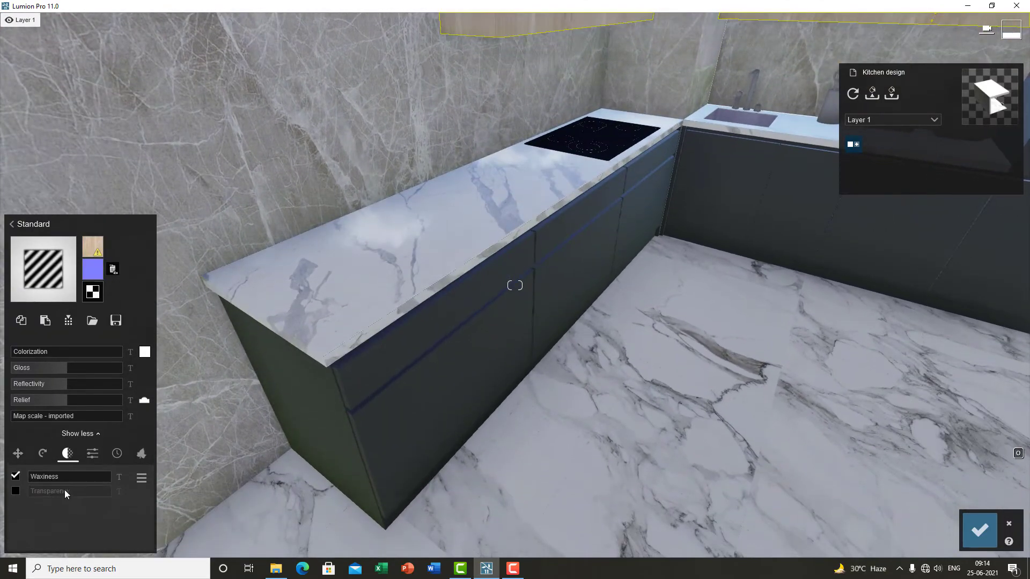
Step: Move closer to the countertop and raise the material's Waxiness slider
{"action": "right_click_drag", "start_coordinate": [322, 375], "coordinate": [309, 343]}
{"action": "key", "text": "w"}
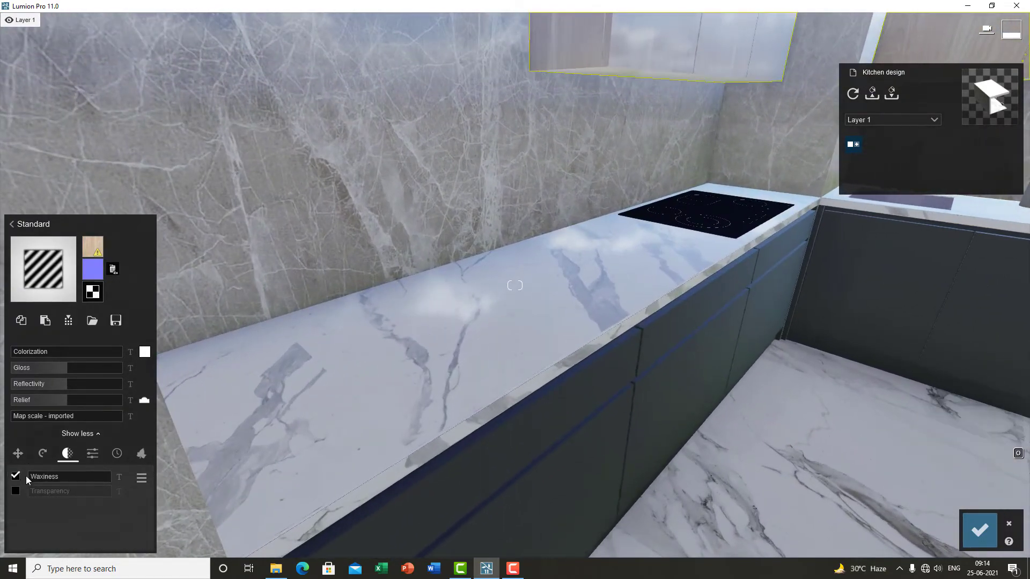
{"action": "mouse_move", "coordinate": [39, 477]}
{"action": "left_click_drag", "start_coordinate": [38, 477], "coordinate": [90, 476]}
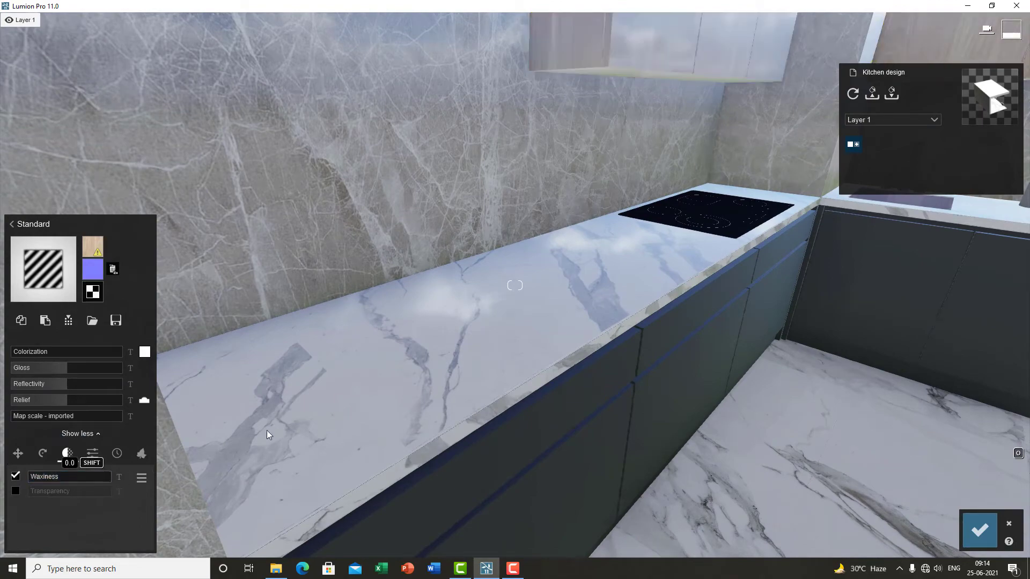
Step: Walk over to the upper cabinets and select their material for editing
{"action": "right_click_drag", "start_coordinate": [483, 359], "coordinate": [606, 399]}
{"action": "key", "text": "q"}
{"action": "key", "text": "w"}
{"action": "key", "text": "e"}
{"action": "key", "text": "s"}
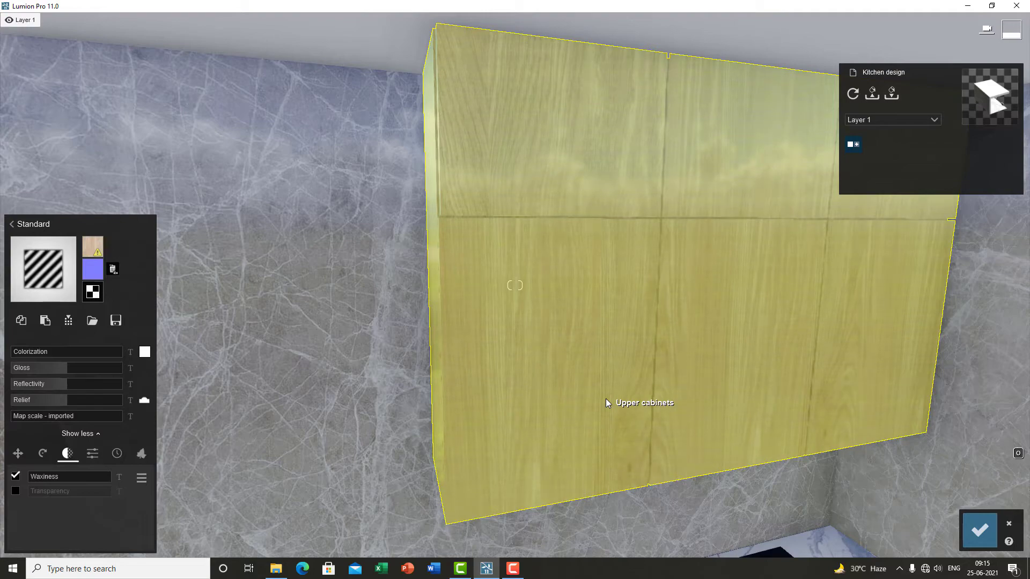
{"action": "left_click", "coordinate": [607, 398]}
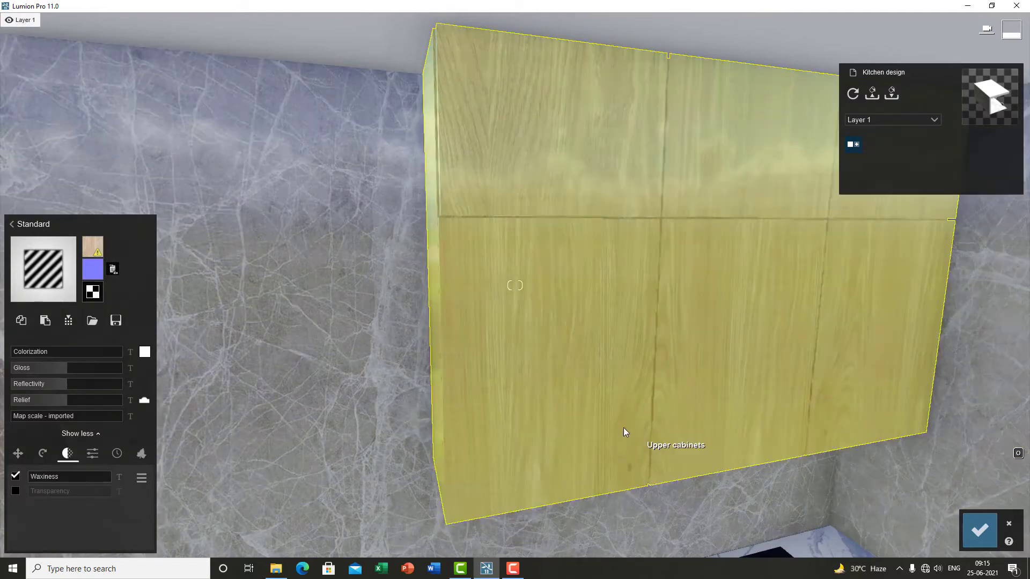
Step: Raise and lower the upper cabinets' Waxiness while viewing them from closer angles
{"action": "key", "text": "d"}
{"action": "right_click_drag", "start_coordinate": [624, 428], "coordinate": [575, 443]}
{"action": "left_click_drag", "start_coordinate": [72, 476], "coordinate": [183, 484]}
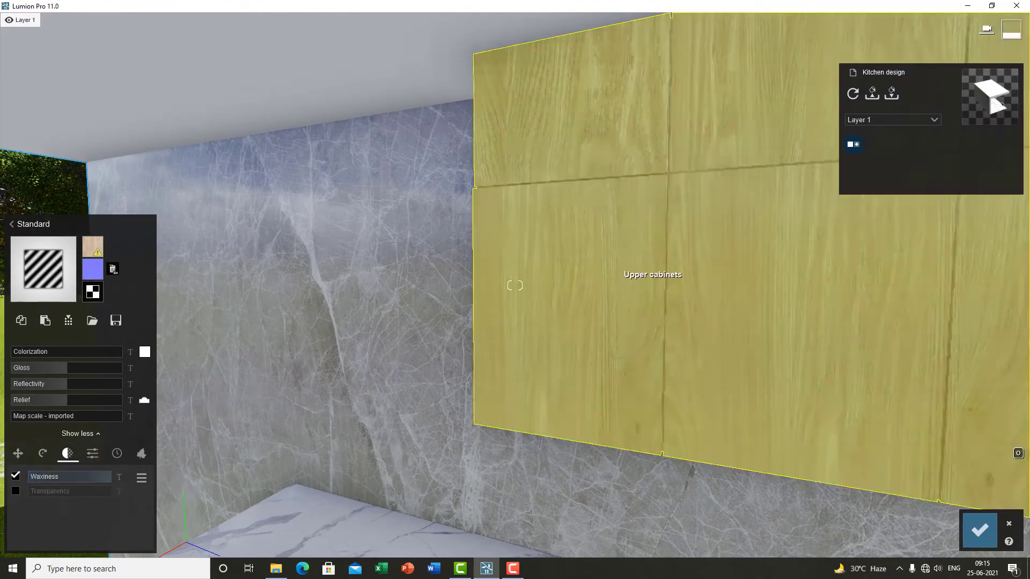
{"action": "key", "text": "a"}
{"action": "right_click_drag", "start_coordinate": [652, 276], "coordinate": [651, 353]}
{"action": "key", "text": "s"}
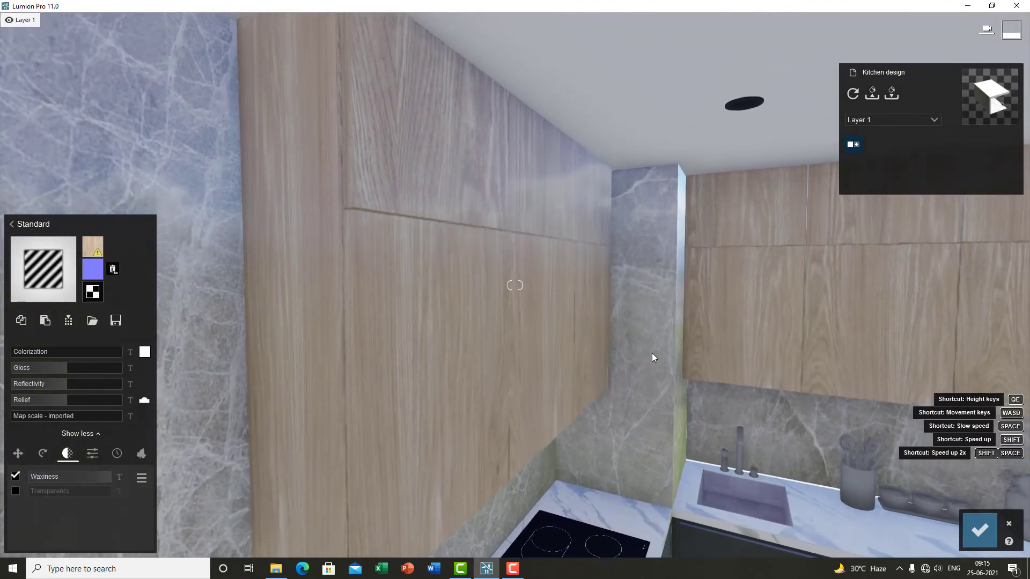
{"action": "key", "text": "s"}
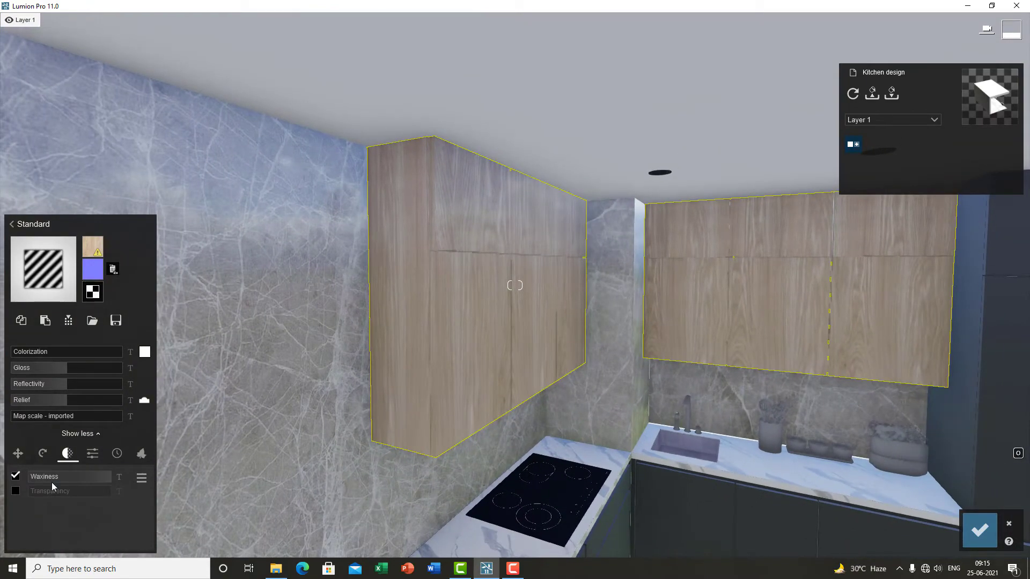
{"action": "left_click_drag", "start_coordinate": [63, 473], "coordinate": [23, 475]}
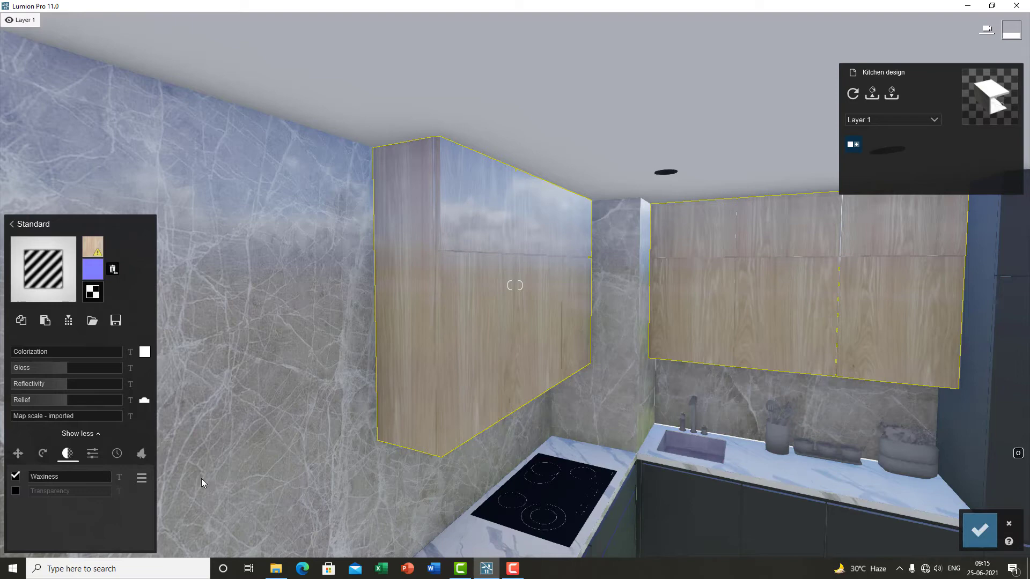
Step: Switch the upper cabinets from Waxiness to Transparency and raise the Transparency slider
{"action": "left_click", "coordinate": [15, 476]}
{"action": "left_click", "coordinate": [16, 491]}
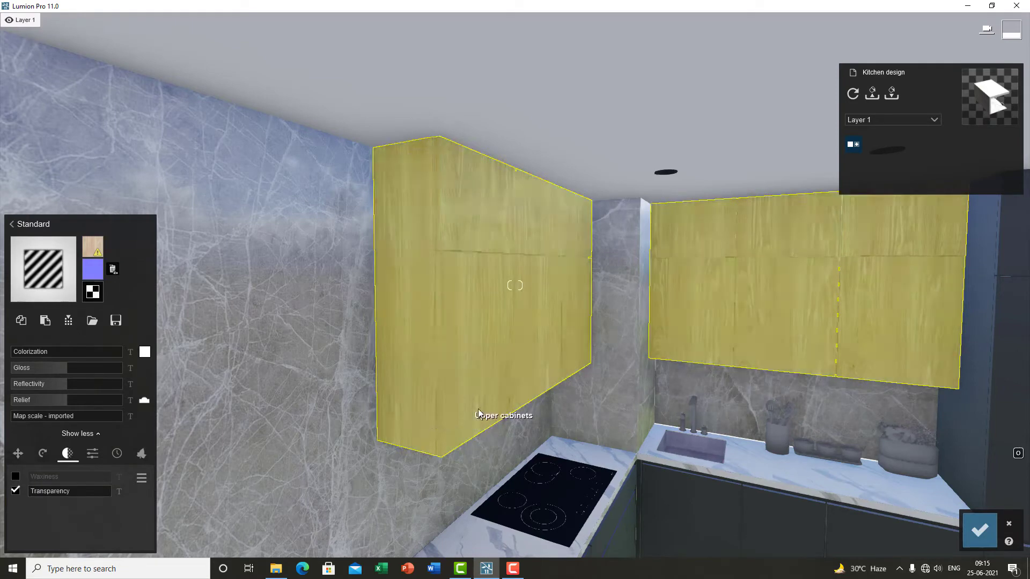
{"action": "key", "text": "w"}
{"action": "right_click_drag", "start_coordinate": [478, 409], "coordinate": [381, 407]}
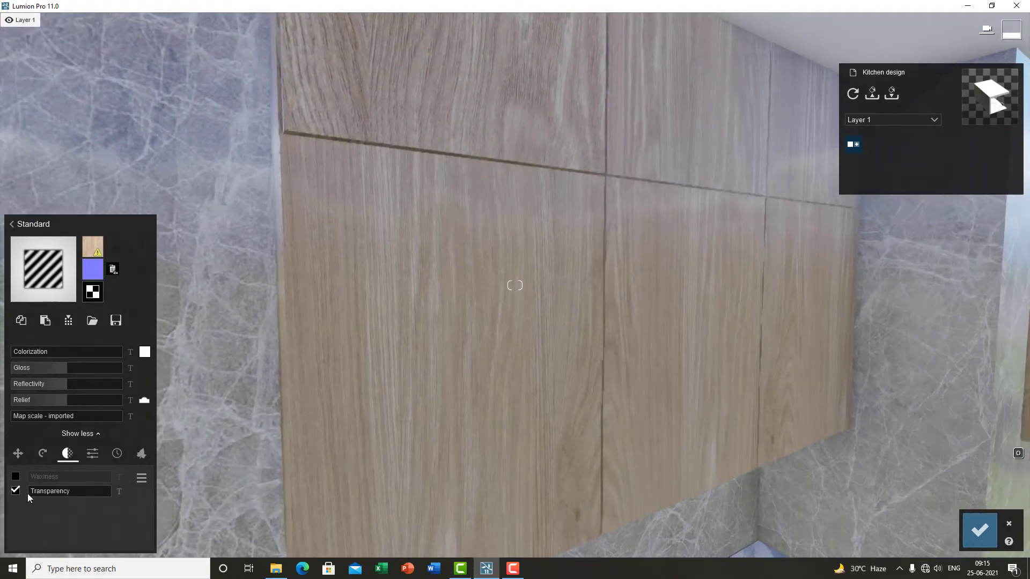
{"action": "left_click_drag", "start_coordinate": [28, 491], "coordinate": [102, 488]}
Step: Step back and lower the upper cabinets' Transparency to 0.5
{"action": "key", "text": "s"}
{"action": "right_click_drag", "start_coordinate": [329, 350], "coordinate": [543, 312]}
{"action": "key", "text": "w"}
{"action": "key", "text": "s"}
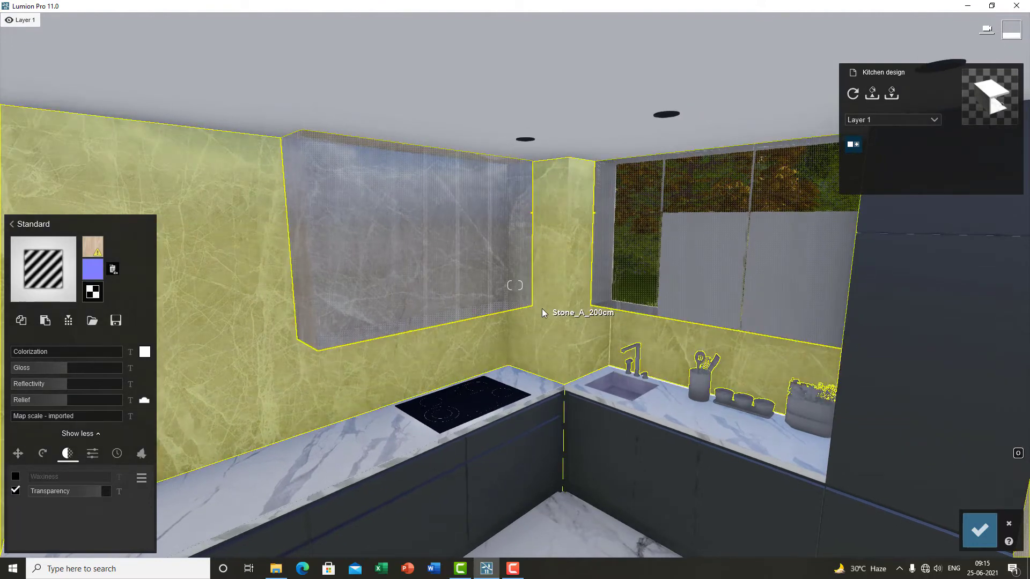
{"action": "key", "text": "a"}
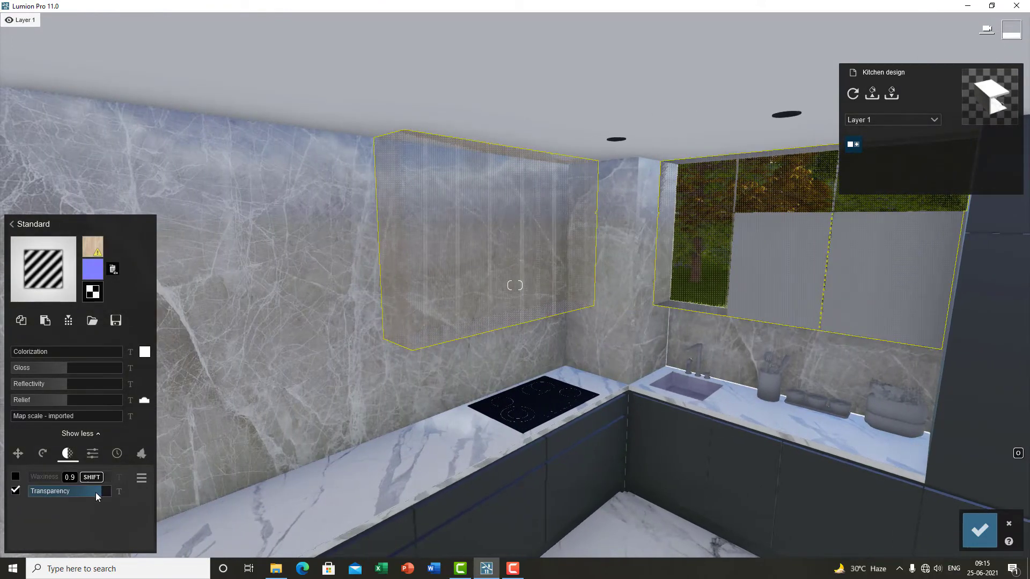
{"action": "mouse_move", "coordinate": [96, 492]}
{"action": "left_mouse_down"}
{"action": "mouse_move", "coordinate": [45, 492]}
{"action": "mouse_move", "coordinate": [86, 494]}
{"action": "left_mouse_up"}
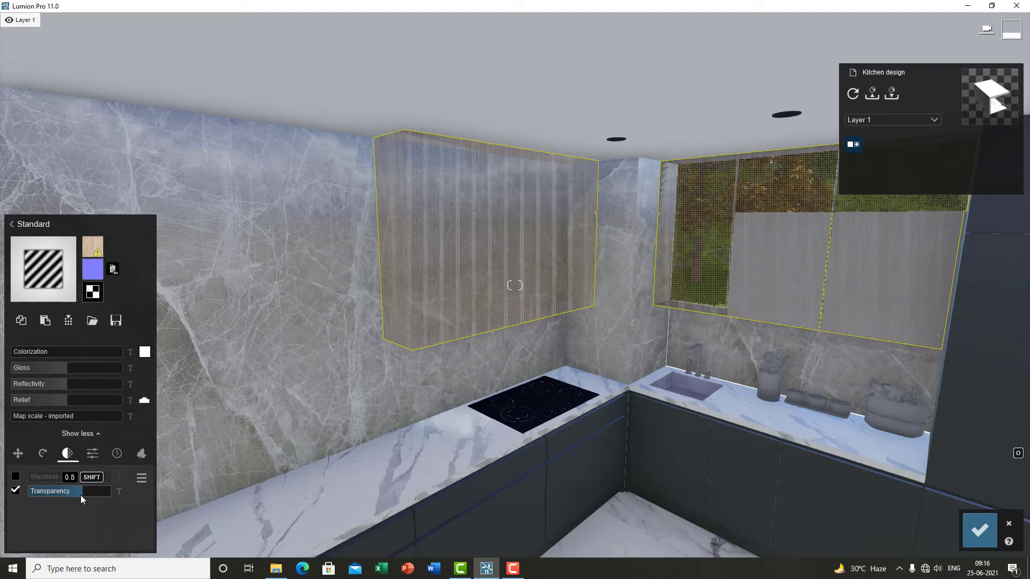
{"action": "left_click_drag", "start_coordinate": [80, 494], "coordinate": [29, 491]}
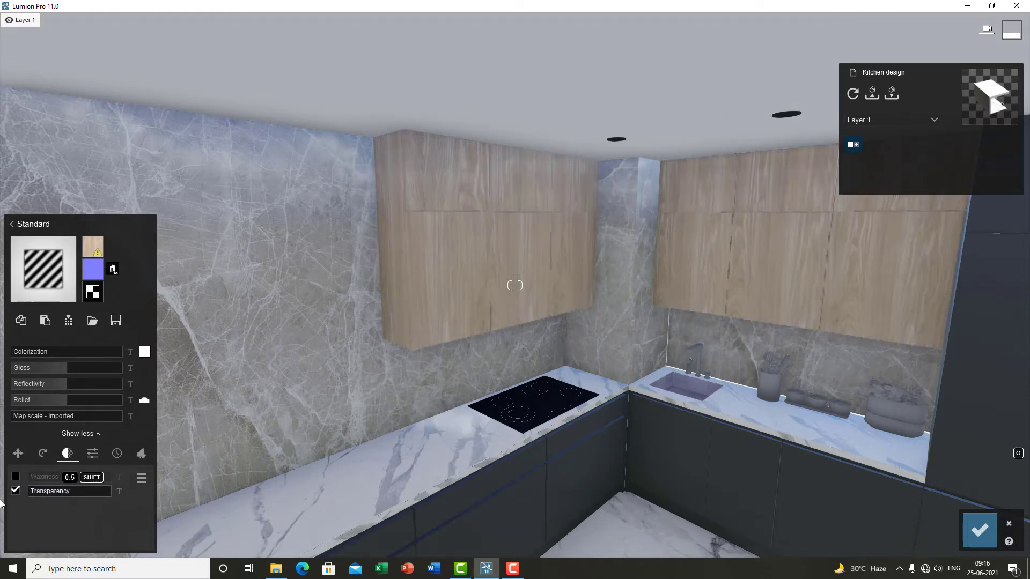
Step: Open the material's further settings and vary the upper cabinets' Emissive slider
{"action": "left_click", "coordinate": [92, 453]}
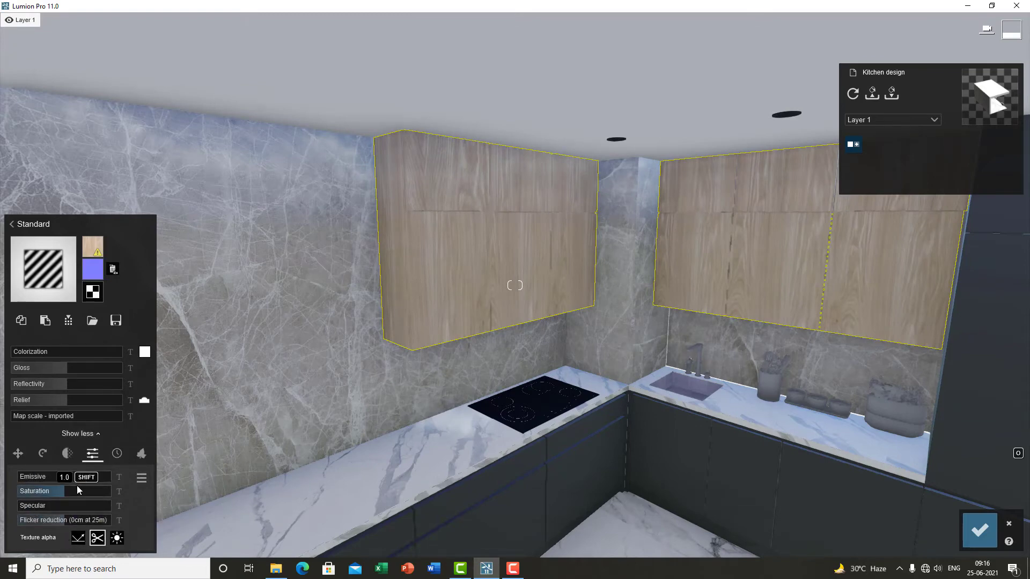
{"action": "left_click_drag", "start_coordinate": [64, 477], "coordinate": [1, 478]}
{"action": "scroll", "coordinate": [511, 270], "scroll_direction": "up", "scroll_amount": 3}
{"action": "right_click_drag", "start_coordinate": [510, 269], "coordinate": [508, 301]}
{"action": "scroll", "coordinate": [509, 301], "scroll_direction": "down", "scroll_amount": 3}
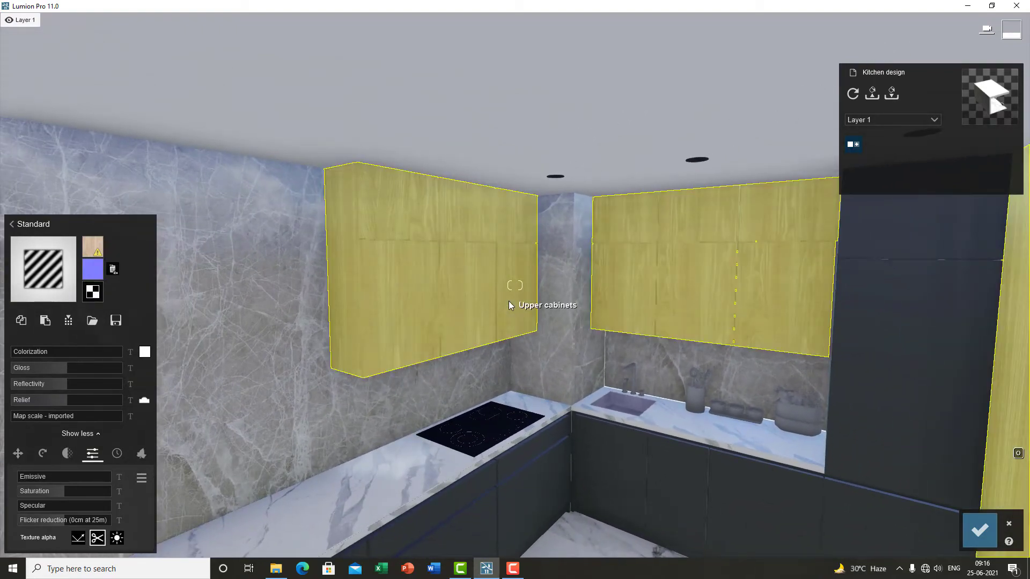
{"action": "left_click_drag", "start_coordinate": [44, 478], "coordinate": [191, 472]}
{"action": "left_click_drag", "start_coordinate": [115, 477], "coordinate": [17, 483]}
Step: Raise the upper cabinets' Emissive value
{"action": "key", "text": "s"}
{"action": "right_click_drag", "start_coordinate": [461, 410], "coordinate": [495, 438]}
{"action": "key", "text": "w"}
{"action": "key", "text": "d"}
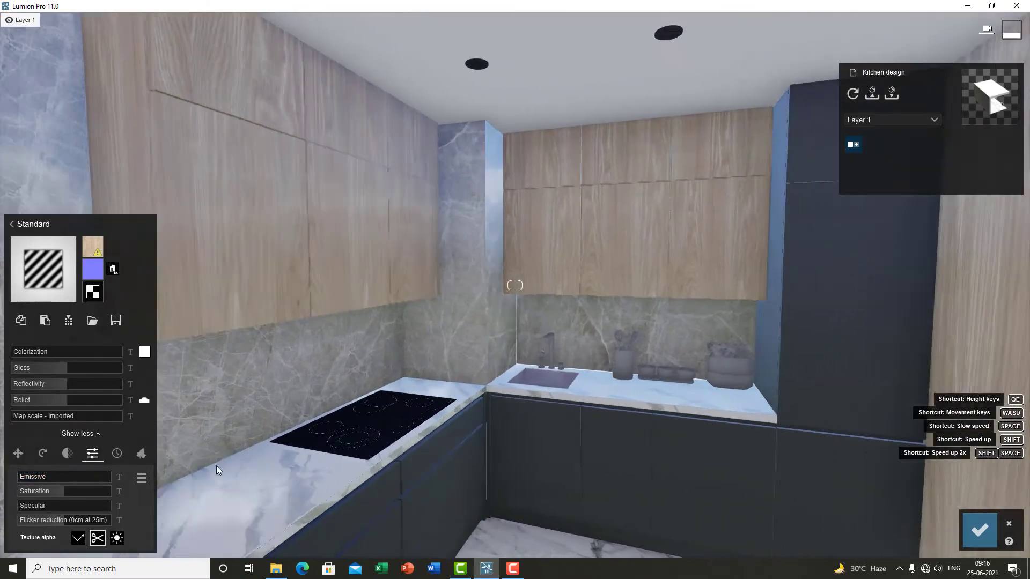
{"action": "left_click_drag", "start_coordinate": [43, 477], "coordinate": [156, 476]}
Step: Walk outside the kitchen and back in to view the emissive effect on the cabinets
{"action": "key", "text": "d"}
{"action": "key", "text": "d"}
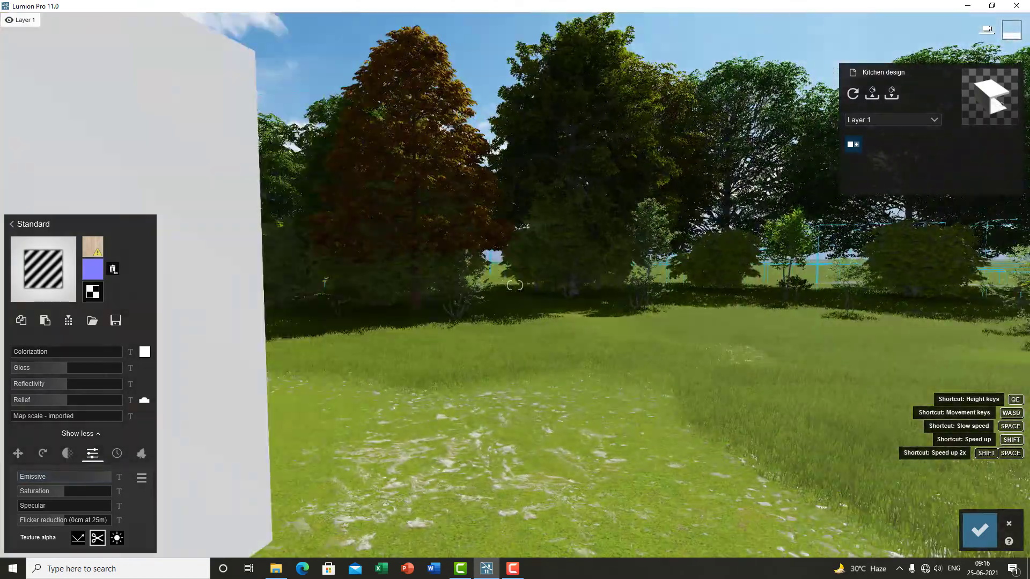
{"action": "key", "text": "s"}
{"action": "right_click_drag", "start_coordinate": [880, 387], "coordinate": [906, 387]}
{"action": "key", "text": "w"}
{"action": "key", "text": "a"}
{"action": "key", "text": "w"}
{"action": "key", "text": "a"}
{"action": "right_click_drag", "start_coordinate": [821, 373], "coordinate": [901, 375]}
{"action": "key", "text": "a"}
{"action": "key", "text": "w"}
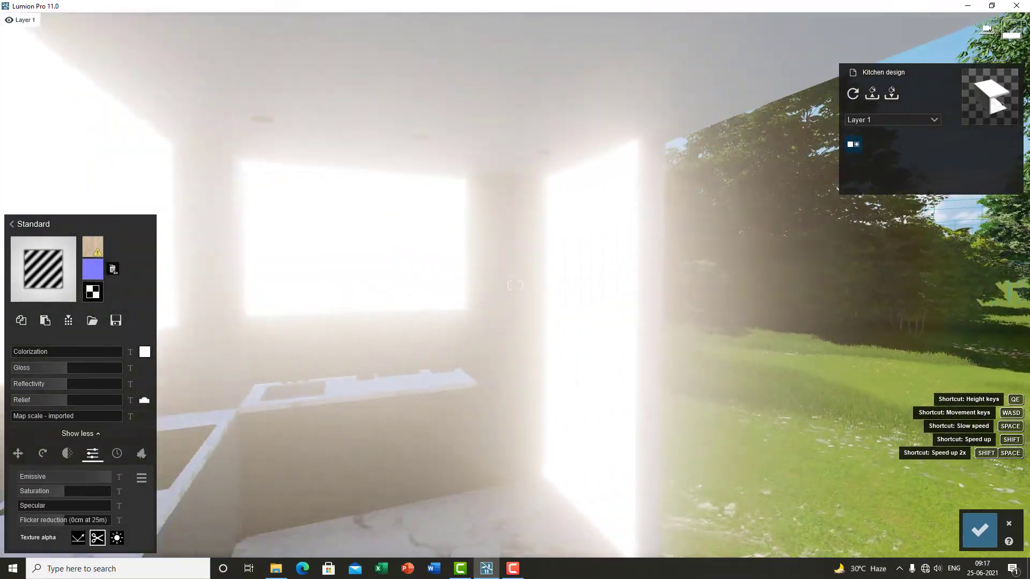
{"action": "right_click_drag", "start_coordinate": [730, 370], "coordinate": [705, 407]}
{"action": "key", "text": "s"}
{"action": "key", "text": "w"}
{"action": "key", "text": "w"}
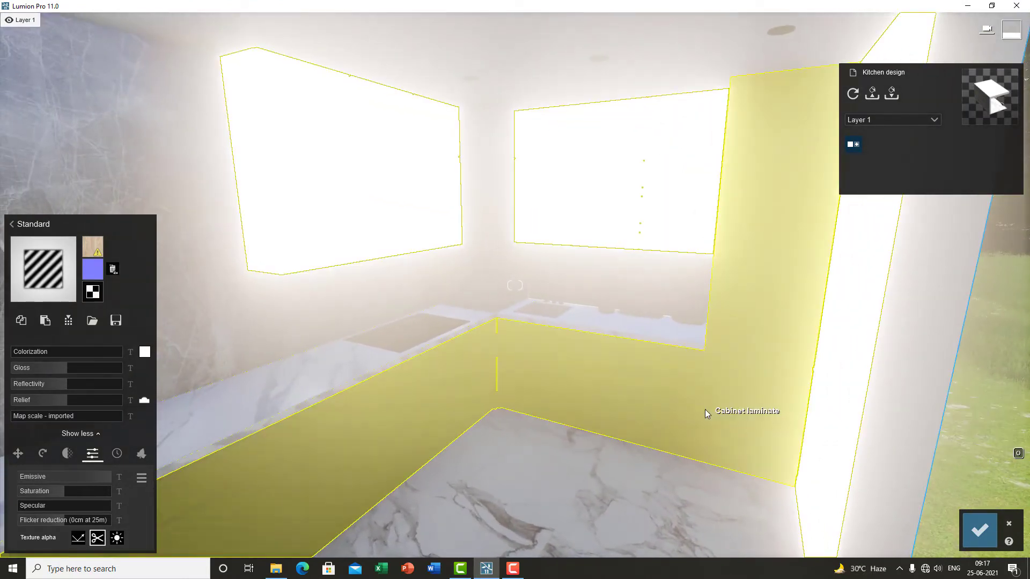
{"action": "right_click_drag", "start_coordinate": [712, 483], "coordinate": [688, 470]}
{"action": "key", "text": "w"}
{"action": "key", "text": "s"}
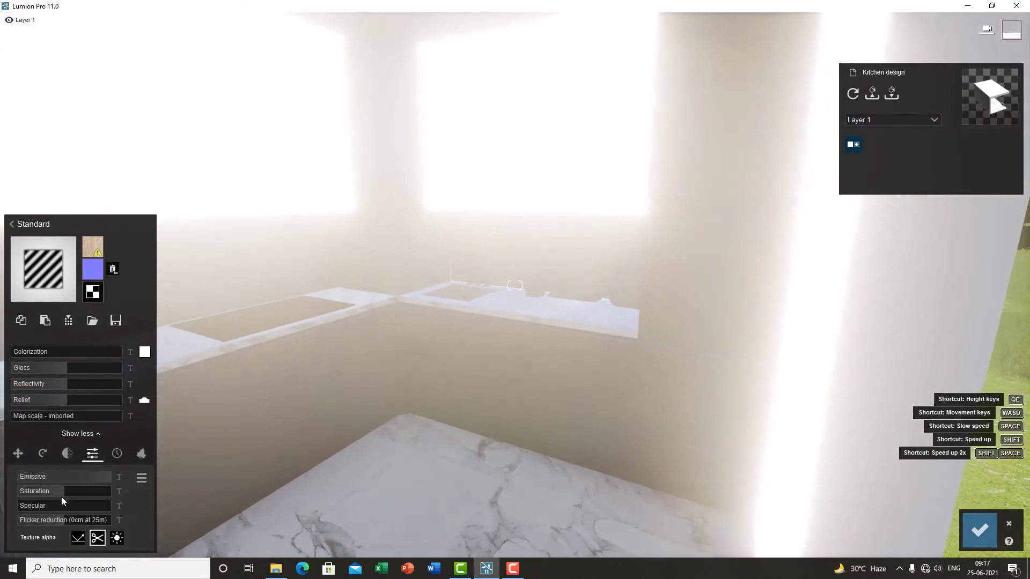
Step: Set the upper cabinets' Emissive to about 135.5
{"action": "left_click_drag", "start_coordinate": [63, 477], "coordinate": [85, 481]}
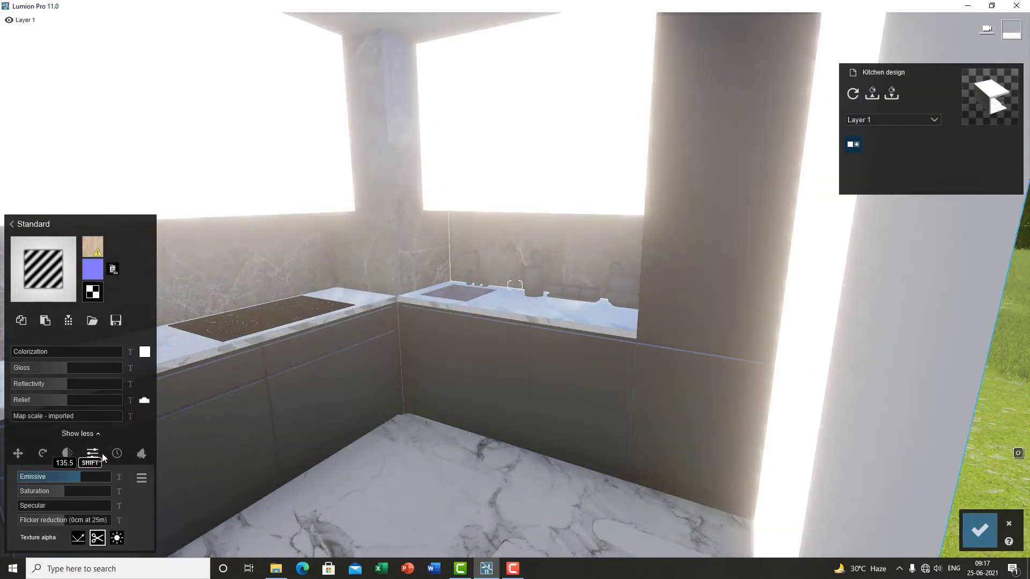
{"action": "key", "text": "s"}
{"action": "key", "text": "w"}
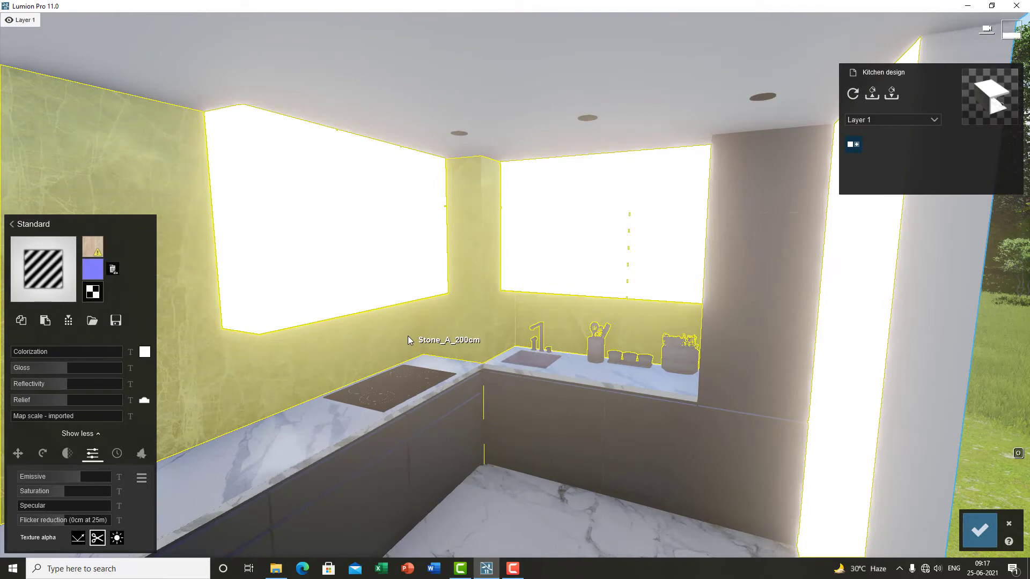
Step: Reset the upper cabinets' Emissive to 0
{"action": "mouse_move", "coordinate": [43, 476]}
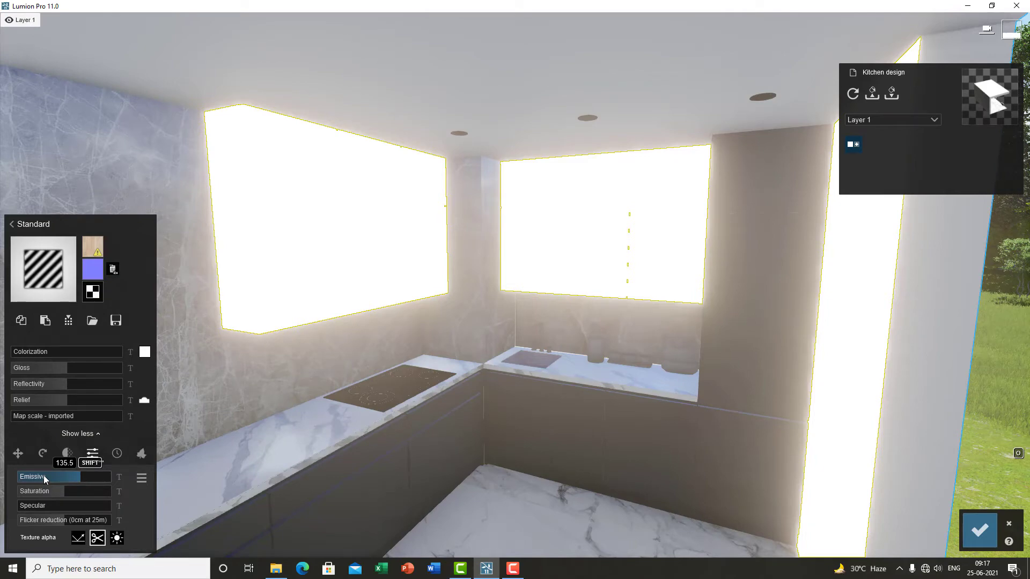
{"action": "right_click_drag", "start_coordinate": [293, 414], "coordinate": [316, 465]}
{"action": "left_click", "coordinate": [70, 478]}
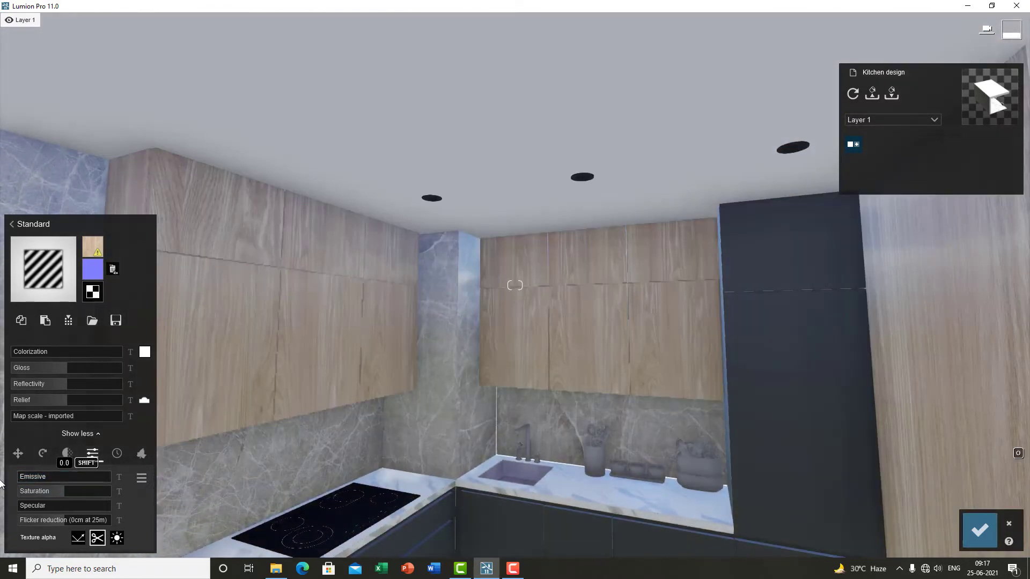
Step: Raise the upper cabinets' Saturation to 2.0
{"action": "key", "text": "w"}
{"action": "right_click_drag", "start_coordinate": [391, 436], "coordinate": [442, 314]}
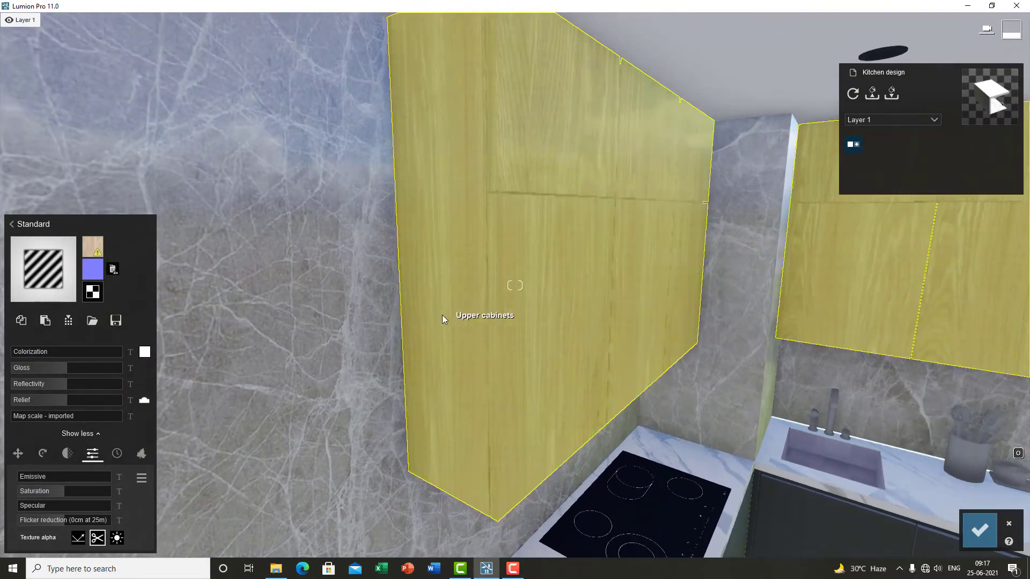
{"action": "key", "text": "q"}
{"action": "left_click_drag", "start_coordinate": [65, 496], "coordinate": [147, 495]}
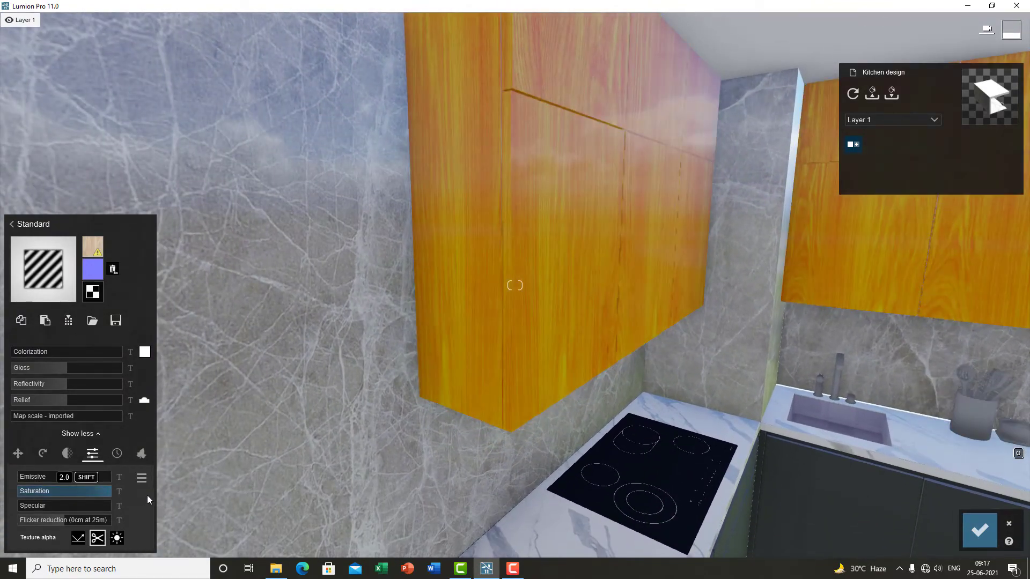
Step: Reset the upper cabinets' Saturation to 0
{"action": "key", "text": "w"}
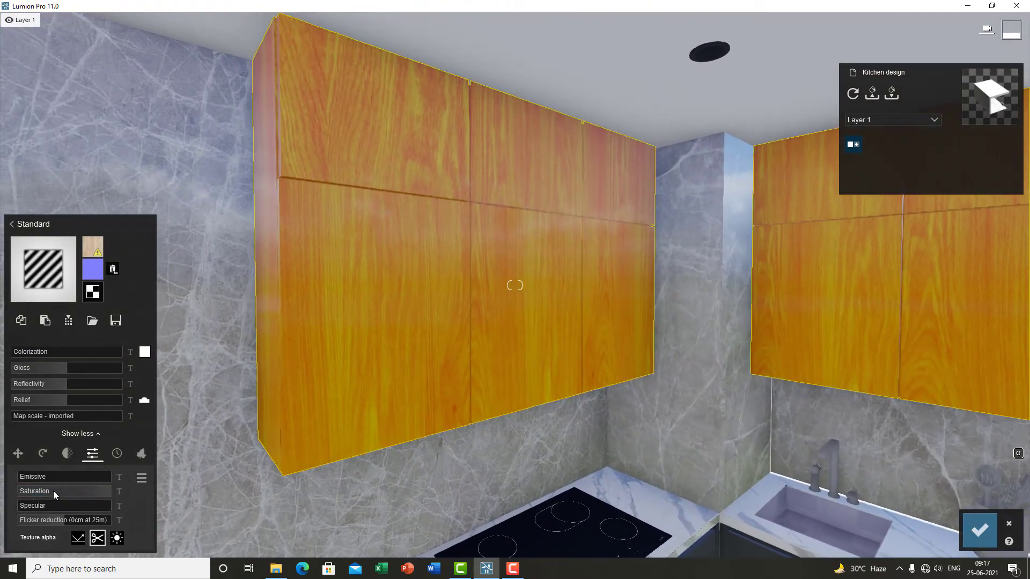
{"action": "left_click", "coordinate": [64, 491]}
{"action": "key", "text": "s"}
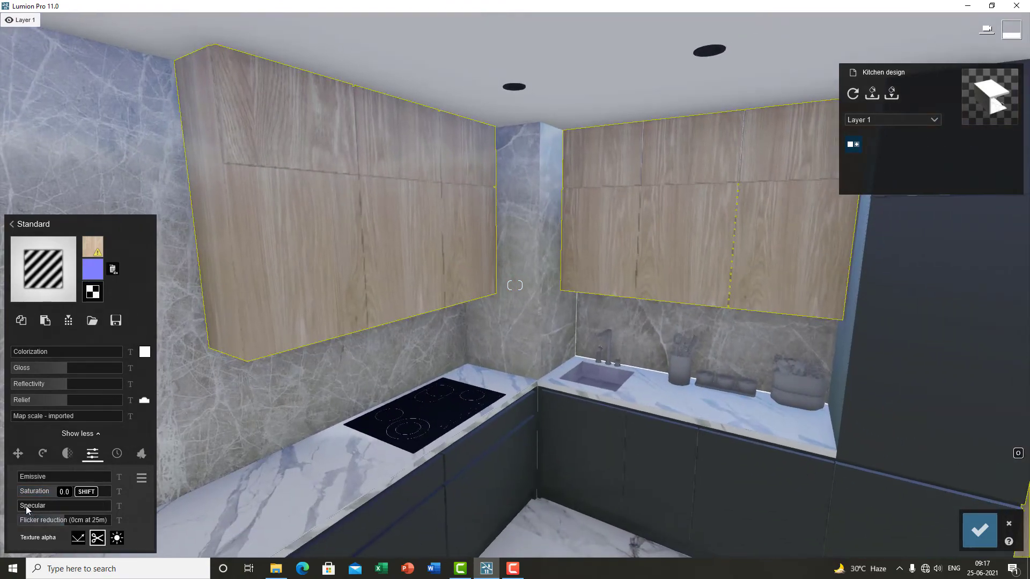
Step: Walk through the kitchen to review the materials and select the stone wall's material
{"action": "key", "text": "w"}
{"action": "key", "text": "w"}
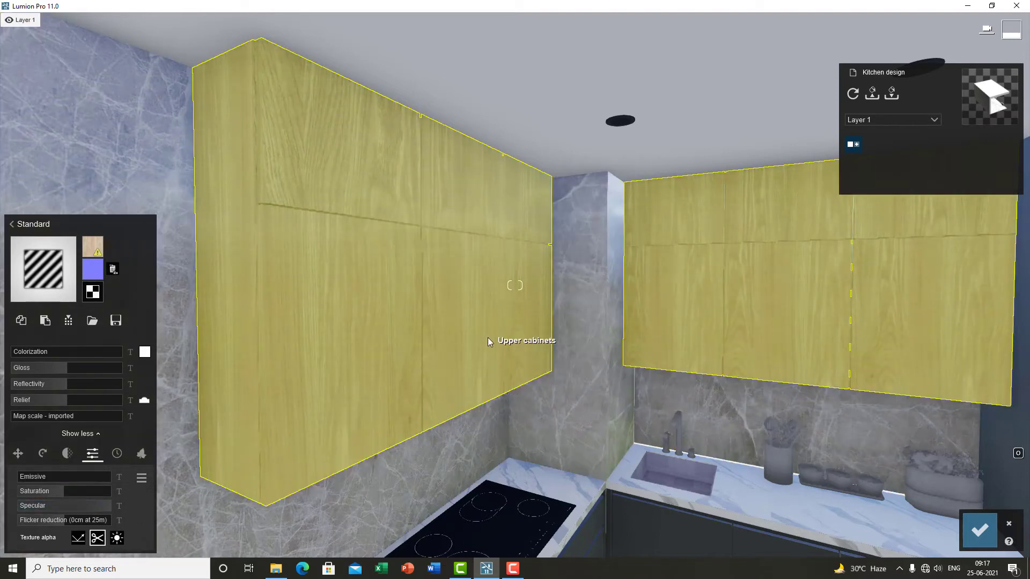
{"action": "right_click_drag", "start_coordinate": [488, 337], "coordinate": [491, 406]}
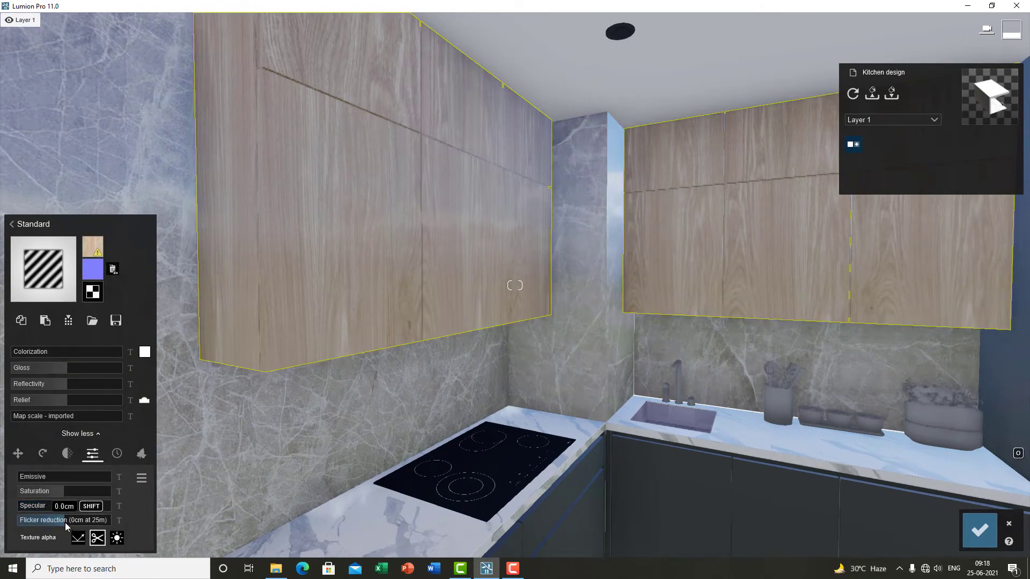
{"action": "key", "text": "s"}
{"action": "key", "text": "s"}
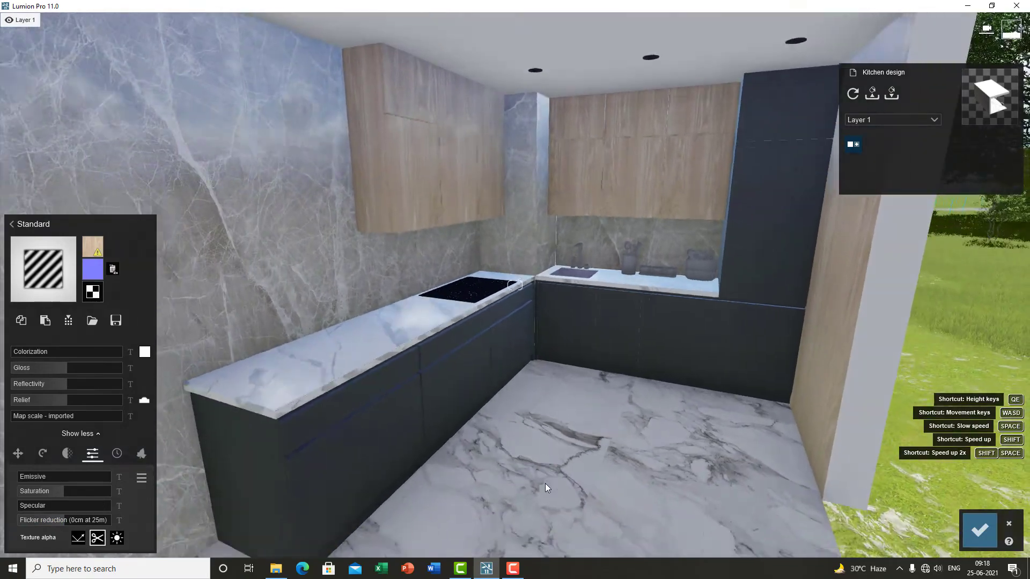
{"action": "key", "text": "w"}
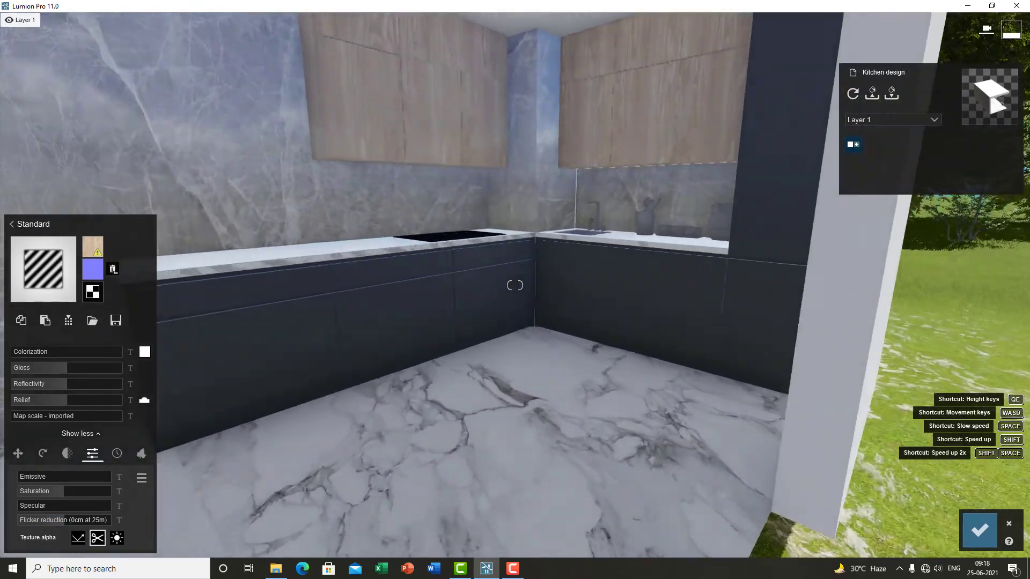
{"action": "key", "text": "s"}
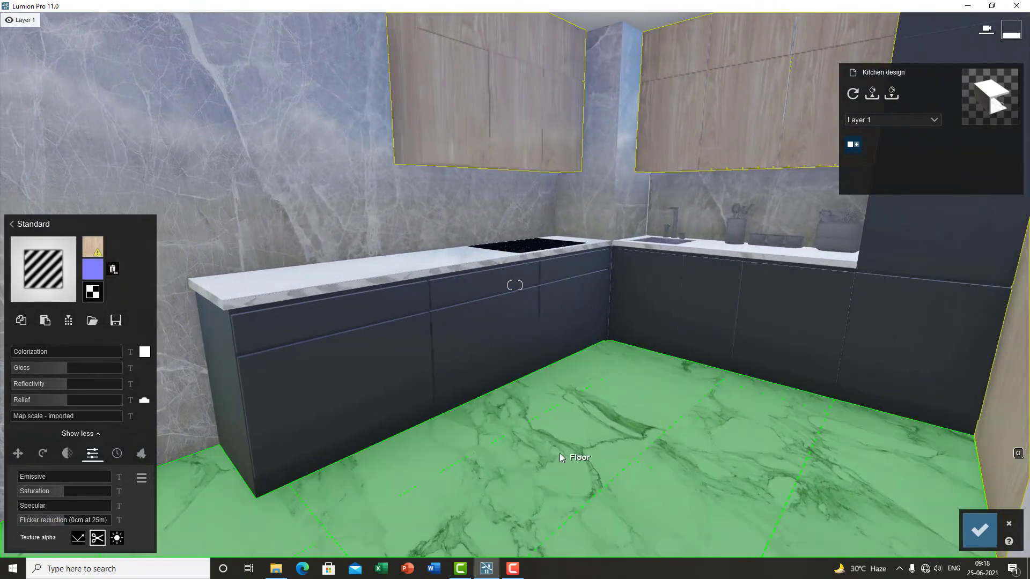
{"action": "key", "text": "a"}
{"action": "right_click_drag", "start_coordinate": [583, 446], "coordinate": [547, 316]}
{"action": "key", "text": "w"}
{"action": "right_click_drag", "start_coordinate": [515, 285], "coordinate": [515, 286]}
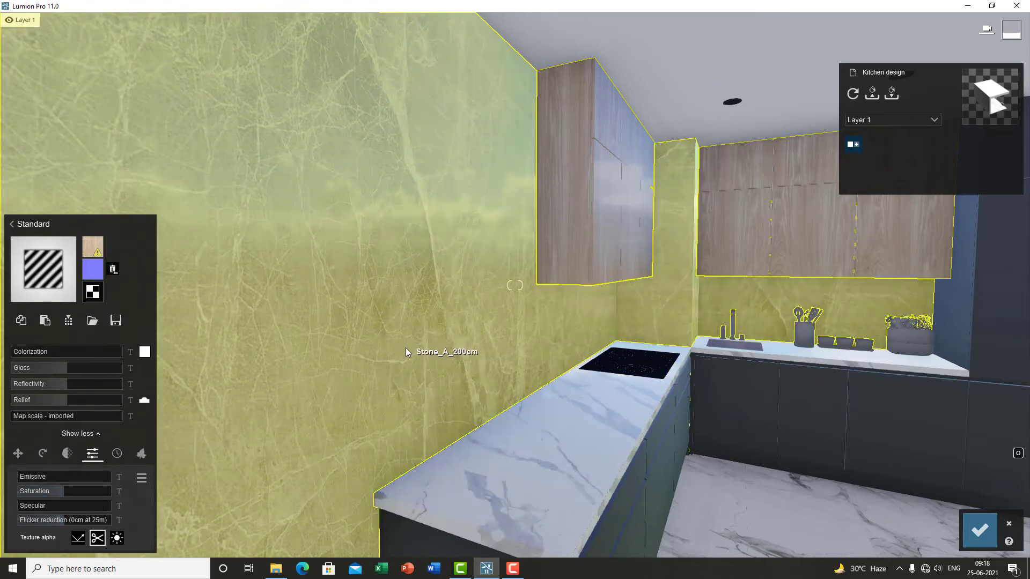
{"action": "left_click", "coordinate": [405, 348]}
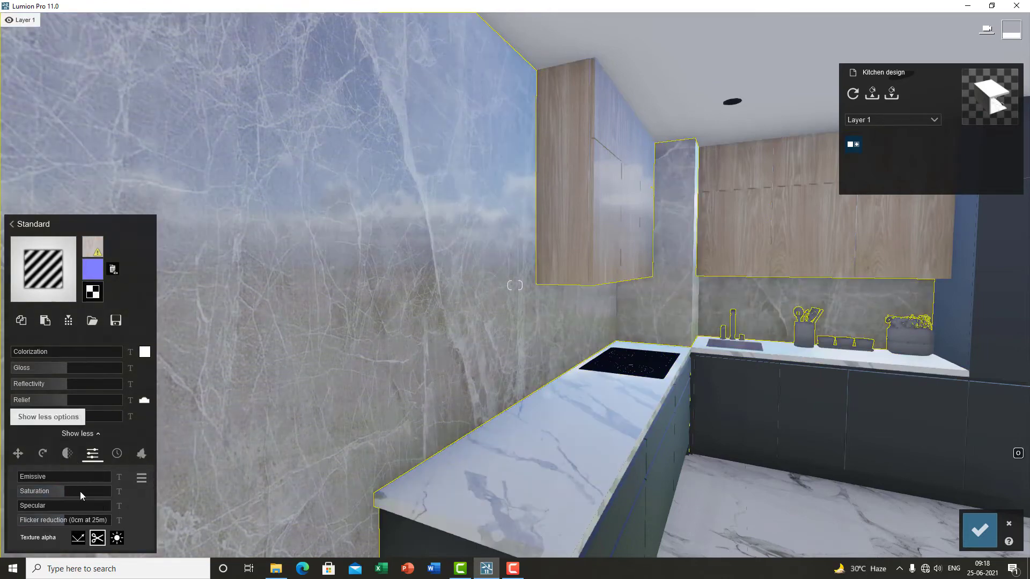
Step: Set the stone wall material's Flicker reduction to 1cm at 25m
{"action": "left_click_drag", "start_coordinate": [64, 520], "coordinate": [70, 524]}
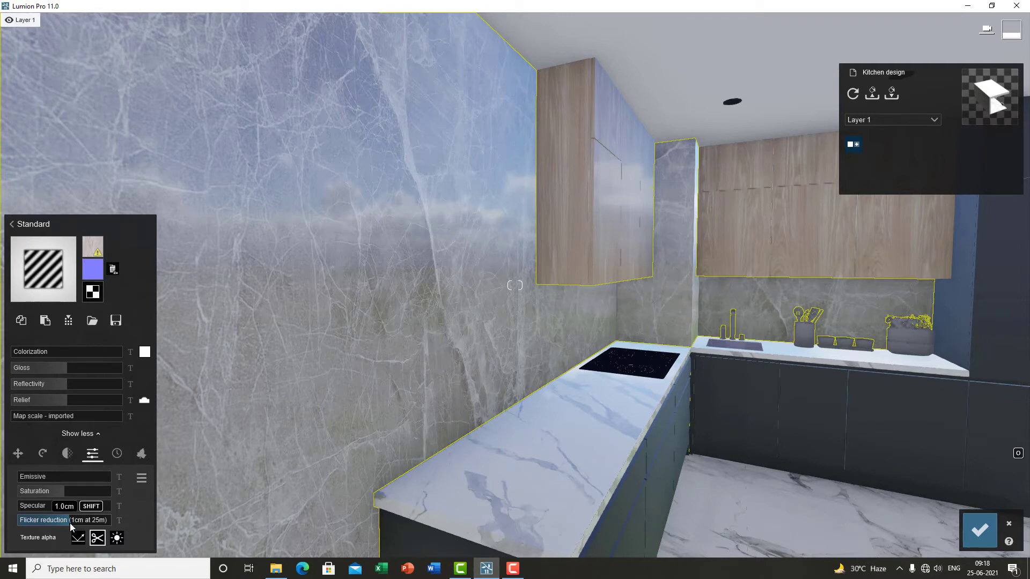
{"action": "left_click", "coordinate": [516, 572]}
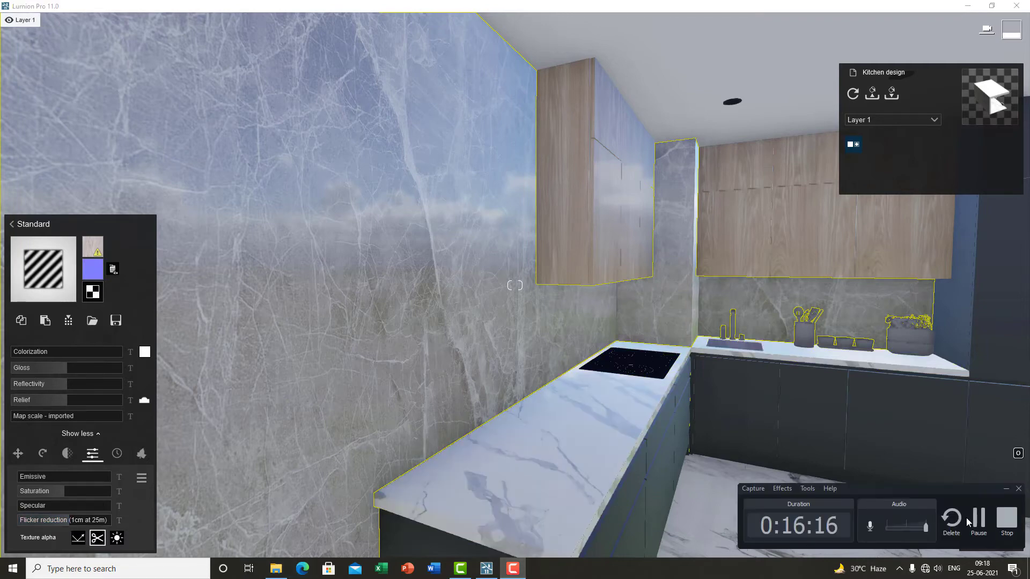
{"action": "left_click", "coordinate": [977, 520]}
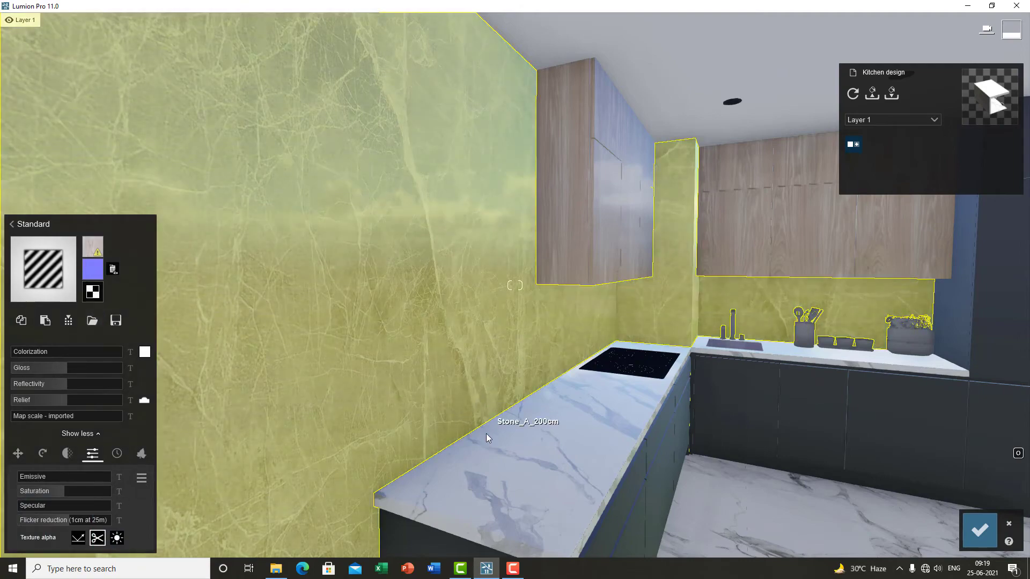
Step: Open the stone wall material's Weathering settings and set Weathering to 0.2
{"action": "key", "text": "s"}
{"action": "right_click_drag", "start_coordinate": [486, 433], "coordinate": [551, 422]}
{"action": "key", "text": "w"}
{"action": "key", "text": "w"}
{"action": "key", "text": "d"}
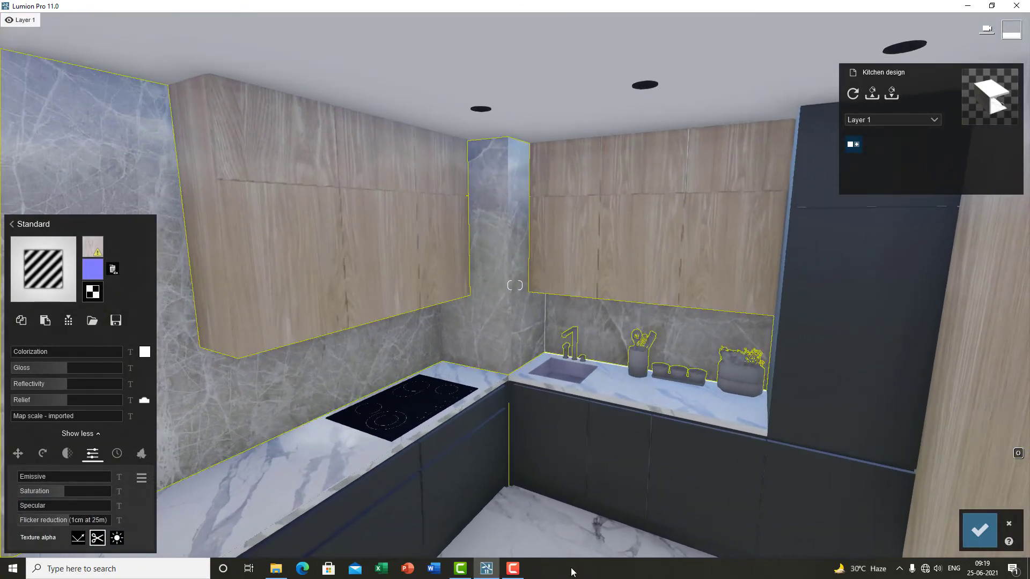
{"action": "left_click", "coordinate": [511, 569]}
{"action": "right_click", "coordinate": [378, 439]}
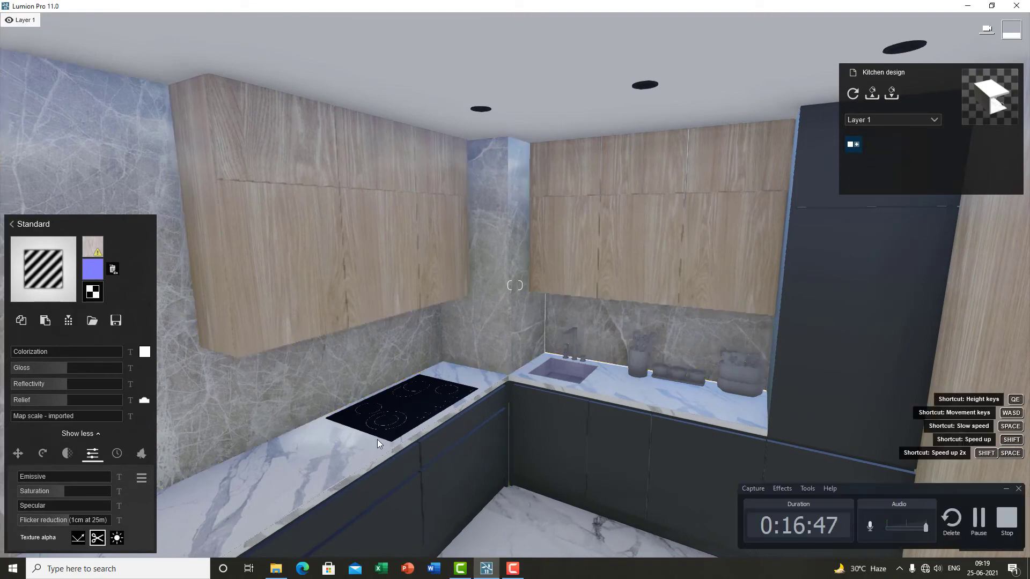
{"action": "key", "text": "s"}
{"action": "right_click_drag", "start_coordinate": [377, 416], "coordinate": [473, 406]}
{"action": "key", "text": "a"}
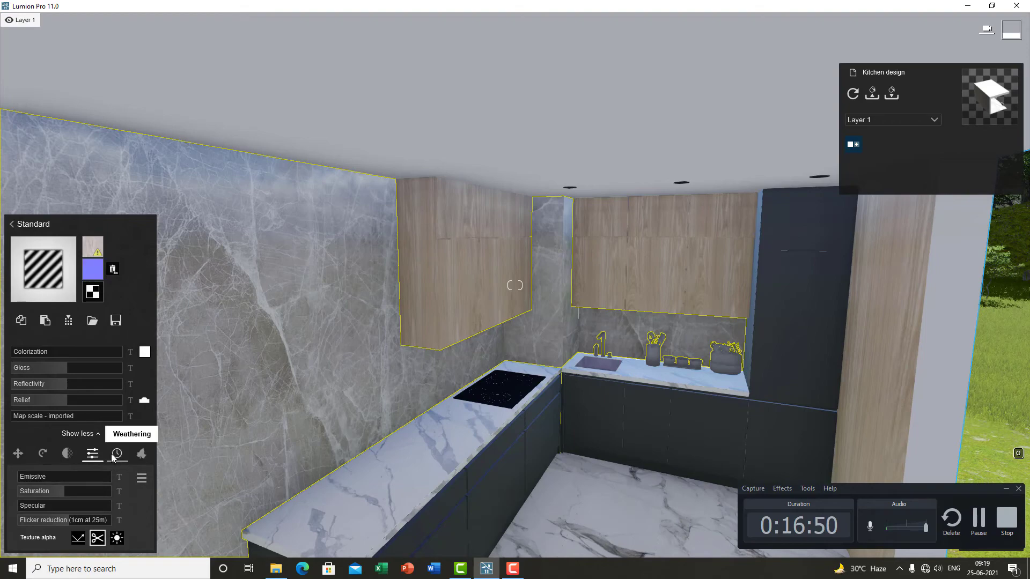
{"action": "key", "text": "s"}
{"action": "key", "text": "e"}
{"action": "right_click_drag", "start_coordinate": [359, 433], "coordinate": [398, 491]}
{"action": "key", "text": "w"}
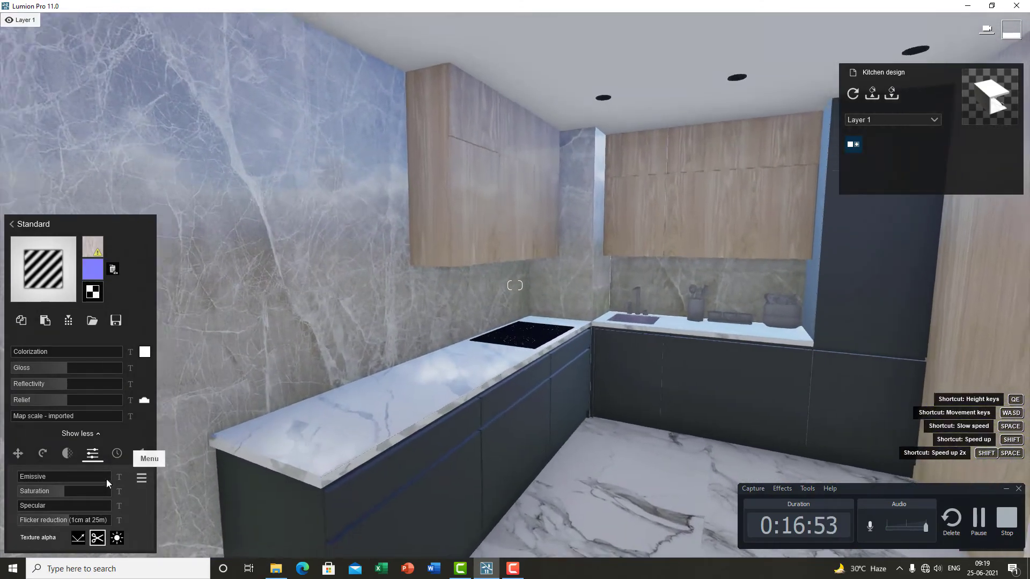
{"action": "left_click", "coordinate": [117, 454]}
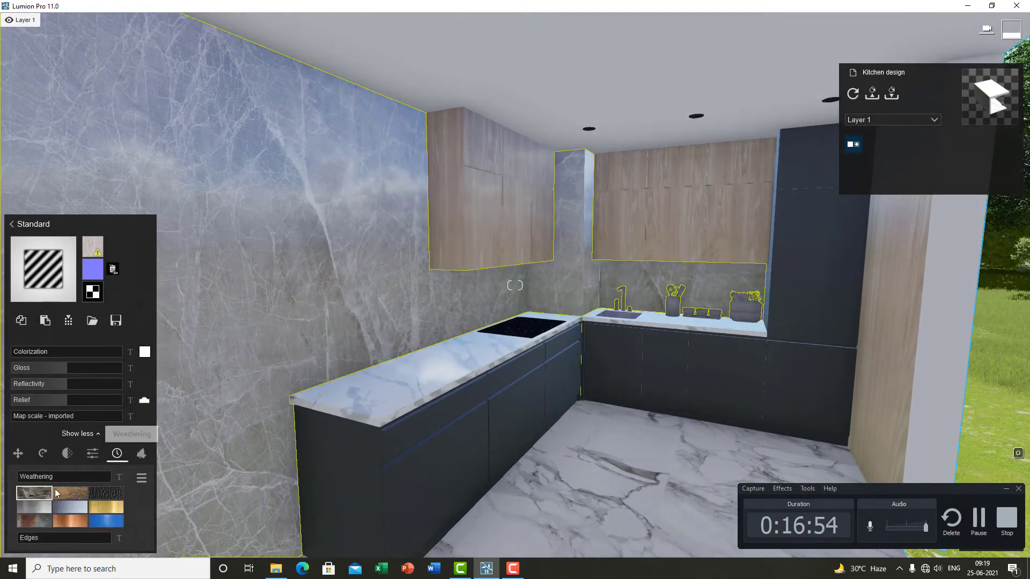
{"action": "left_click_drag", "start_coordinate": [22, 479], "coordinate": [41, 479]}
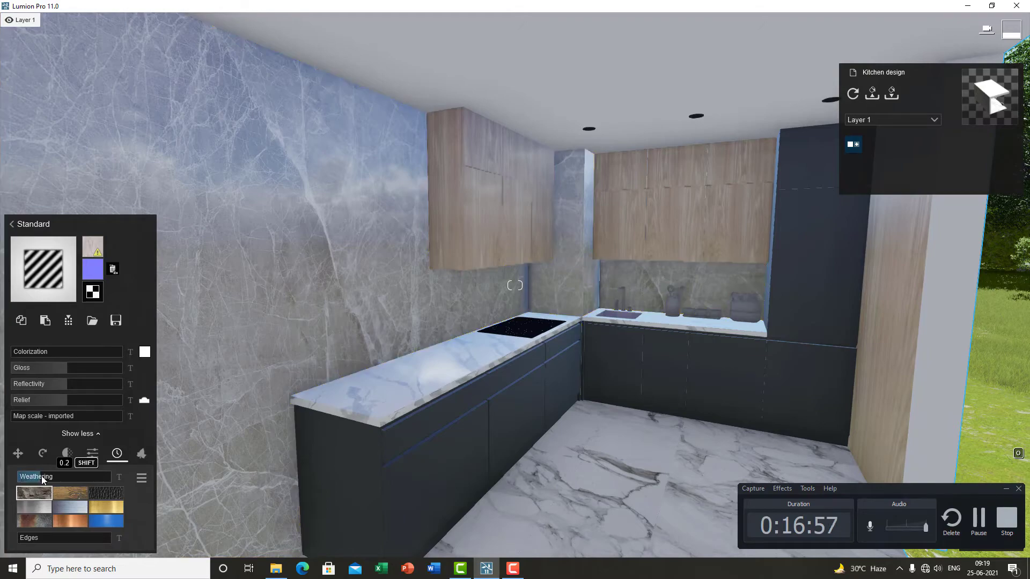
Step: Try a weathering preset on the stone wall and raise its Weathering to 1.0
{"action": "key", "text": "w"}
{"action": "right_click_drag", "start_coordinate": [455, 420], "coordinate": [504, 428]}
{"action": "key", "text": "w"}
{"action": "key", "text": "s"}
{"action": "key", "text": "e"}
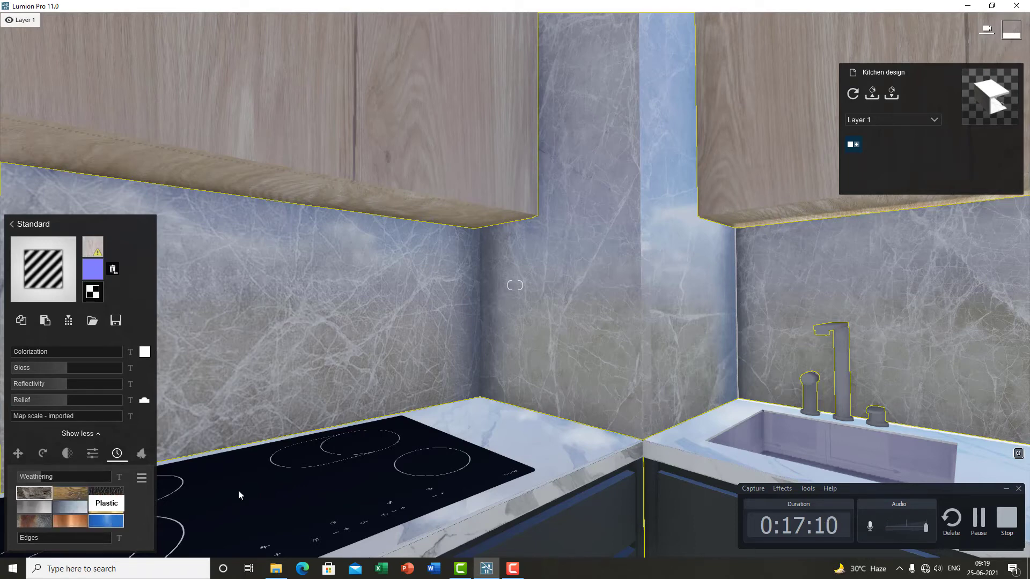
{"action": "left_click", "coordinate": [106, 507]}
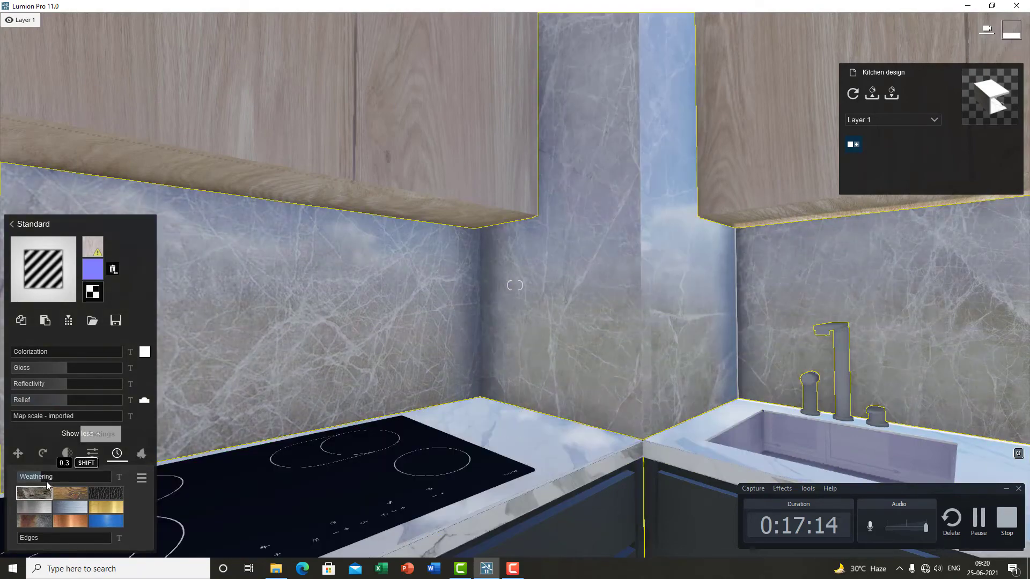
{"action": "mouse_move", "coordinate": [39, 476]}
{"action": "left_mouse_down"}
{"action": "mouse_move", "coordinate": [22, 475]}
{"action": "mouse_move", "coordinate": [39, 476]}
{"action": "left_mouse_up"}
{"action": "scroll", "coordinate": [415, 420], "scroll_direction": "down", "scroll_amount": 3}
{"action": "middle_click_drag", "start_coordinate": [415, 420], "coordinate": [407, 483]}
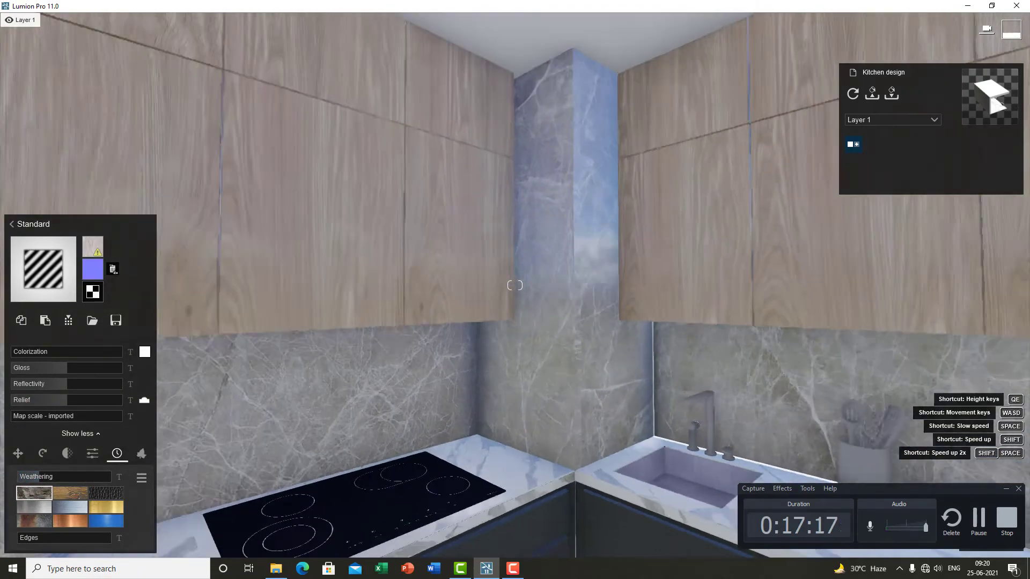
{"action": "key", "text": "s"}
{"action": "right_click_drag", "start_coordinate": [429, 306], "coordinate": [451, 347]}
{"action": "key", "text": "s"}
{"action": "key", "text": "w"}
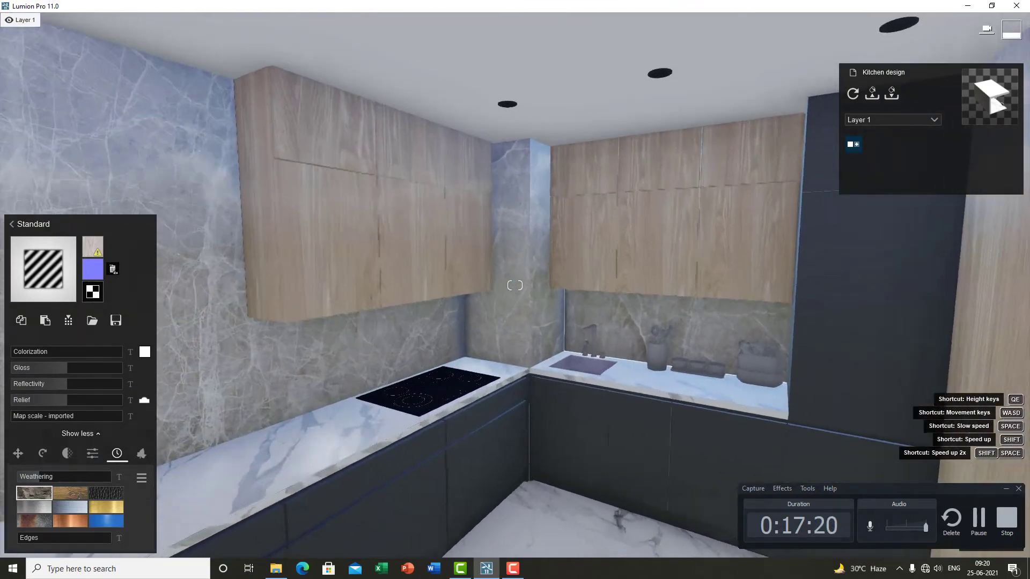
{"action": "key", "text": "w"}
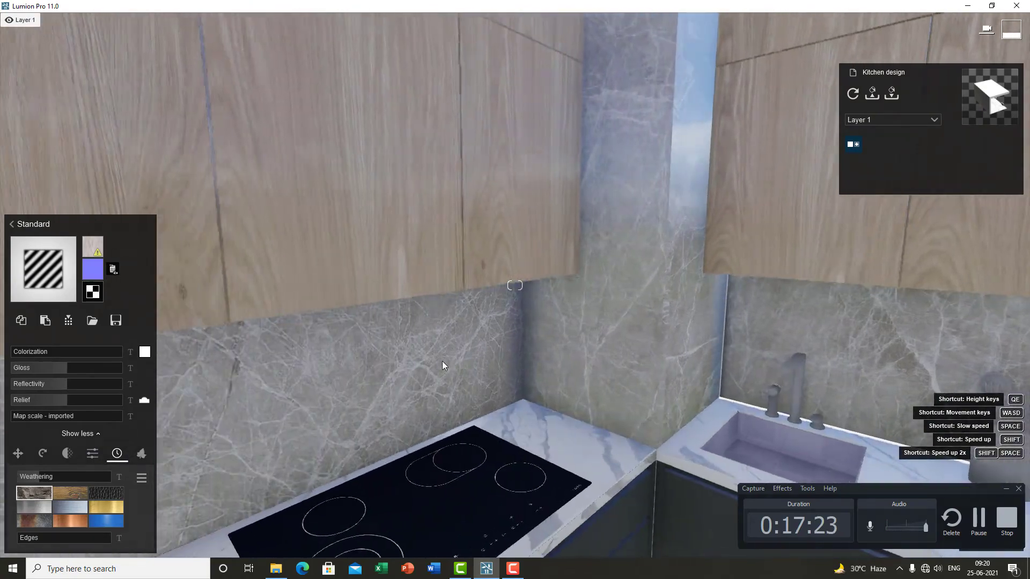
{"action": "key", "text": "a"}
{"action": "left_click_drag", "start_coordinate": [49, 477], "coordinate": [135, 479]}
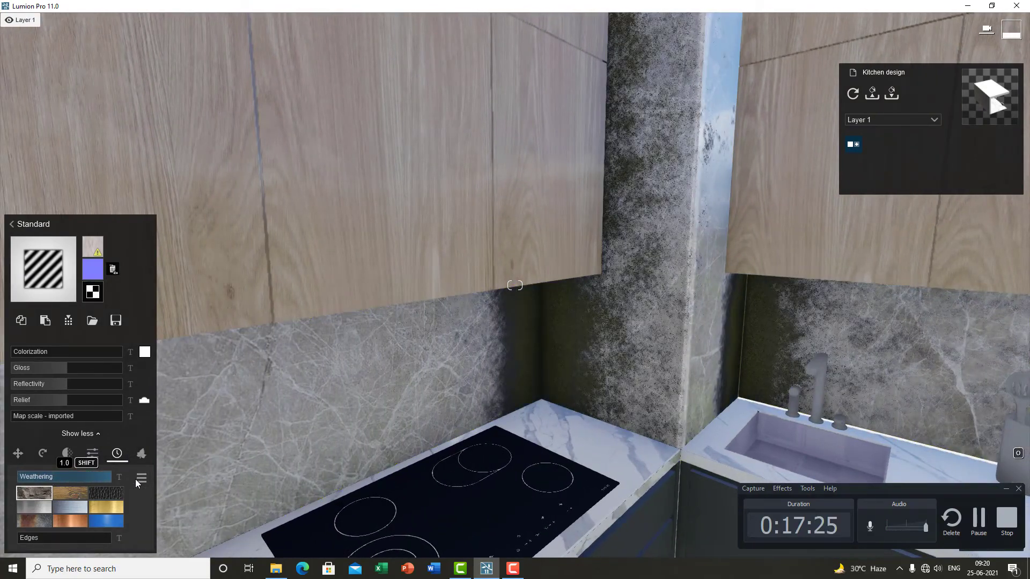
Step: Lower the stone wall material's Weathering to 0.1
{"action": "key", "text": "d"}
{"action": "right_click_drag", "start_coordinate": [664, 423], "coordinate": [552, 433]}
{"action": "key", "text": "w"}
{"action": "key", "text": "s"}
{"action": "key", "text": "a"}
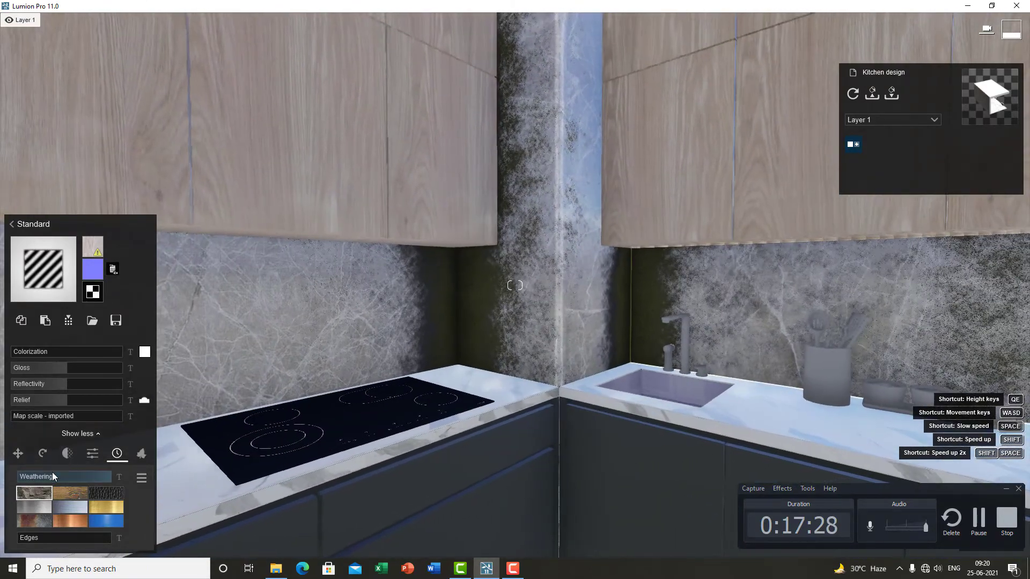
{"action": "left_click_drag", "start_coordinate": [53, 476], "coordinate": [24, 477]}
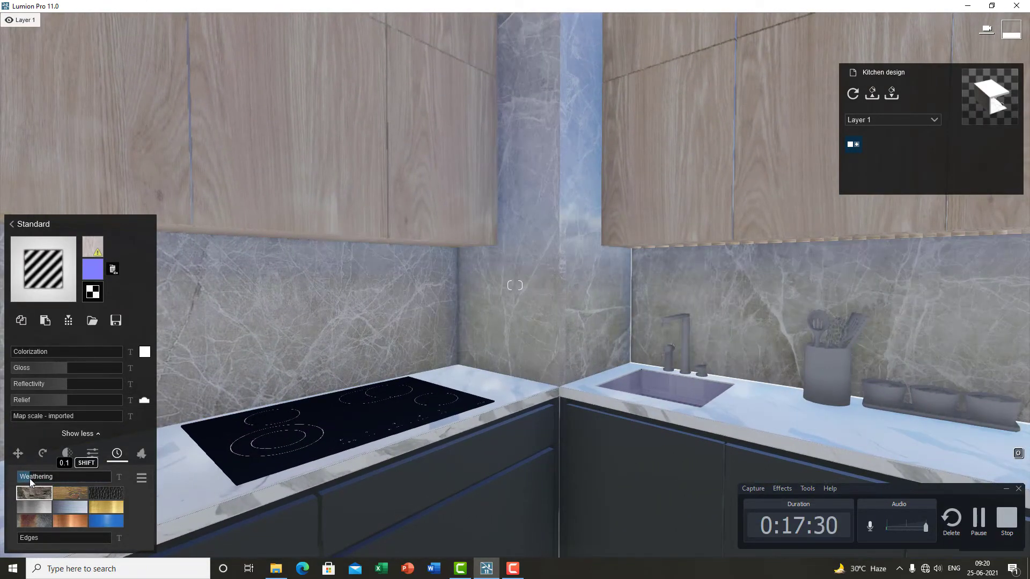
Step: Select the dark base cabinets' laminate material and lower its weathering Edges value
{"action": "key", "text": "s"}
{"action": "right_click_drag", "start_coordinate": [182, 456], "coordinate": [1, 555]}
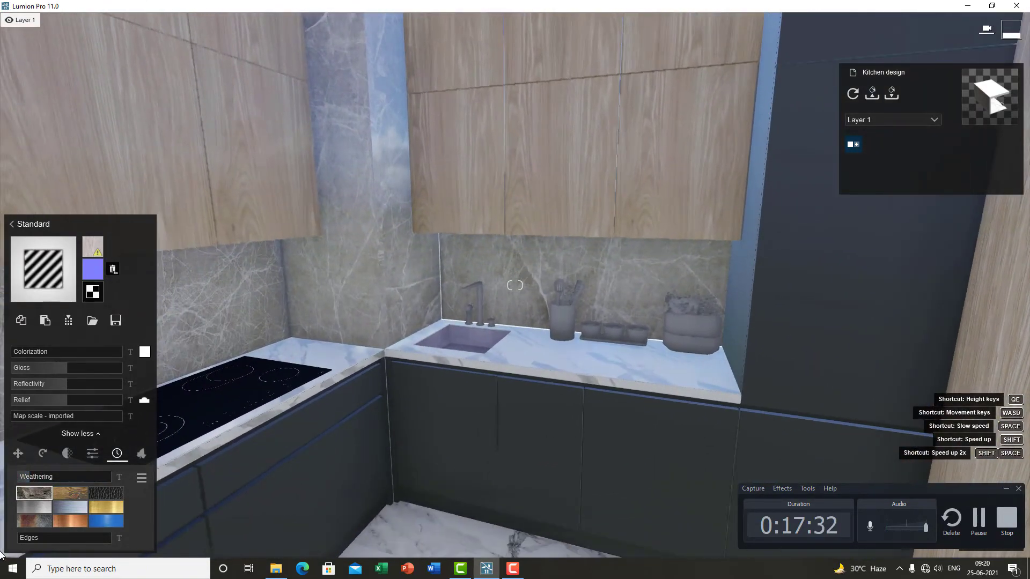
{"action": "key", "text": "w"}
{"action": "right_click_drag", "start_coordinate": [352, 350], "coordinate": [596, 318]}
{"action": "key", "text": "w"}
{"action": "key", "text": "s"}
{"action": "key", "text": "a"}
{"action": "key", "text": "w"}
{"action": "key", "text": "e"}
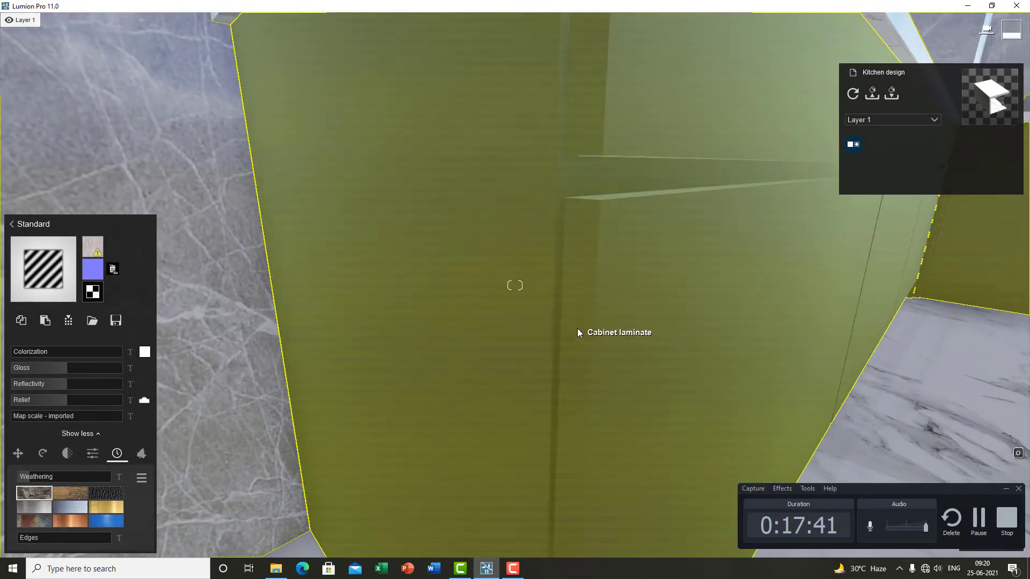
{"action": "left_click", "coordinate": [578, 328]}
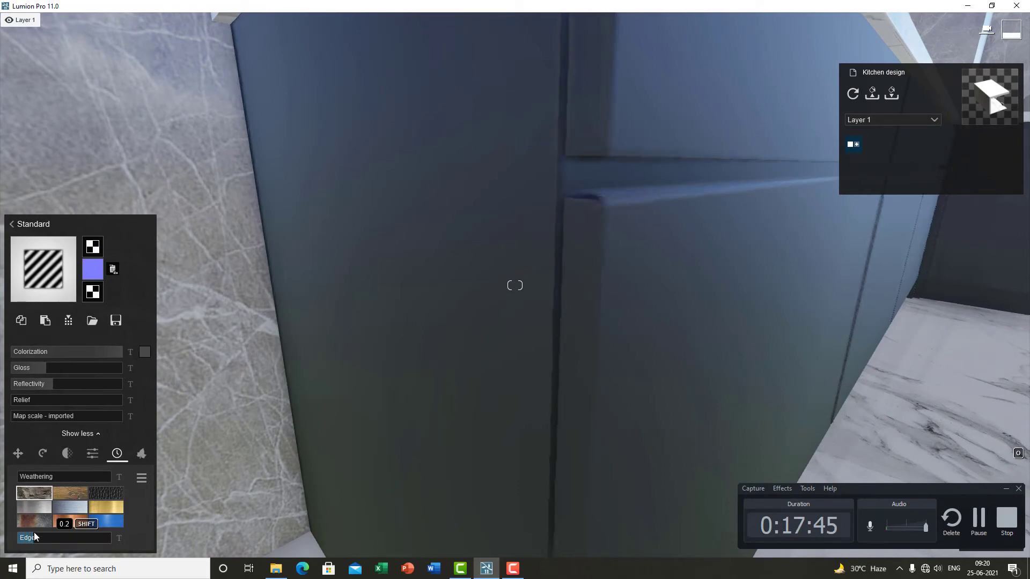
{"action": "key", "text": "s"}
{"action": "right_click_drag", "start_coordinate": [344, 322], "coordinate": [380, 302]}
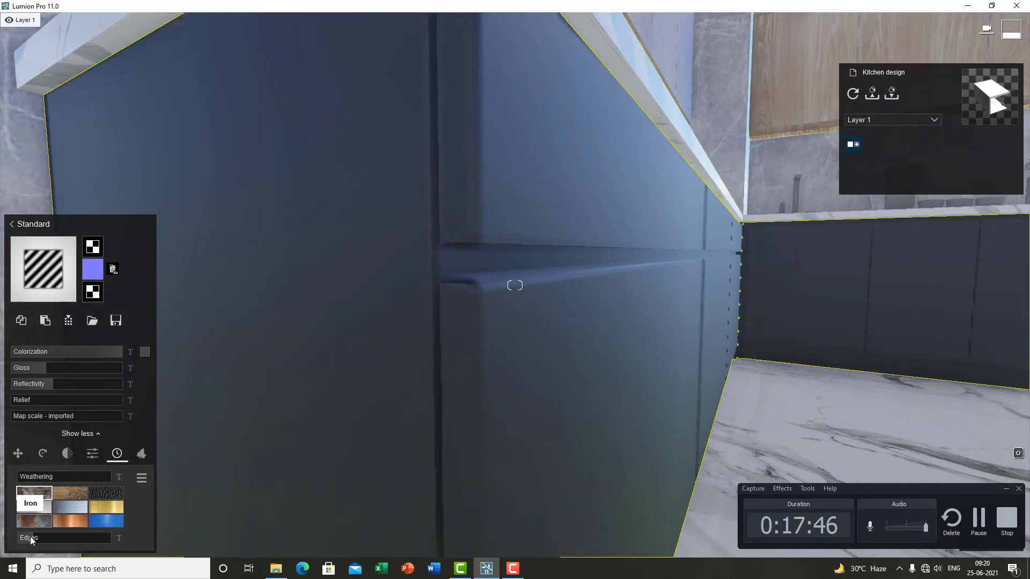
{"action": "left_click_drag", "start_coordinate": [24, 541], "coordinate": [19, 539], "text": "shift"}
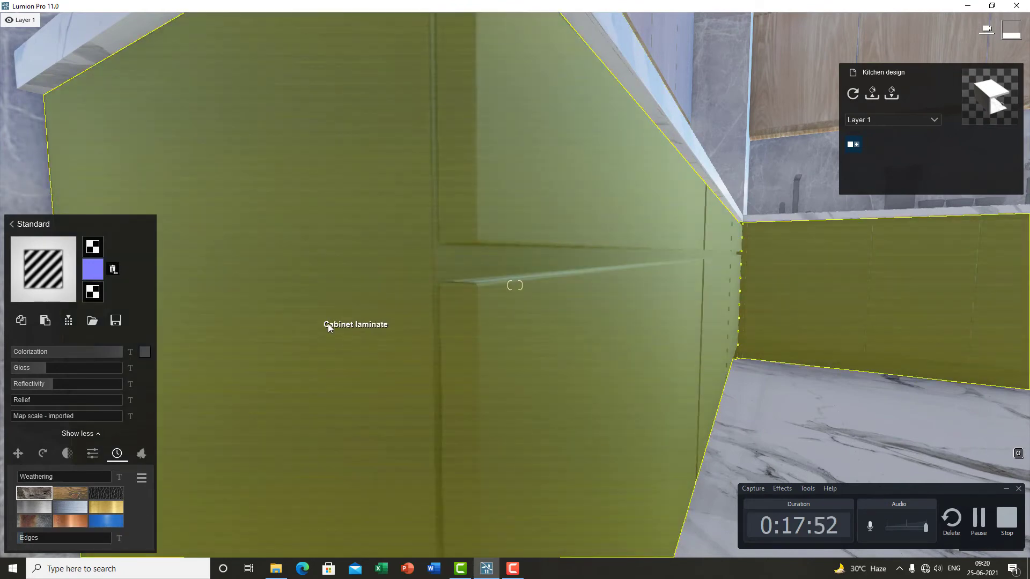
Step: Walk around the base cabinets to examine the laminate material up close
{"action": "key", "text": "s"}
{"action": "mouse_move", "coordinate": [458, 372]}
{"action": "middle_mouse_down"}
{"action": "mouse_move", "coordinate": [471, 323]}
{"action": "mouse_move", "coordinate": [476, 364]}
{"action": "middle_mouse_up"}
{"action": "scroll", "coordinate": [471, 324], "scroll_direction": "up", "scroll_amount": 3}
{"action": "key", "text": "w"}
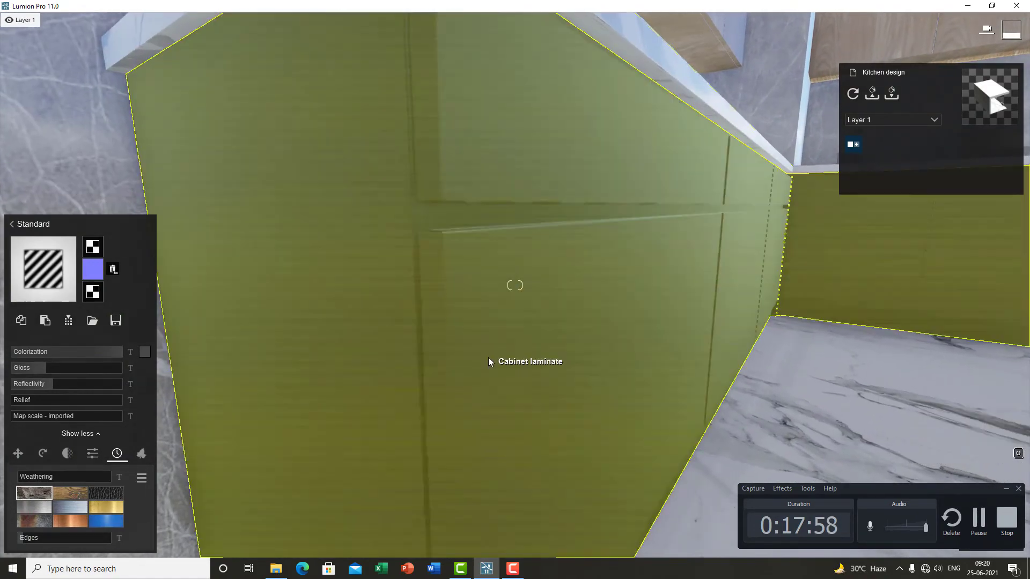
{"action": "key", "text": "s"}
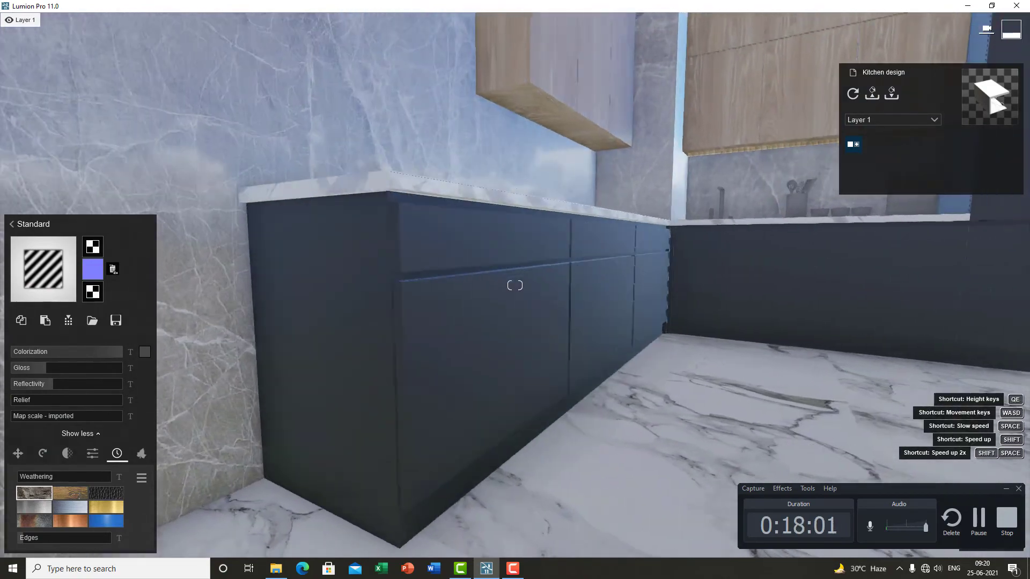
{"action": "key", "text": "a"}
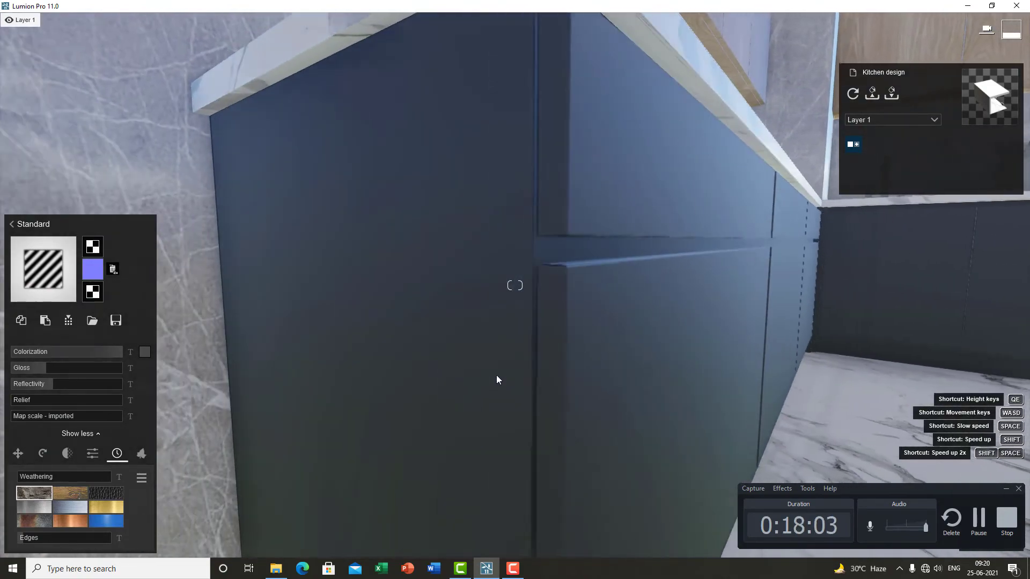
{"action": "key", "text": "q"}
{"action": "right_click_drag", "start_coordinate": [497, 375], "coordinate": [506, 388]}
{"action": "key", "text": "s"}
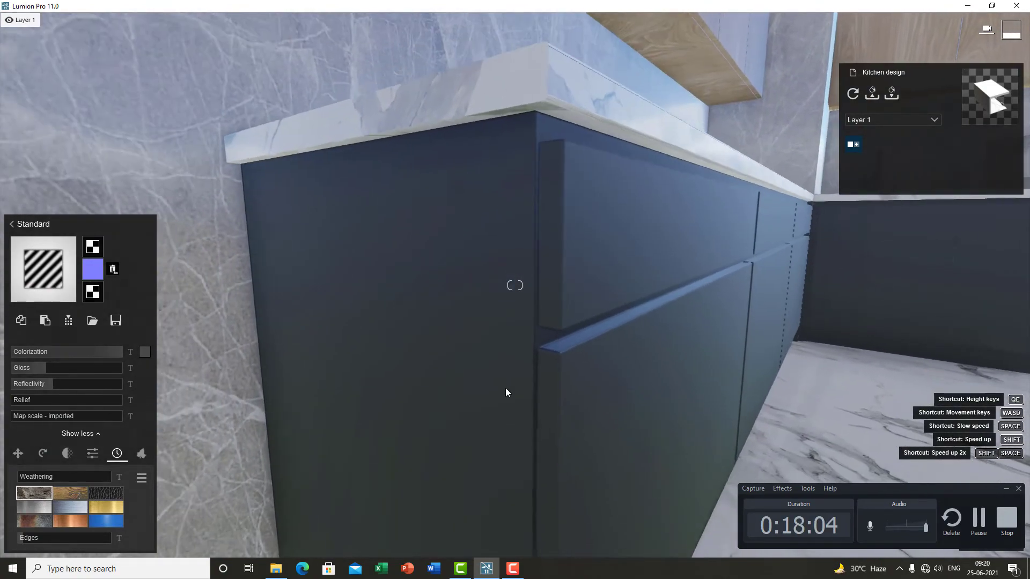
{"action": "key", "text": "q"}
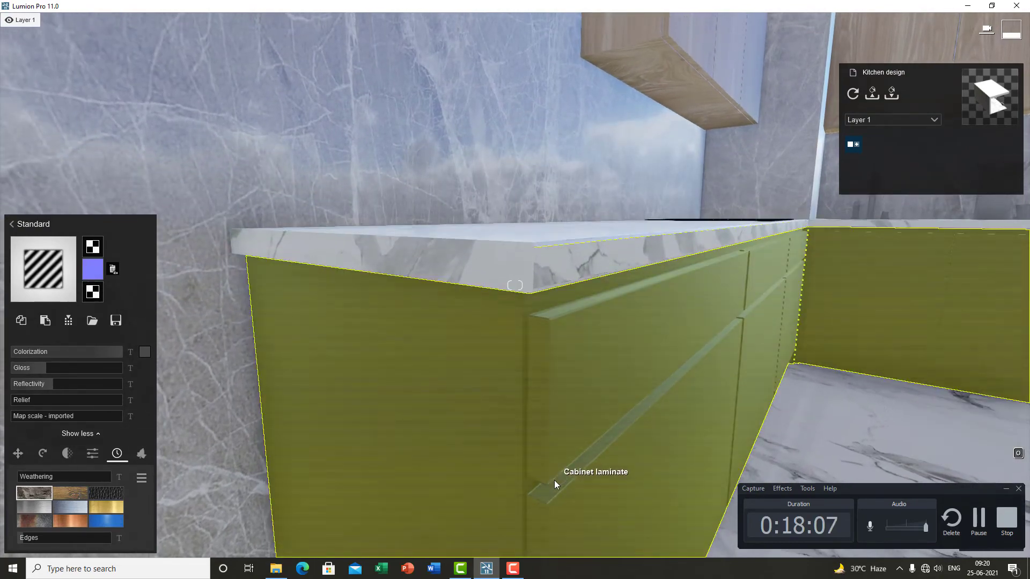
{"action": "key", "text": "e"}
{"action": "right_click_drag", "start_coordinate": [555, 434], "coordinate": [553, 428]}
{"action": "key", "text": "w"}
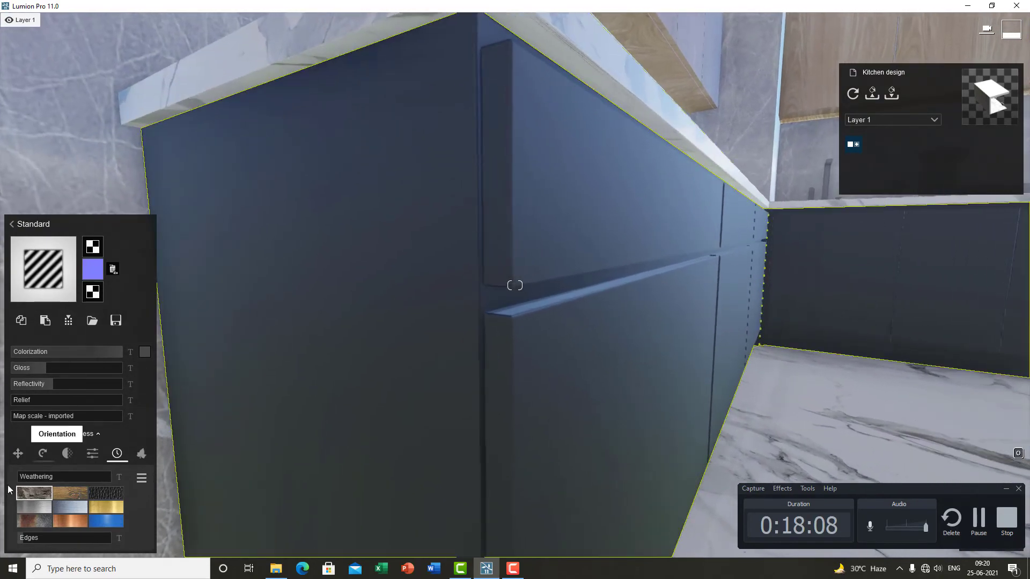
Step: Set the cabinet laminate's weathering Edges to 0.0
{"action": "left_click", "coordinate": [141, 455]}
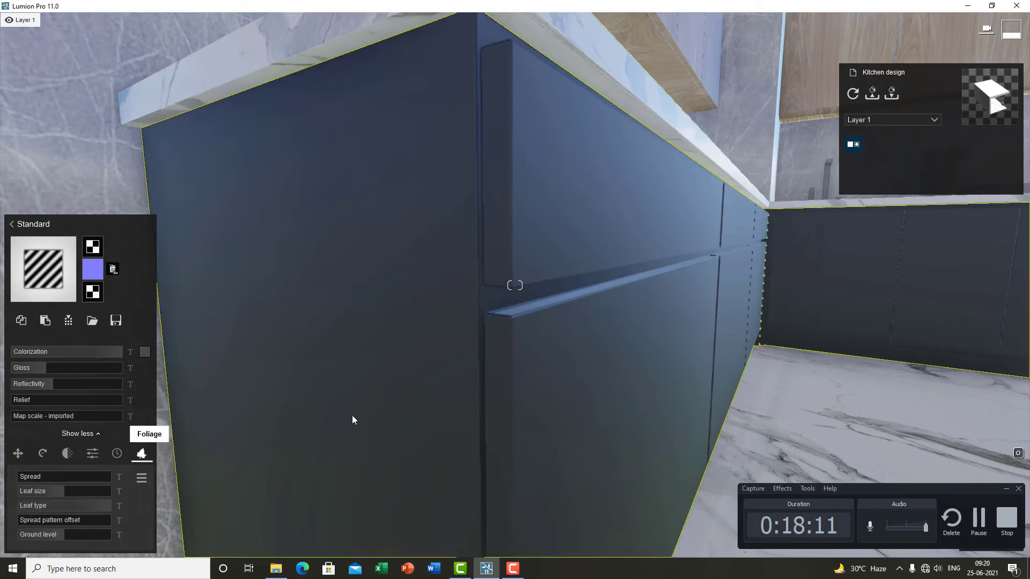
{"action": "key", "text": "q"}
{"action": "key", "text": "s"}
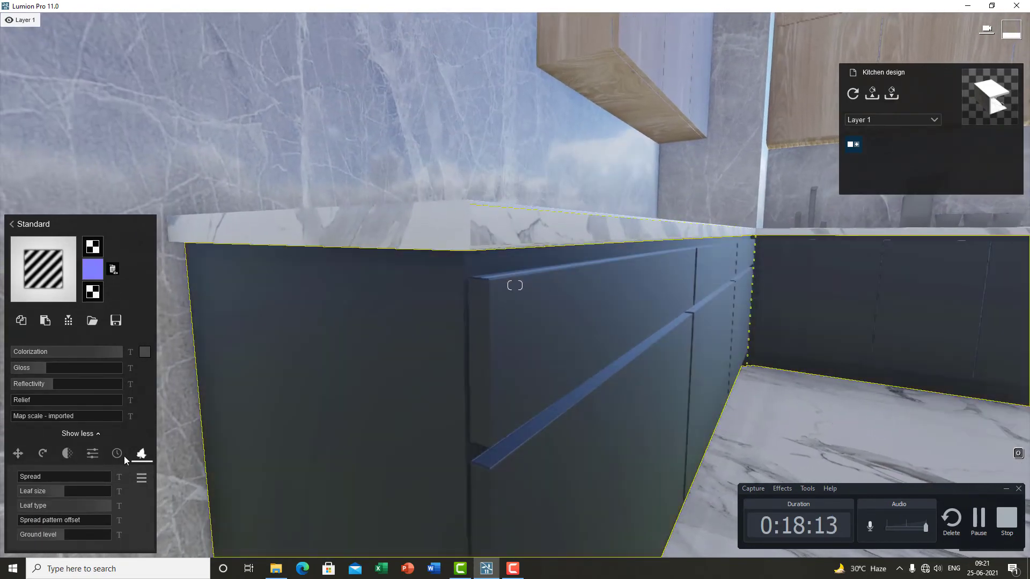
{"action": "left_click", "coordinate": [117, 454]}
{"action": "left_click_drag", "start_coordinate": [23, 543], "coordinate": [21, 543]}
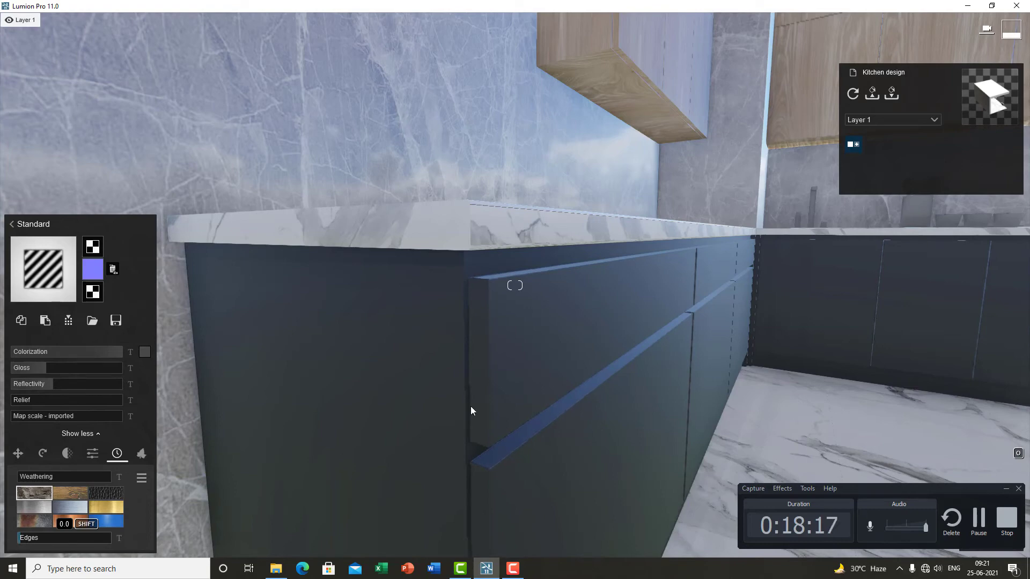
Step: Open the cabinet laminate's Foliage settings and set Spread to 0.5
{"action": "key", "text": "e"}
{"action": "right_click_drag", "start_coordinate": [491, 407], "coordinate": [504, 389]}
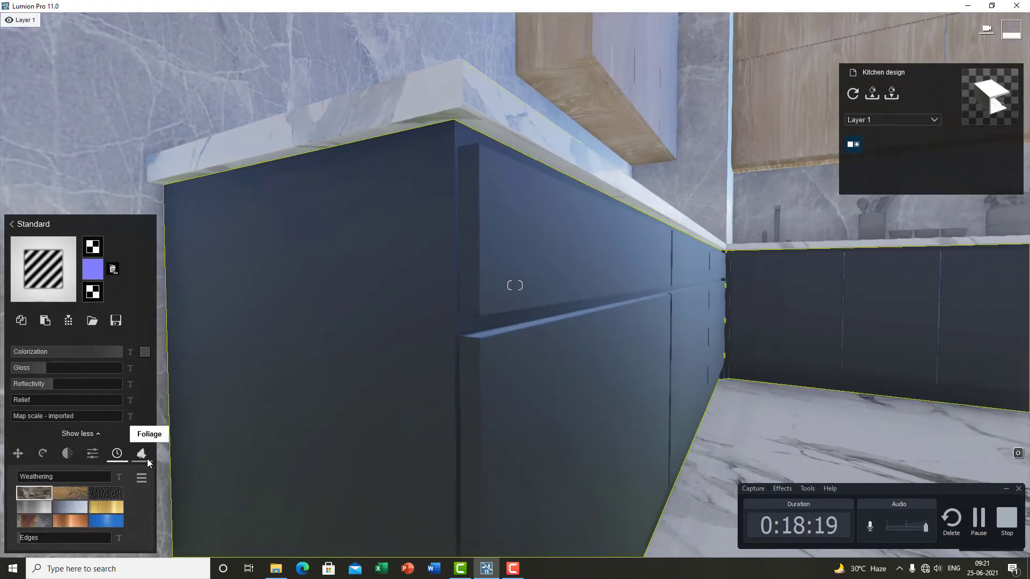
{"action": "left_click", "coordinate": [148, 460]}
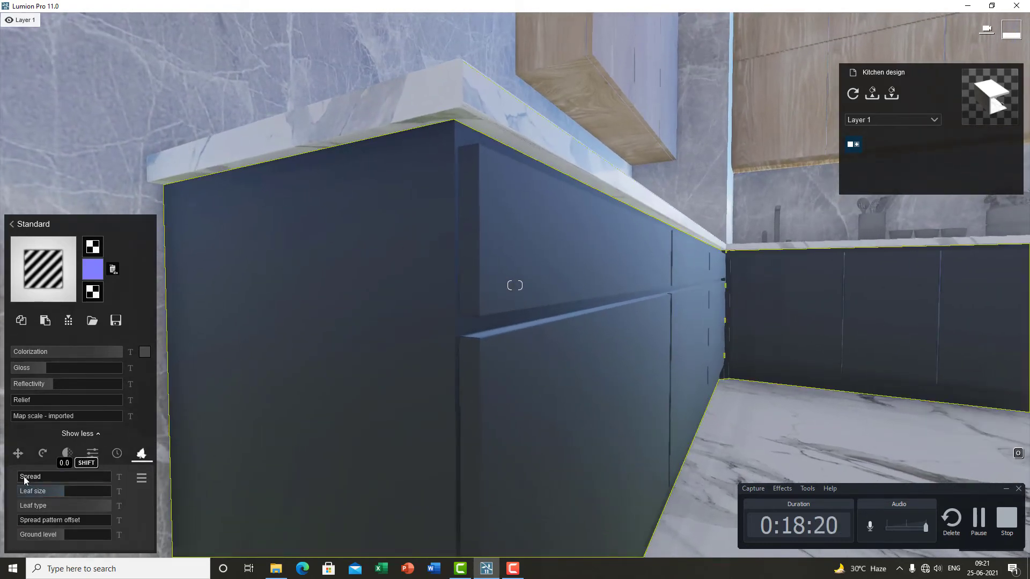
{"action": "key", "text": "q"}
{"action": "right_click_drag", "start_coordinate": [251, 441], "coordinate": [243, 428]}
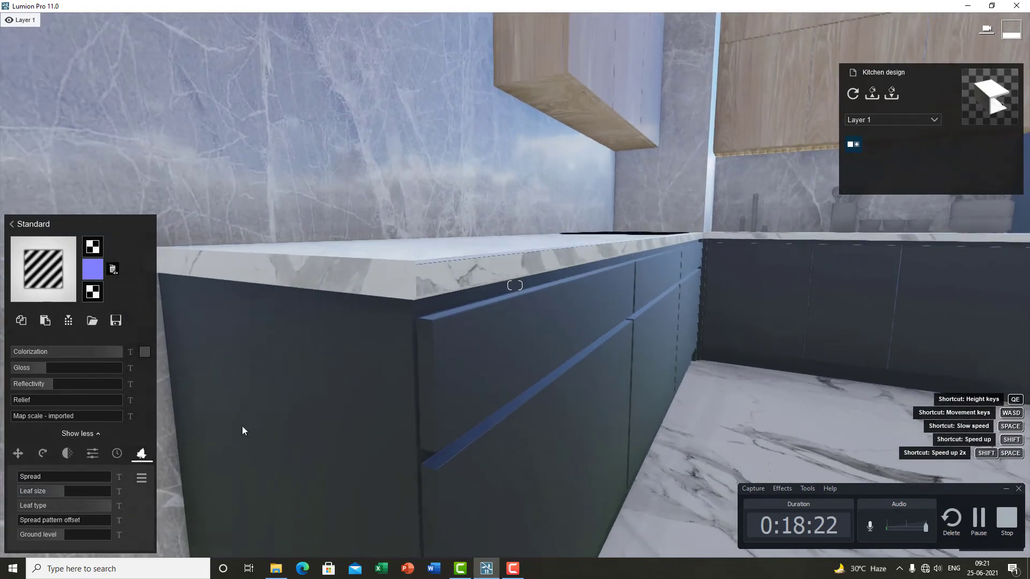
{"action": "left_click_drag", "start_coordinate": [36, 478], "coordinate": [144, 482]}
{"action": "key", "text": "s"}
{"action": "right_click_drag", "start_coordinate": [393, 327], "coordinate": [388, 387]}
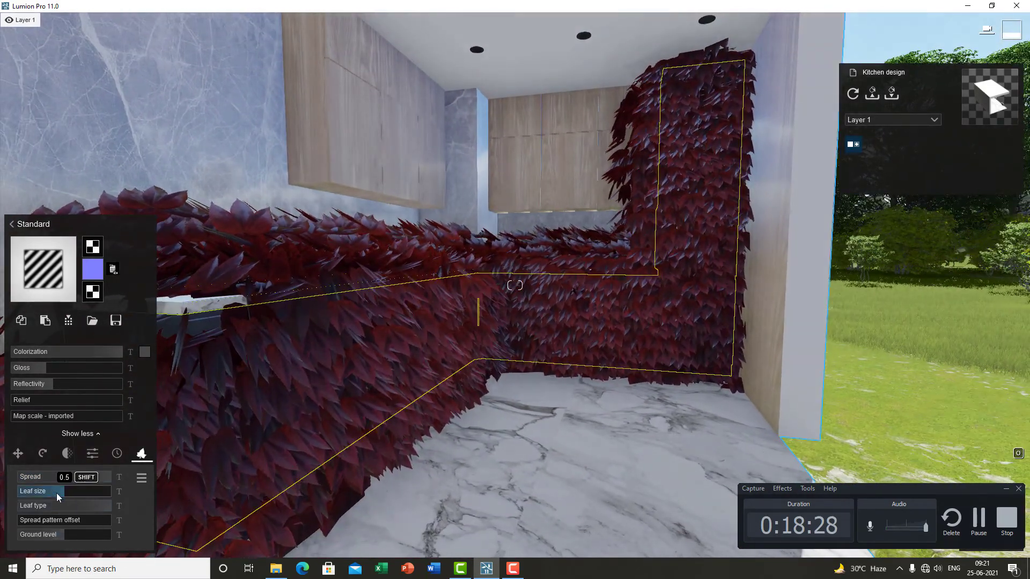
Step: Shrink the cabinet laminate's foliage Leaf size to its minimum and adjust the Leaf type
{"action": "left_click_drag", "start_coordinate": [54, 493], "coordinate": [1, 495]}
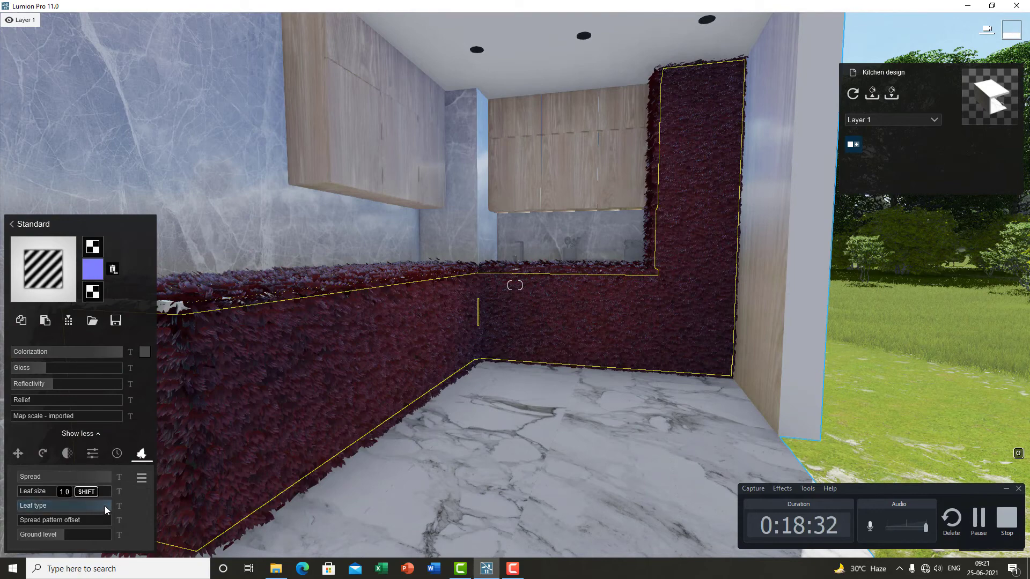
{"action": "mouse_move", "coordinate": [105, 506]}
{"action": "left_mouse_down"}
{"action": "mouse_move", "coordinate": [94, 506]}
{"action": "mouse_move", "coordinate": [107, 507]}
{"action": "left_mouse_up"}
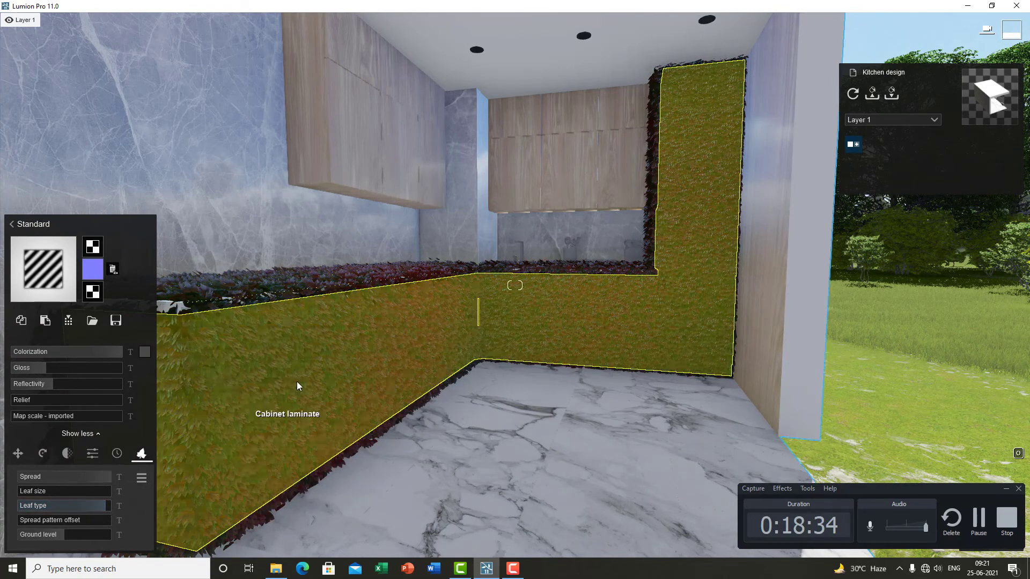
{"action": "mouse_move", "coordinate": [297, 381]}
{"action": "right_mouse_down"}
{"action": "mouse_move", "coordinate": [298, 393]}
{"action": "mouse_move", "coordinate": [304, 371]}
{"action": "right_mouse_up"}
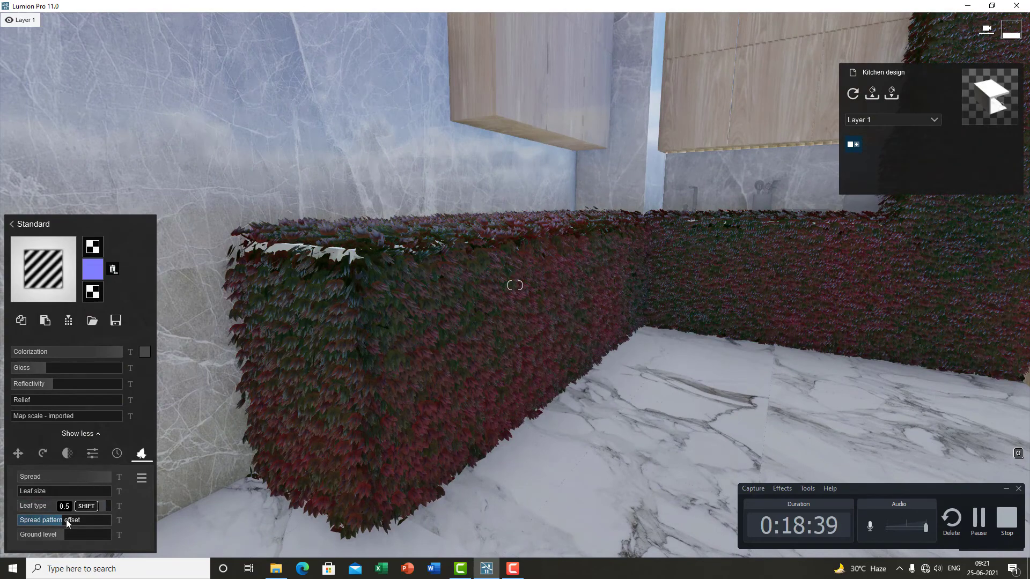
Step: Lower the foliage Ground level to about -8.25 m so the leaves cover only parts of the cabinets
{"action": "left_click_drag", "start_coordinate": [65, 535], "coordinate": [62, 536]}
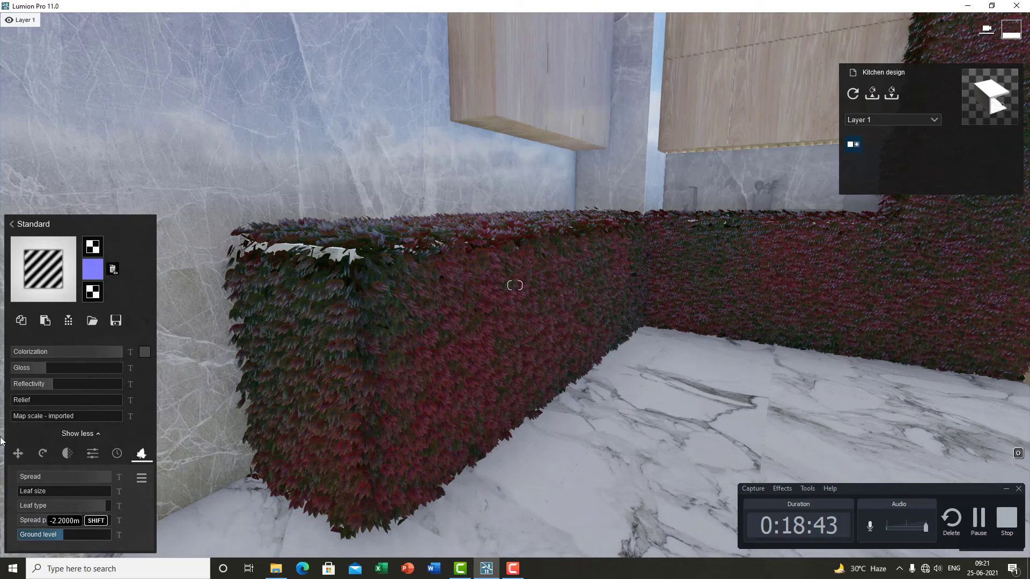
{"action": "left_click_drag", "start_coordinate": [0, 441], "coordinate": [0, 441]}
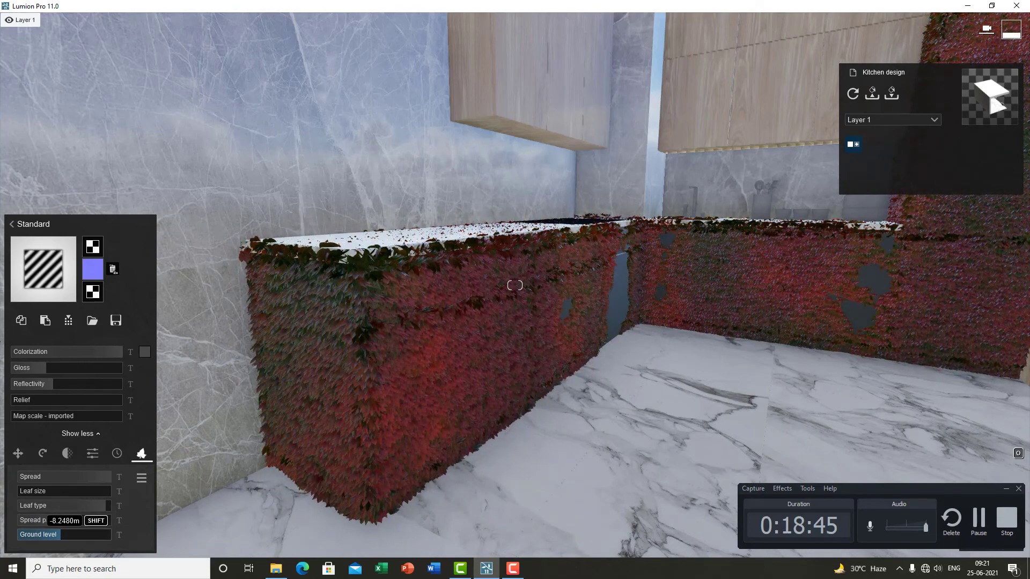
{"action": "left_click_drag", "start_coordinate": [64, 520], "coordinate": [65, 521]}
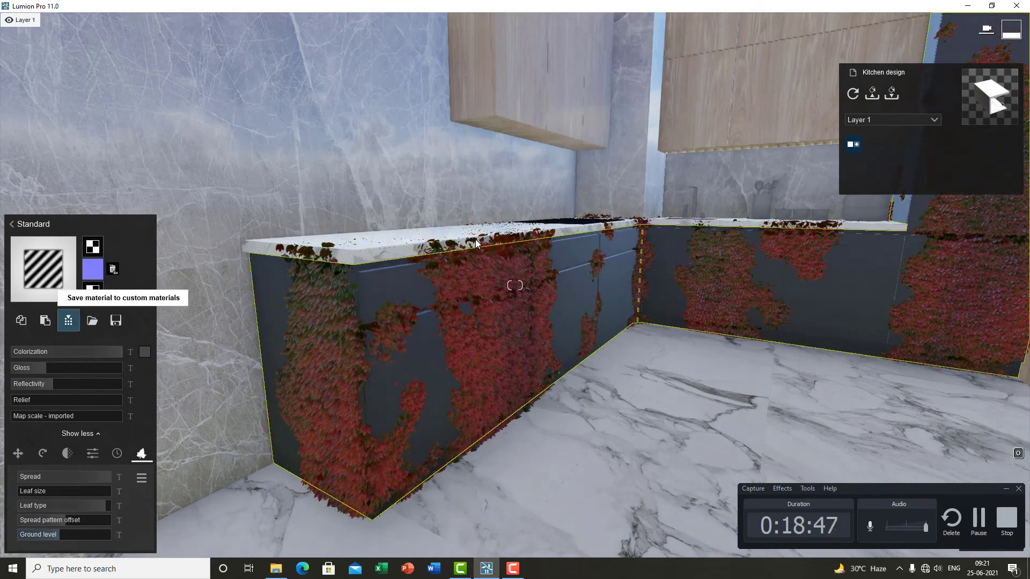
Step: Walk around the kitchen to examine the foliage growing on the base cabinets
{"action": "key", "text": "w"}
{"action": "right_click_drag", "start_coordinate": [476, 244], "coordinate": [254, 383]}
{"action": "key", "text": "s"}
{"action": "key", "text": "w"}
{"action": "key", "text": "s"}
{"action": "key", "text": "w"}
{"action": "key", "text": "s"}
{"action": "key", "text": "s"}
{"action": "key", "text": "q"}
{"action": "key", "text": "w"}
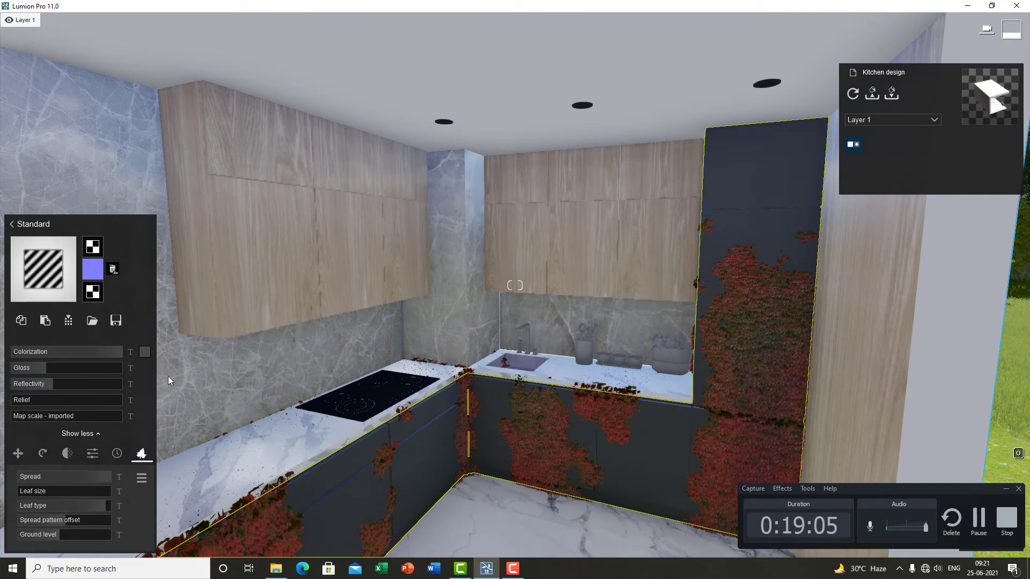
{"action": "key", "text": "s"}
{"action": "right_click_drag", "start_coordinate": [387, 317], "coordinate": [375, 352]}
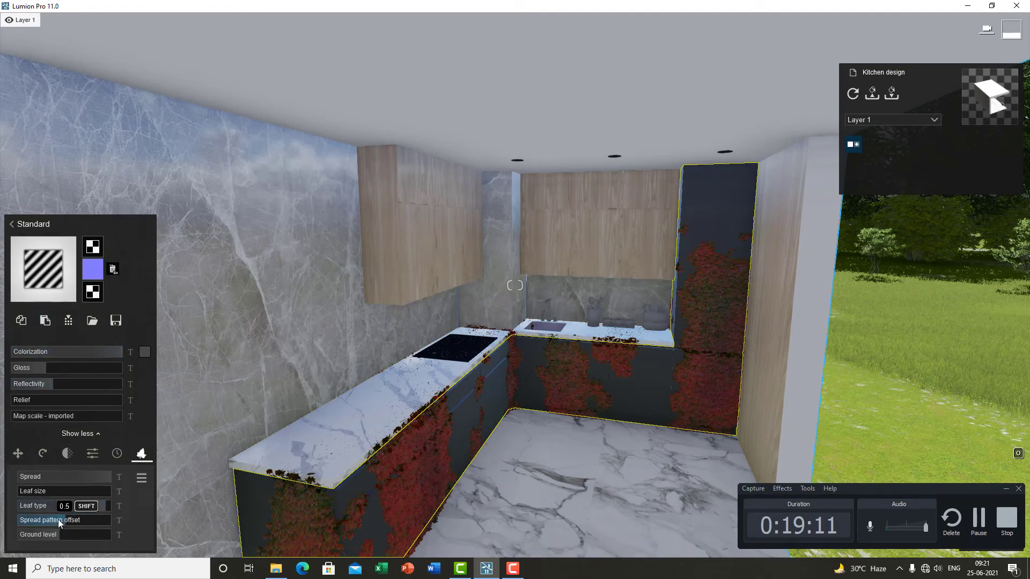
{"action": "right_click_drag", "start_coordinate": [300, 359], "coordinate": [348, 343]}
{"action": "key", "text": "w"}
{"action": "key", "text": "s"}
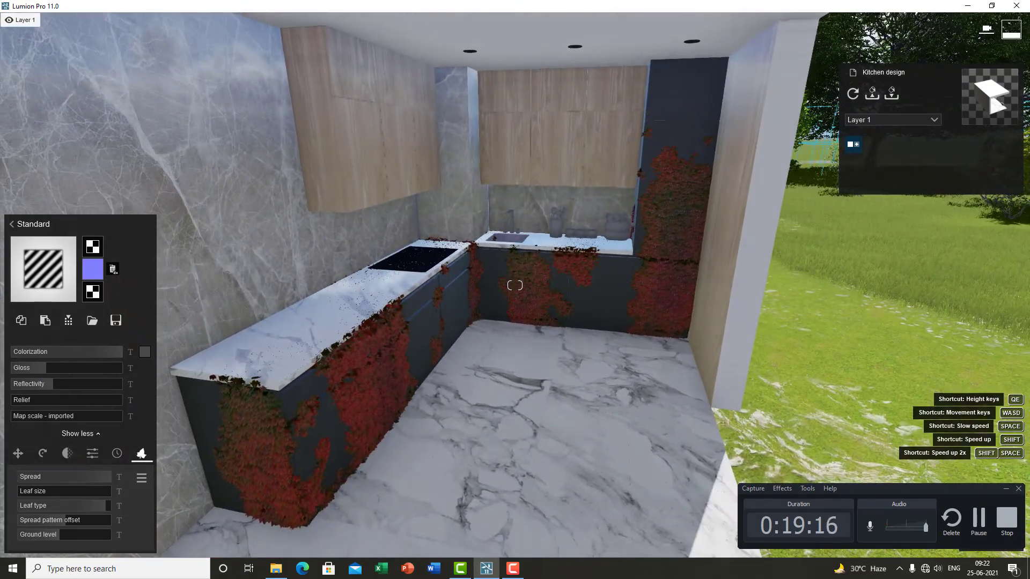
{"action": "key", "text": "w"}
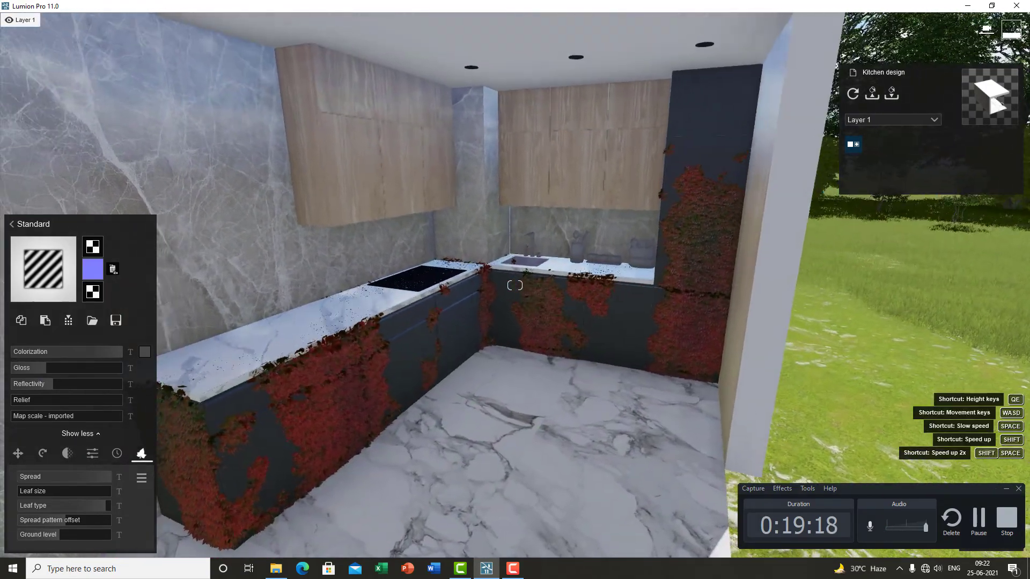
{"action": "key", "text": "w"}
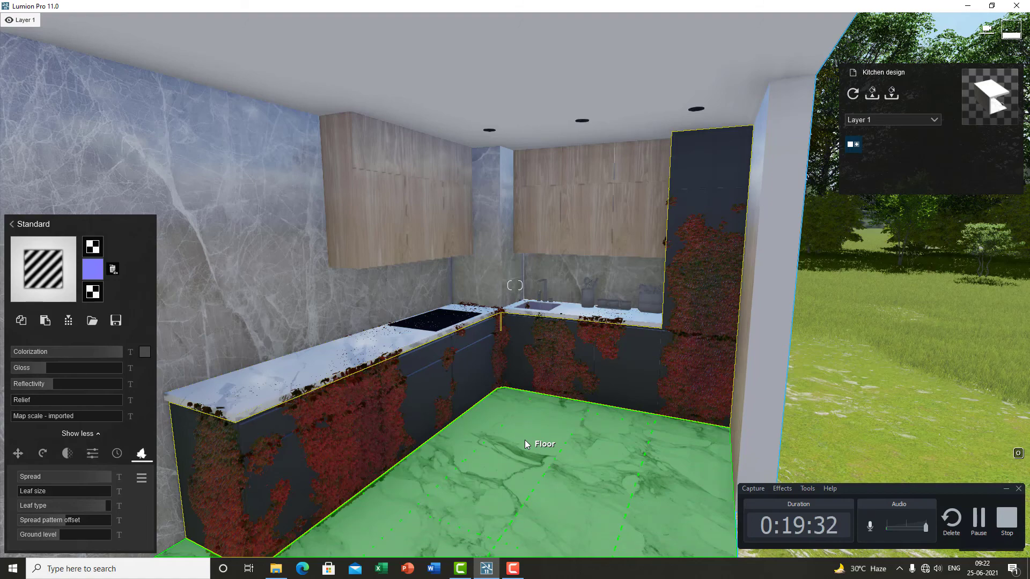
Step: Look up at the wall cabinets and back away to view the whole kitchen with the foliage
{"action": "right_click_drag", "start_coordinate": [524, 440], "coordinate": [471, 378]}
{"action": "key", "text": "w"}
{"action": "key", "text": "s"}
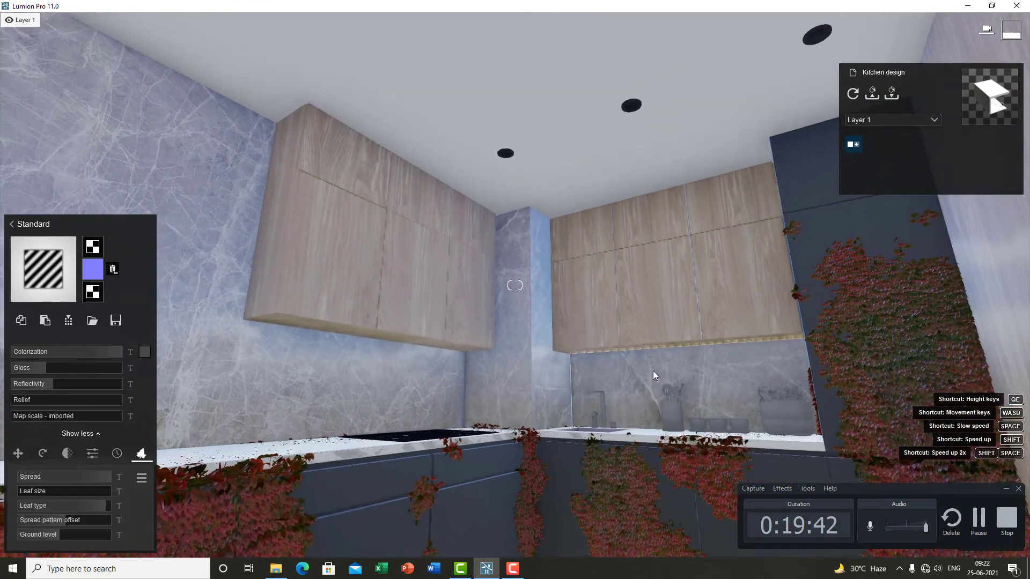
{"action": "key", "text": "s"}
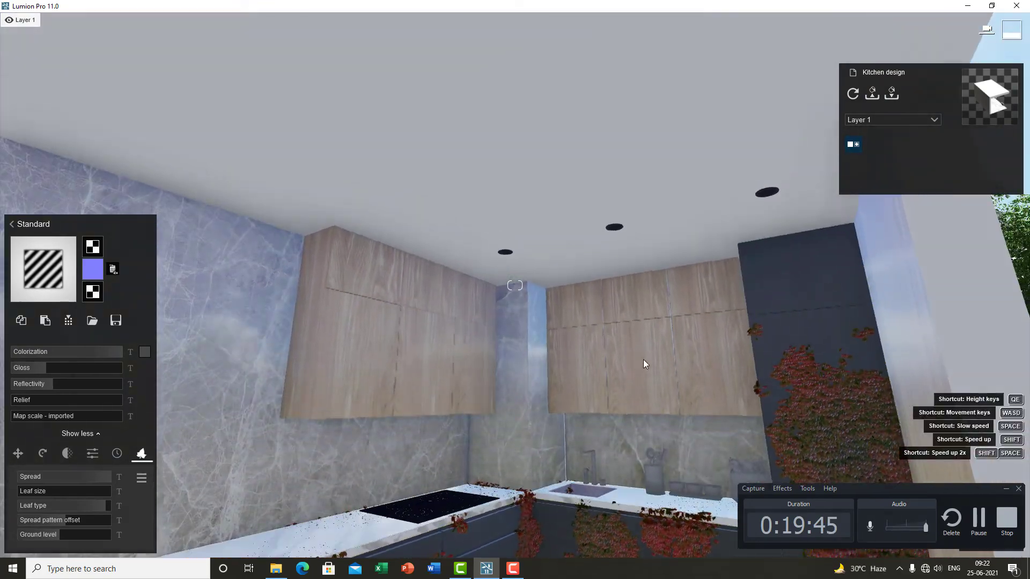
{"action": "right_click_drag", "start_coordinate": [645, 381], "coordinate": [494, 344]}
{"action": "key", "text": "s"}
{"action": "key", "text": "w"}
{"action": "key", "text": "w"}
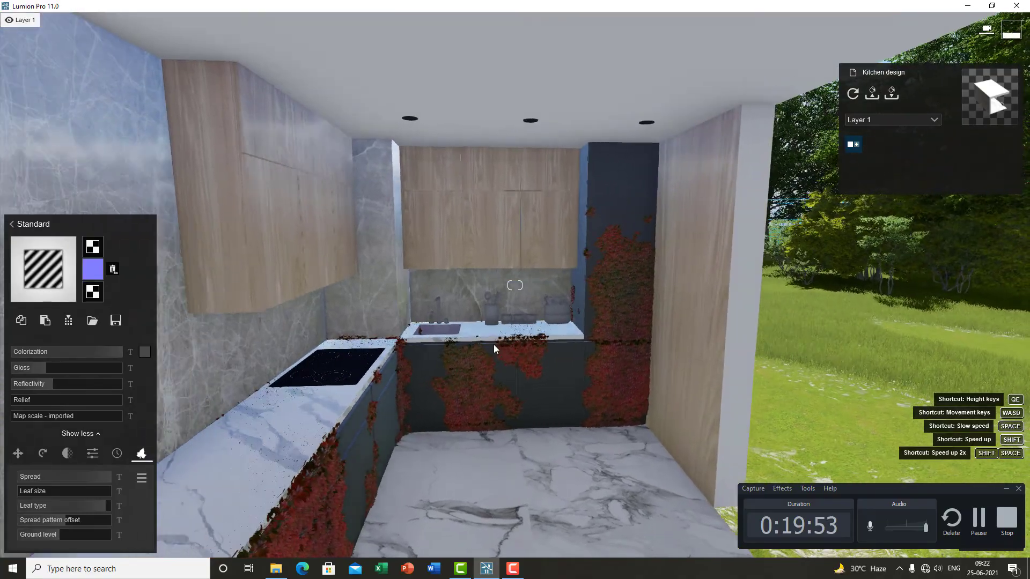